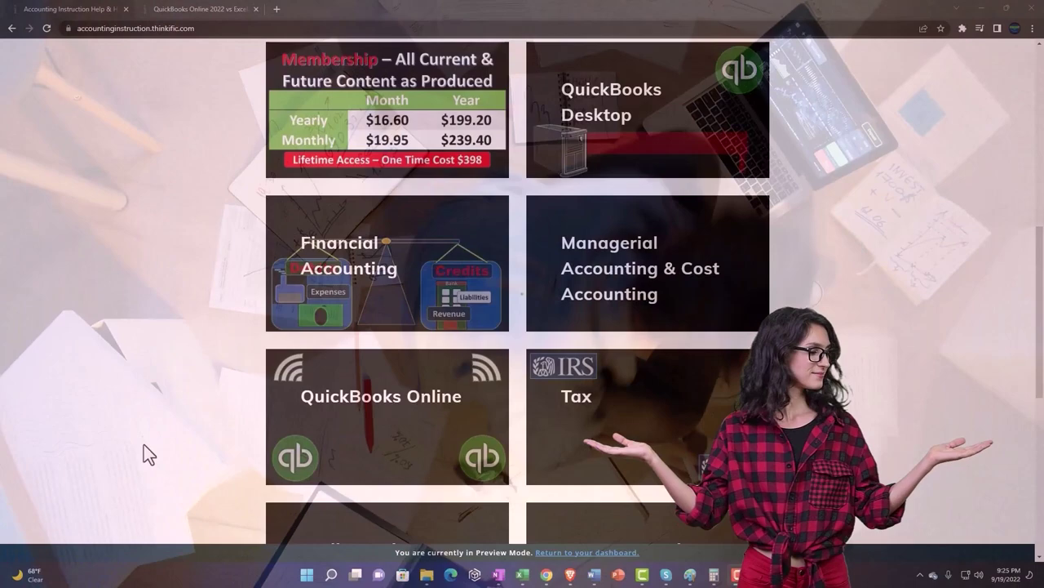
scroll(143, 446, "down", 3)
scroll(144, 445, "down", 3)
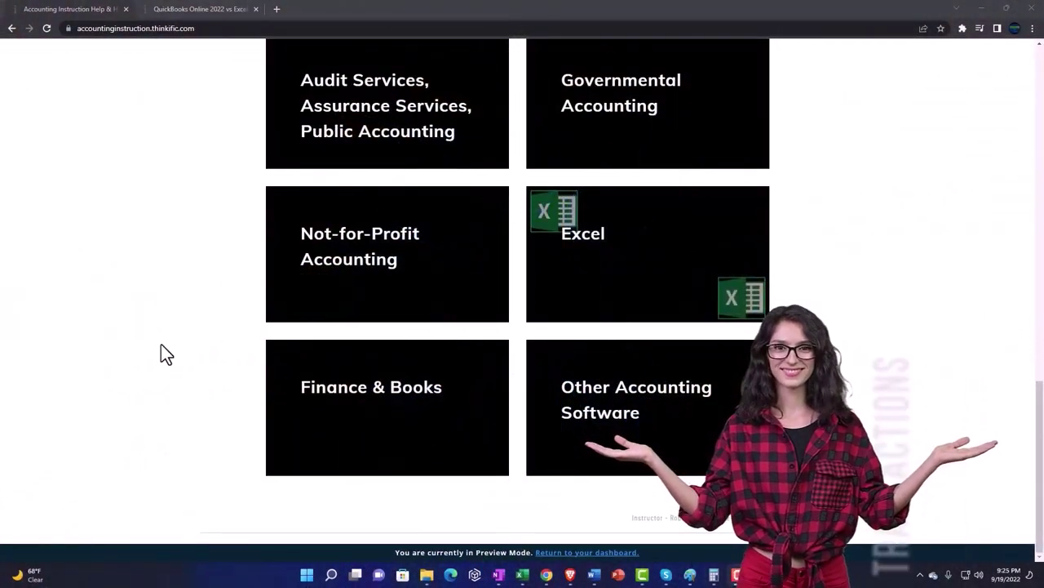
left_click(186, 9)
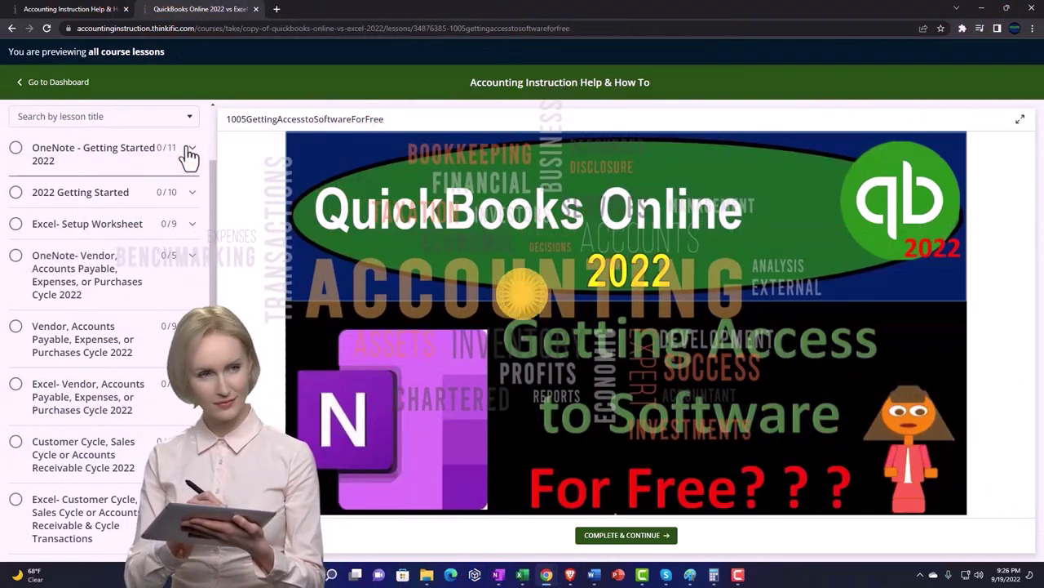
left_click(188, 157)
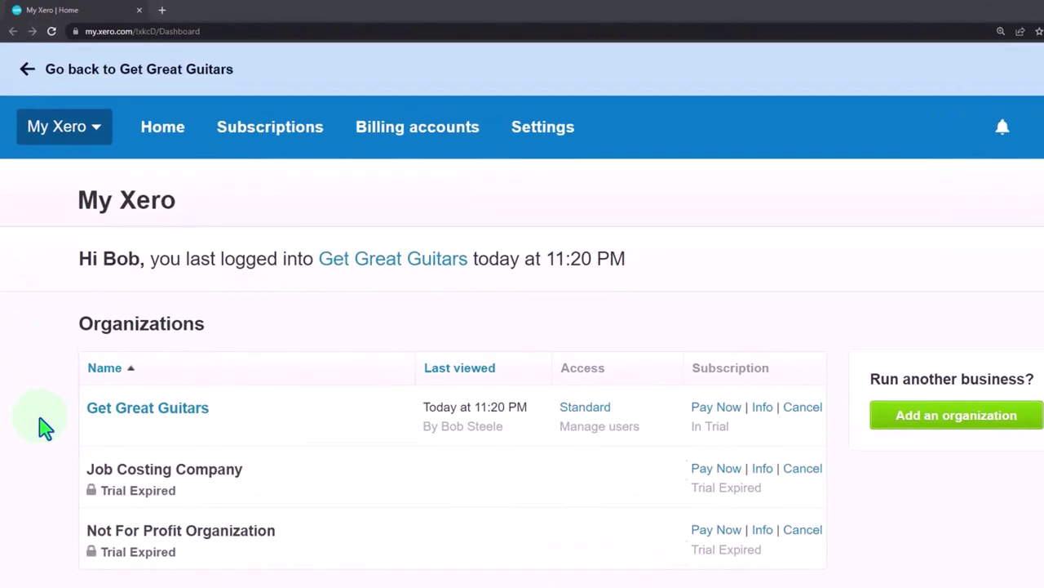
Step: Open the Get Great Guitars organization and duplicate its dashboard page twice in the browser
left_click(192, 514)
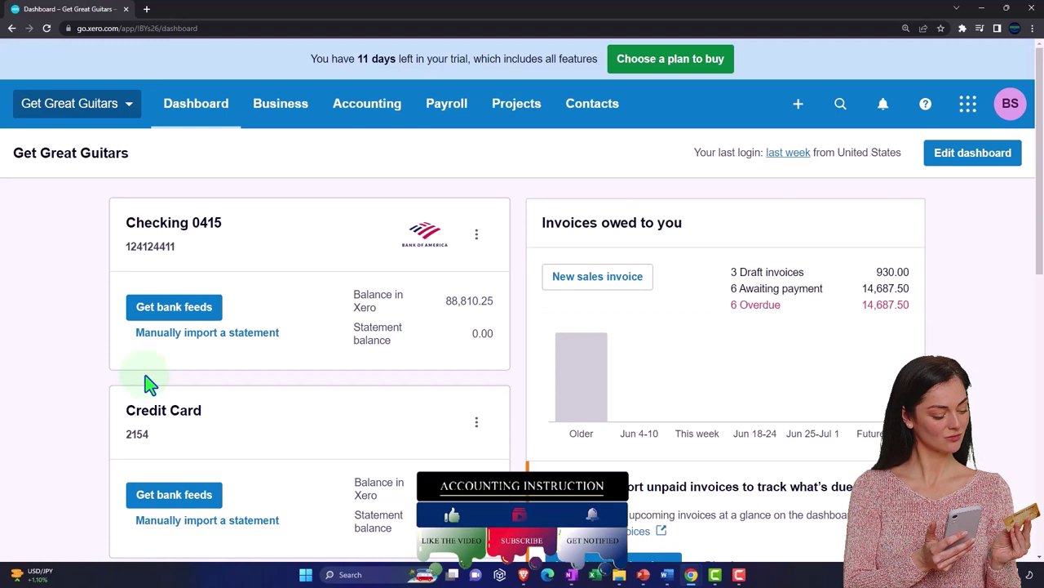
right_click(92, 20)
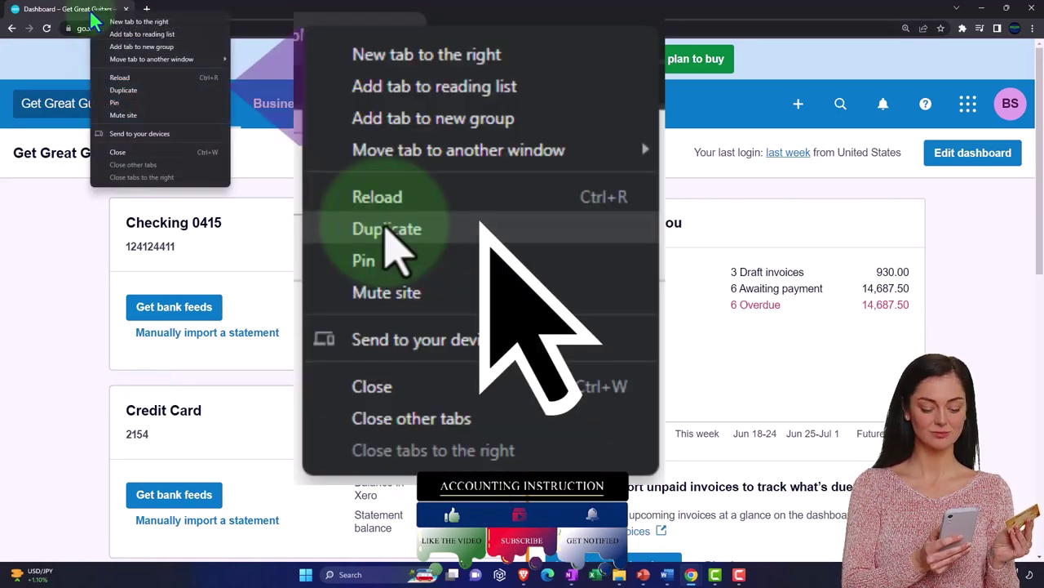
left_click(123, 95)
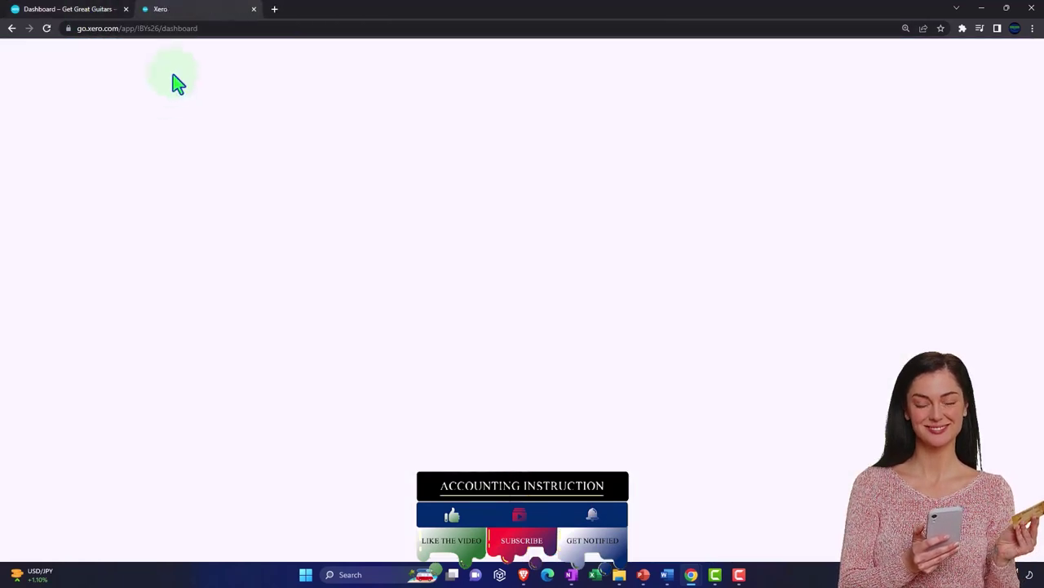
right_click(200, 18)
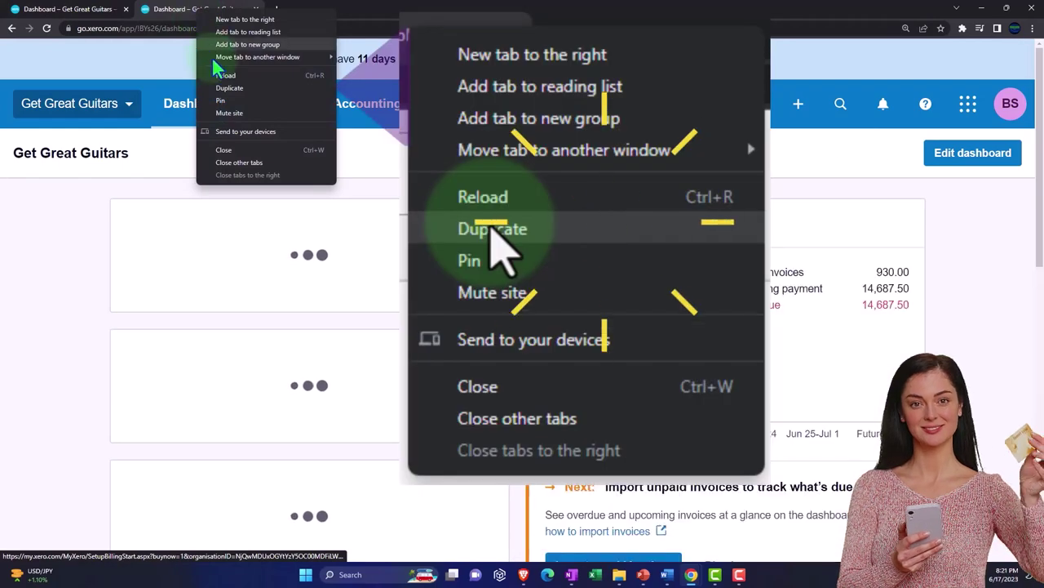
left_click(287, 88)
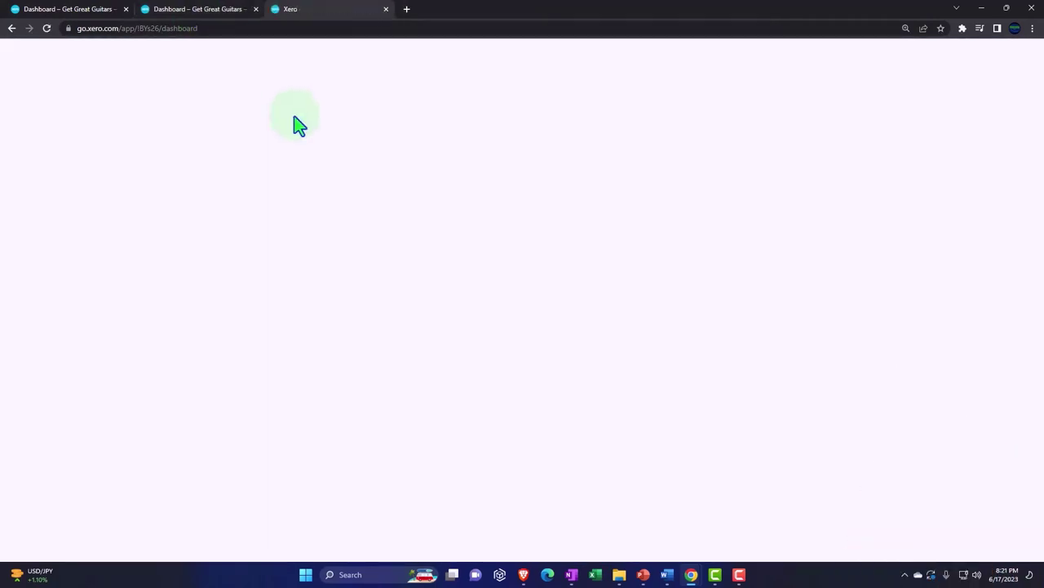
Step: Open the Balance Sheet report from the second copy of the dashboard, with the page enlarged
key("ctrl+plus")
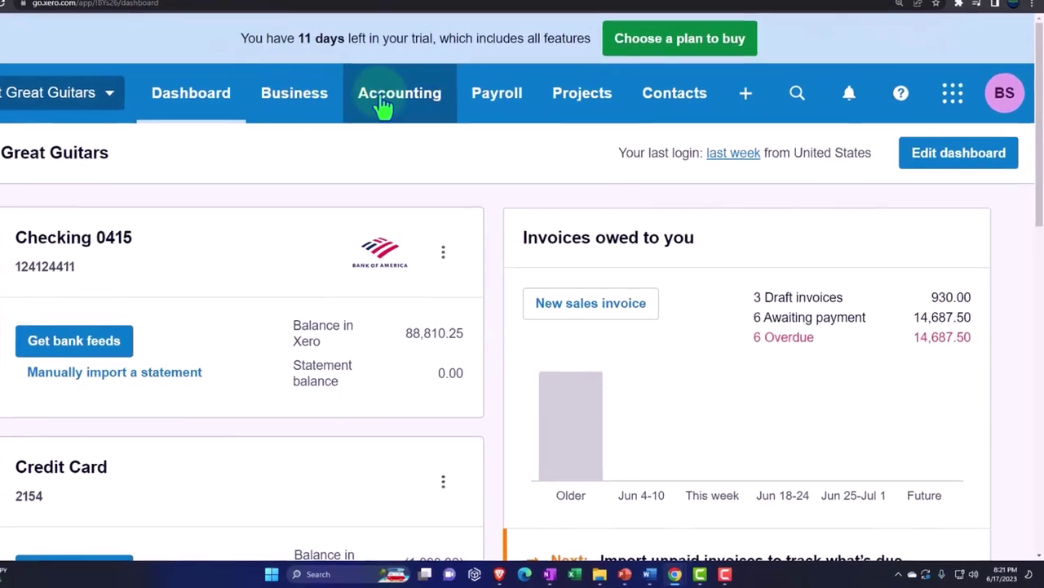
left_click(382, 102)
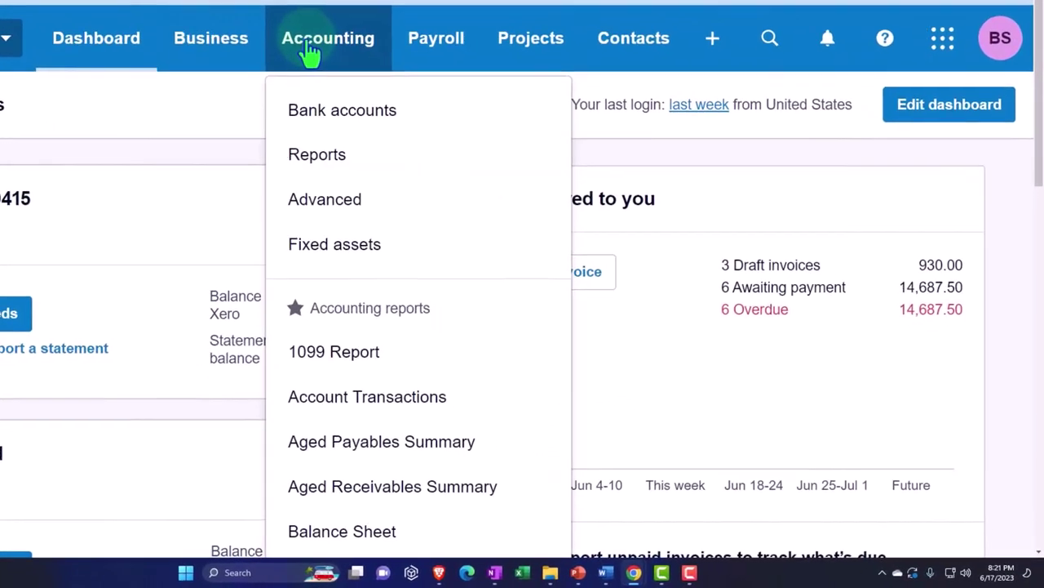
scroll(359, 441, "down", 1)
left_click(361, 467)
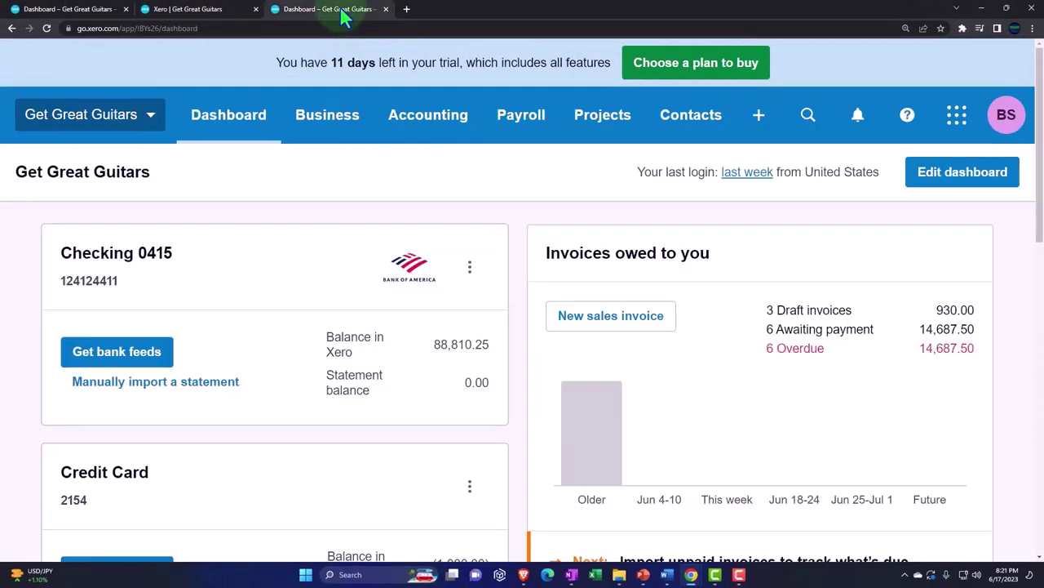
Step: Open the Income Statement (Profit and Loss) report from the third copy of the dashboard
left_click(416, 120)
scroll(465, 359, "down", 2)
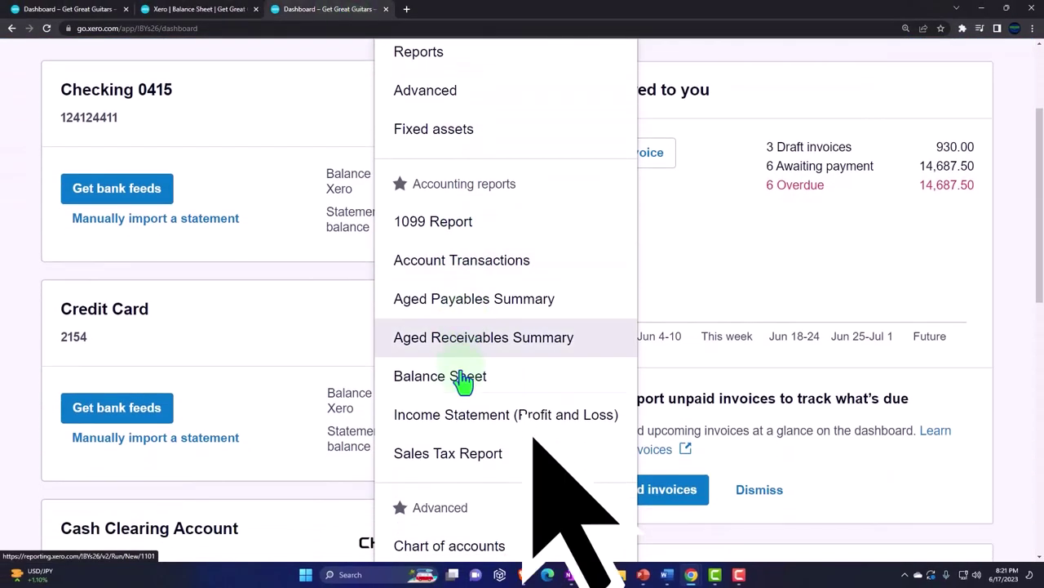
left_click(545, 424)
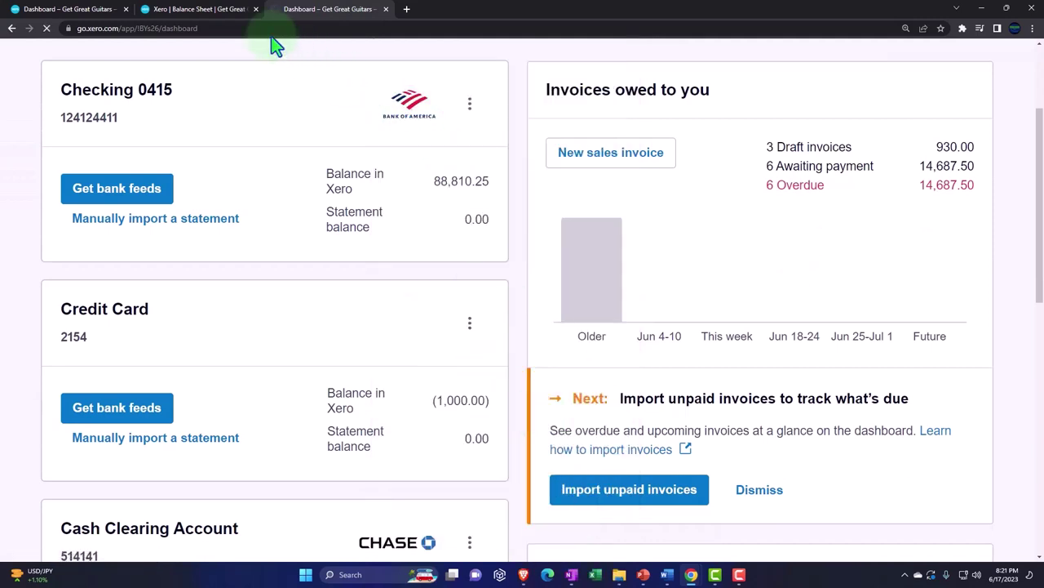
Step: Set the Balance Sheet to a custom date of Dec 31, 2023 and update the report
left_click(221, 10)
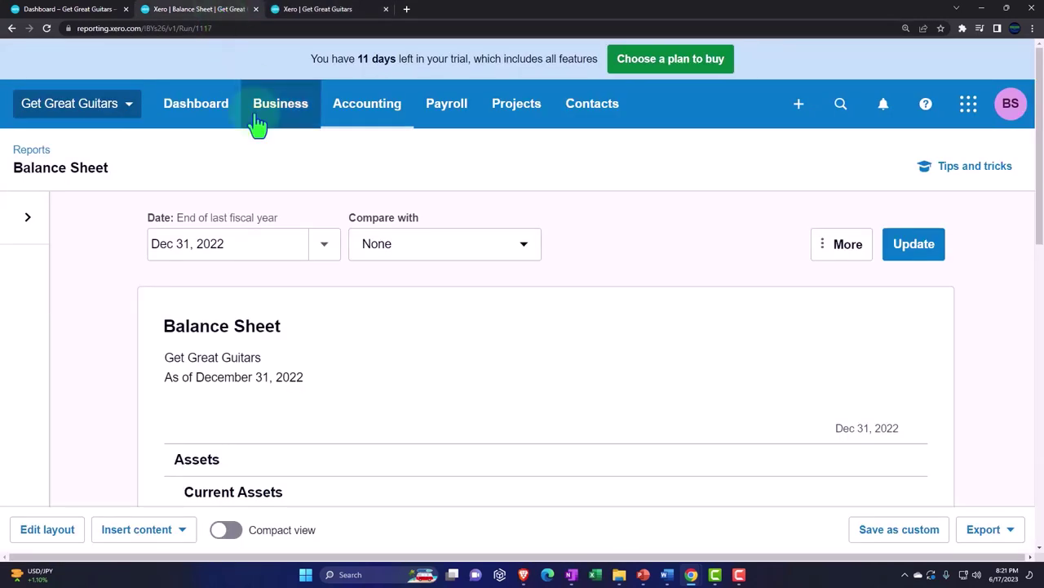
left_click(321, 244)
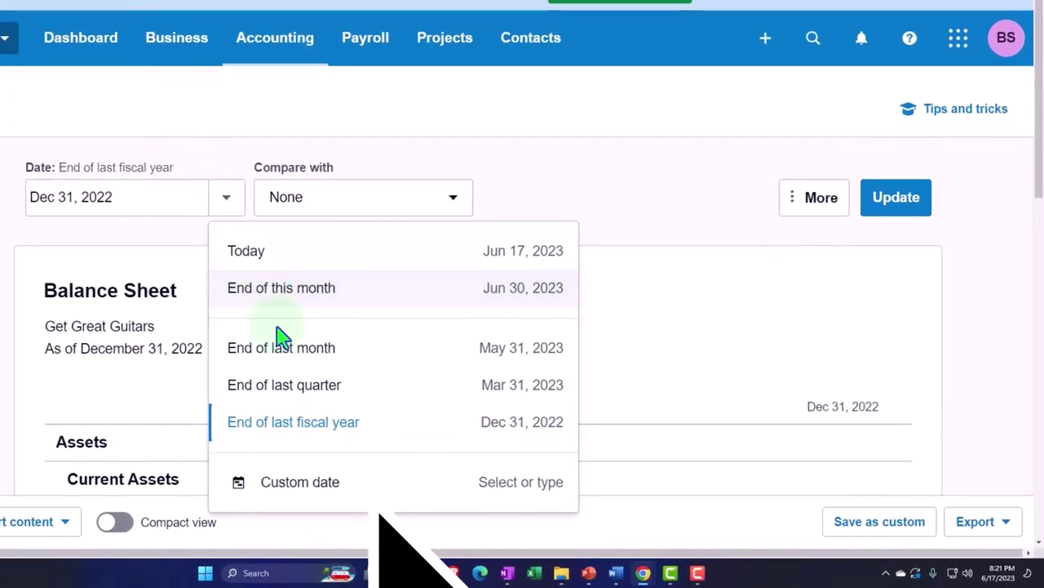
left_click(303, 486)
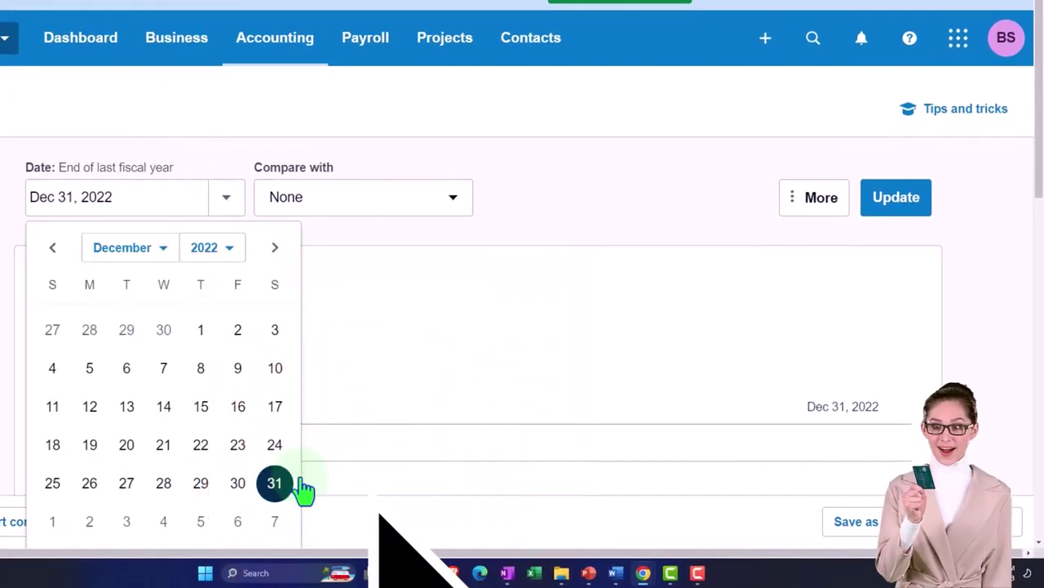
left_click(233, 250)
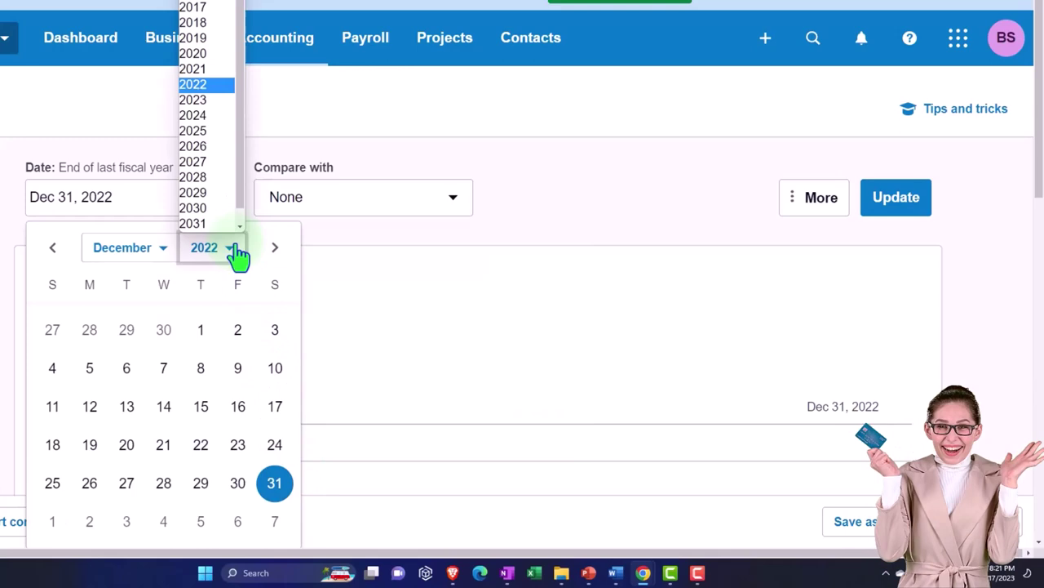
left_click(196, 100)
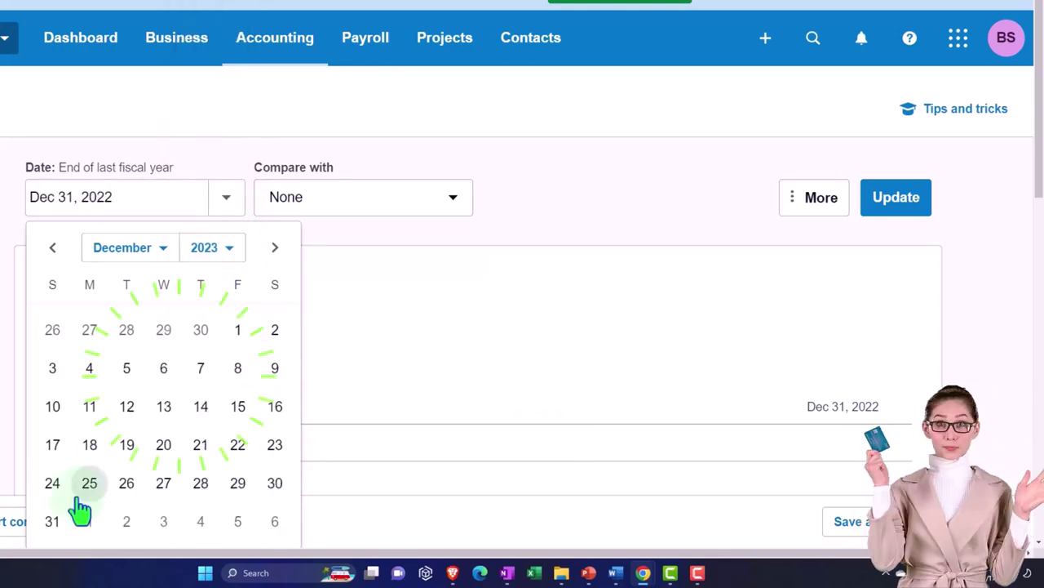
left_click(59, 522)
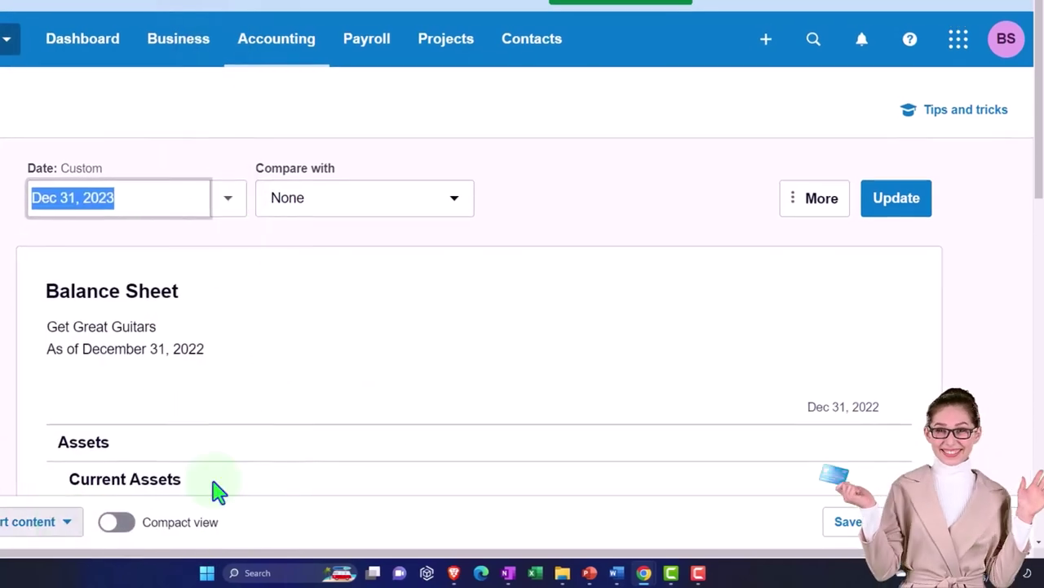
left_click(906, 229)
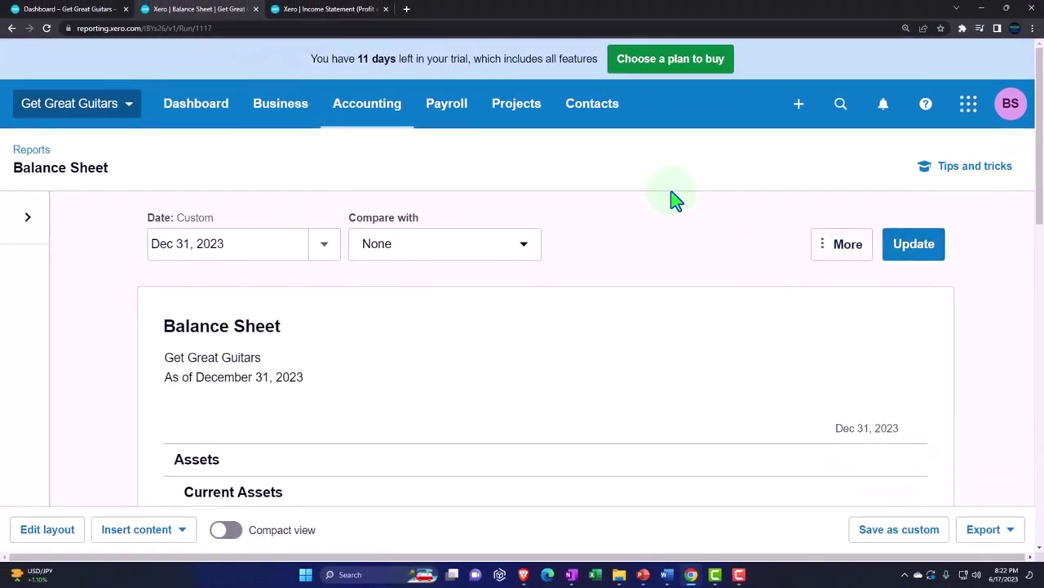
Step: Examine the Income Statement's date range and the asset accounts listed on the Balance Sheet
left_click(344, 12)
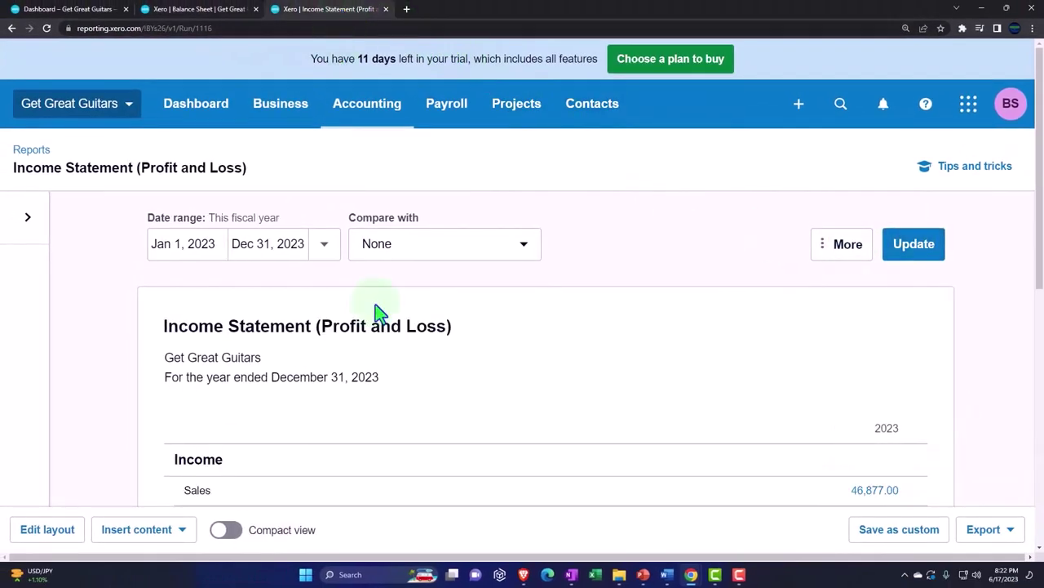
scroll(378, 312, "down", 2)
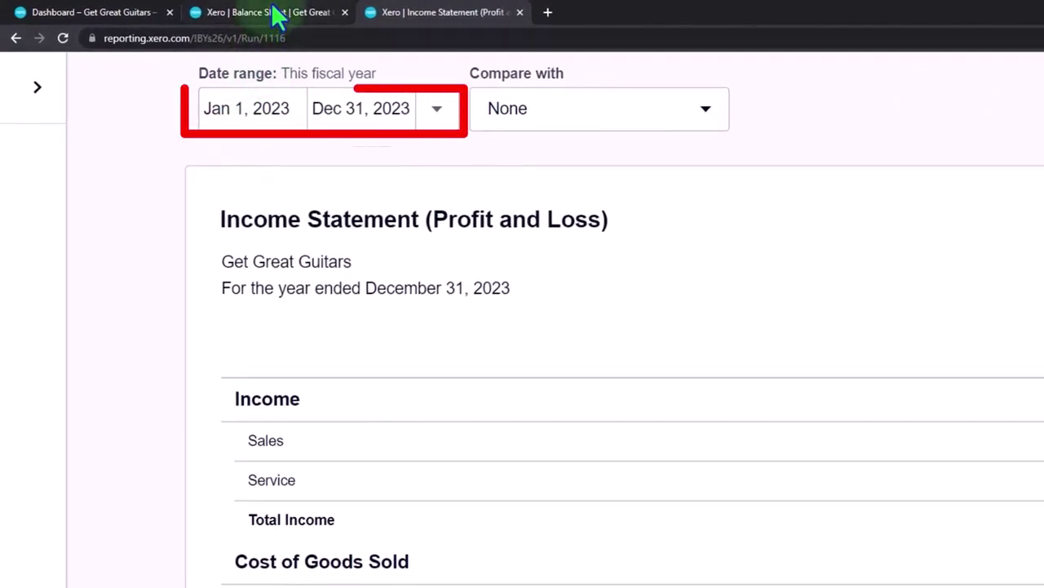
left_click(278, 13)
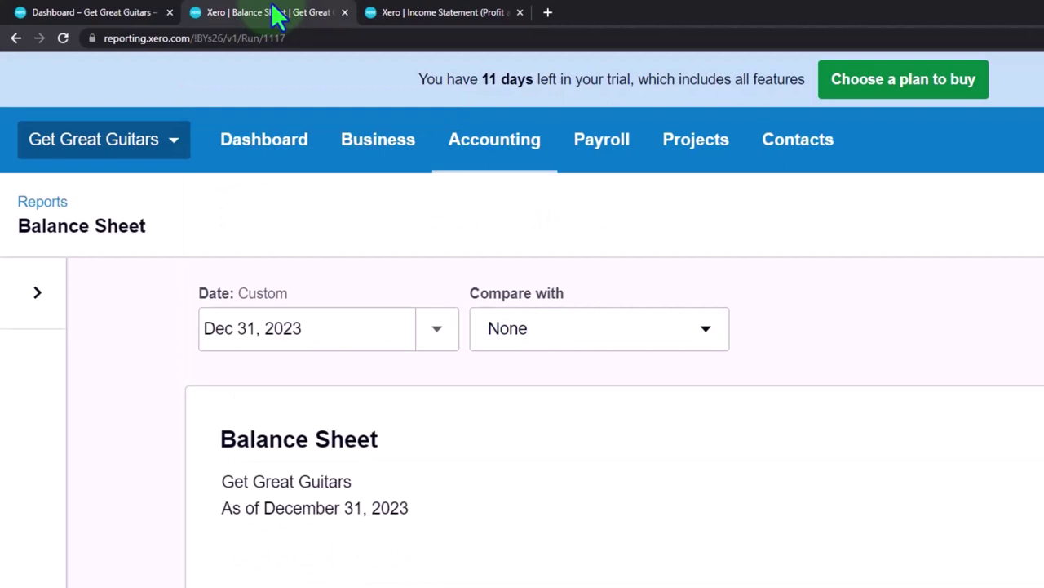
key("ctrl+minus")
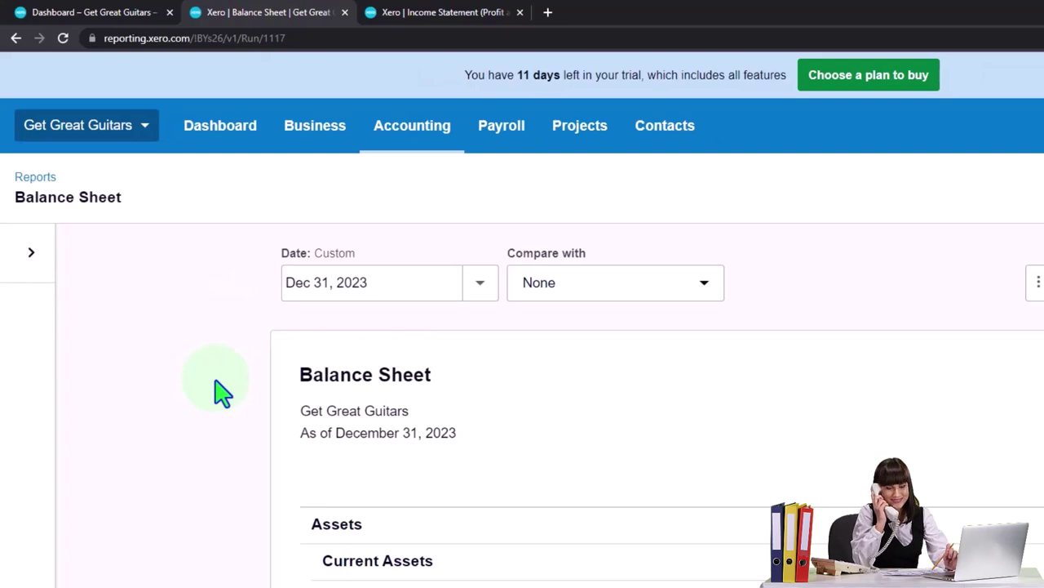
scroll(223, 394, "down", 1)
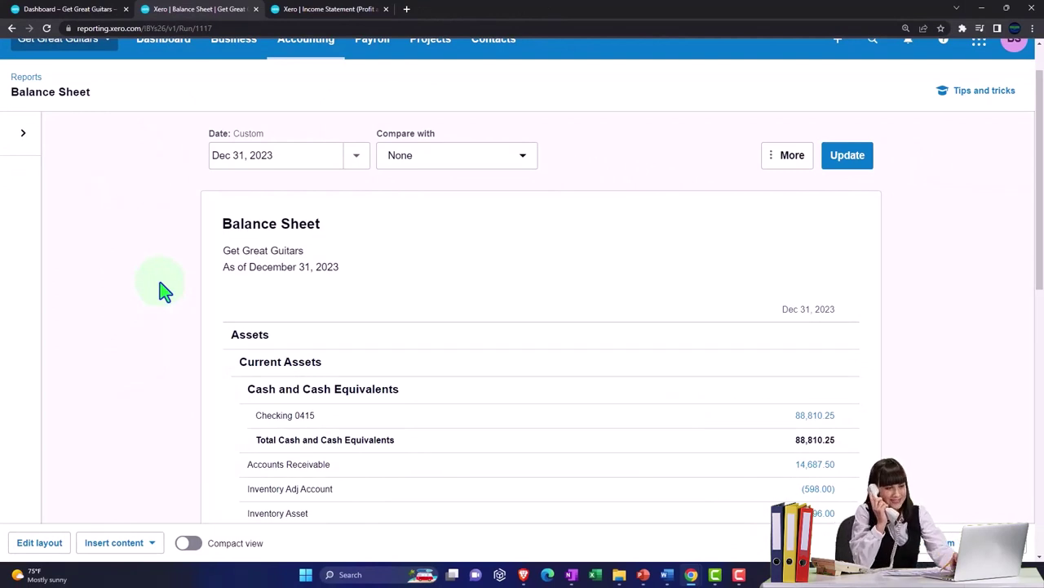
scroll(163, 290, "down", 2)
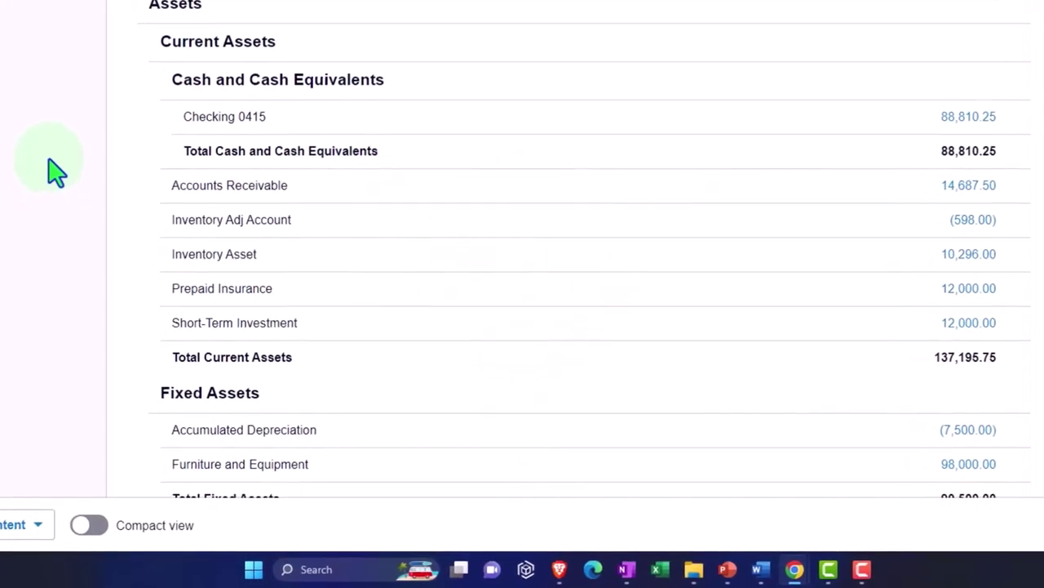
scroll(55, 170, "up", 1)
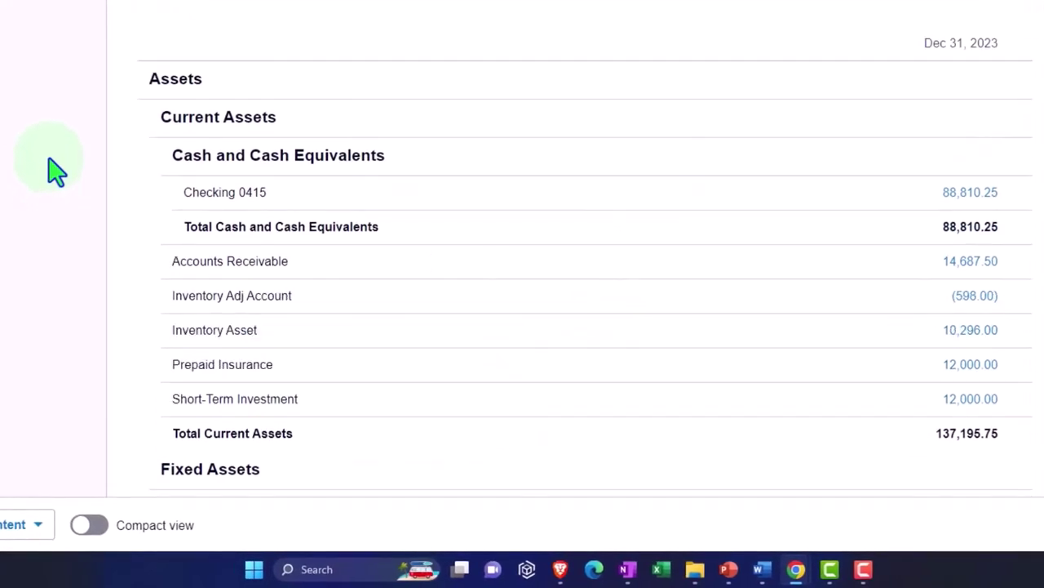
scroll(55, 170, "up", 2)
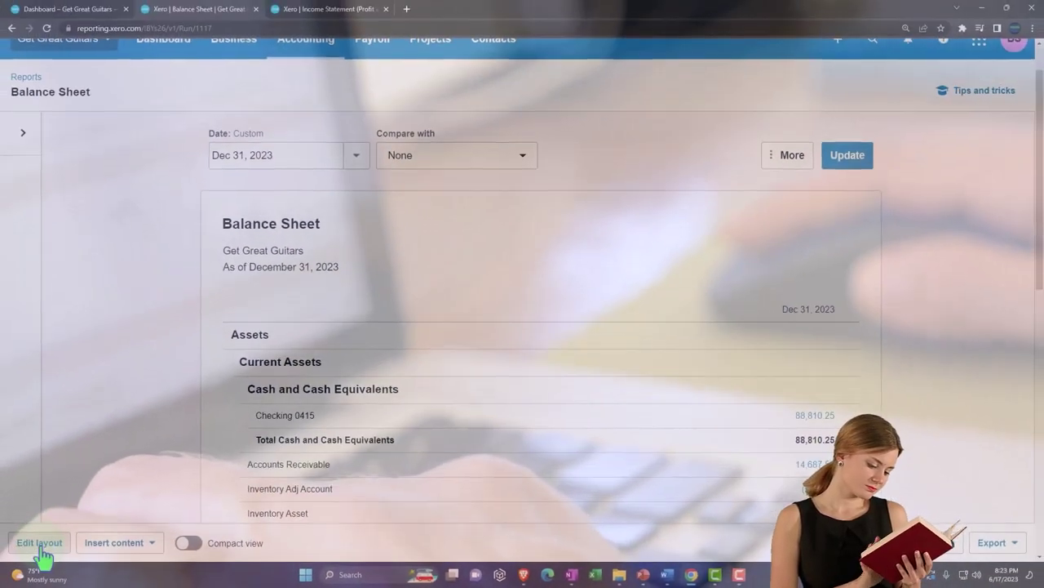
Step: Edit the Balance Sheet layout and collapse the Current Assets, Fixed Assets and Long Term Assets groups
left_click(42, 550)
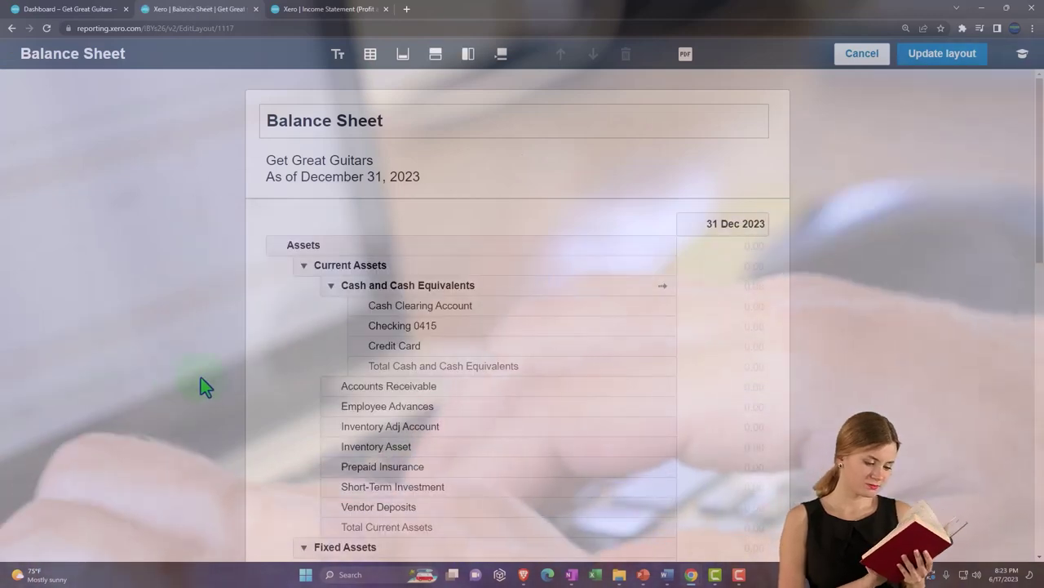
scroll(200, 377, "down", 2)
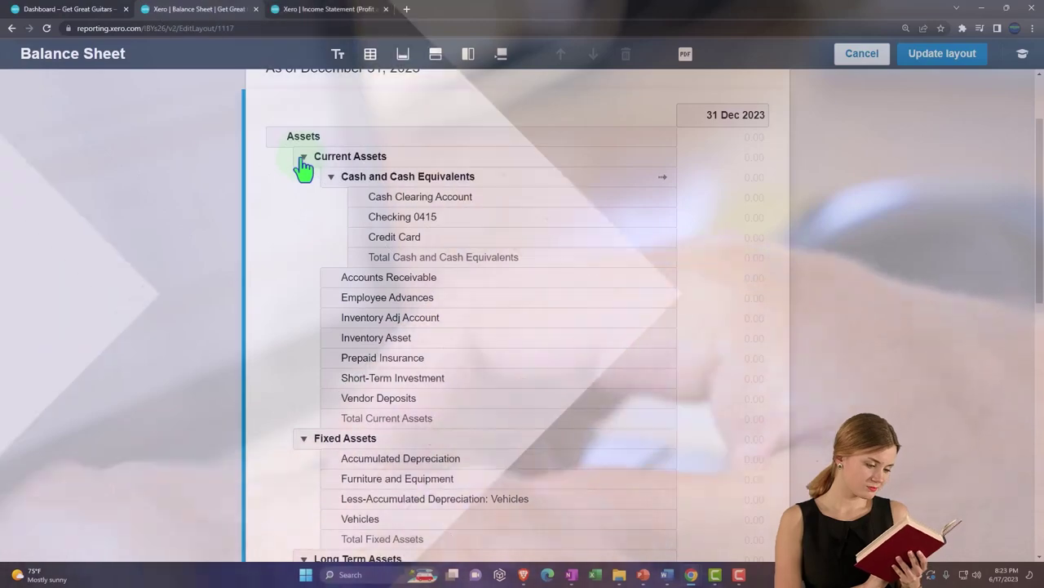
left_click(301, 159)
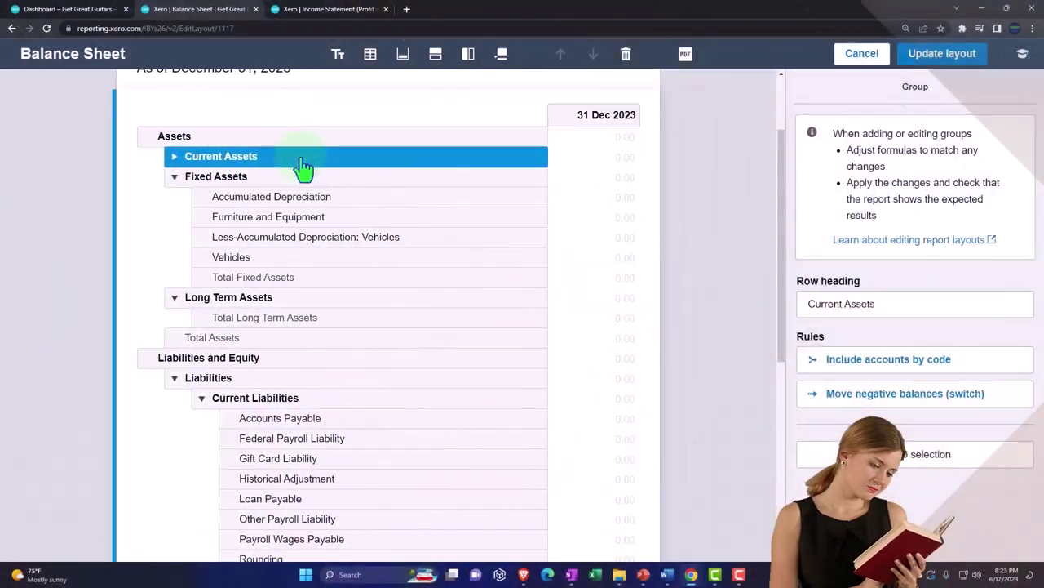
left_click(200, 181)
left_click(69, 151)
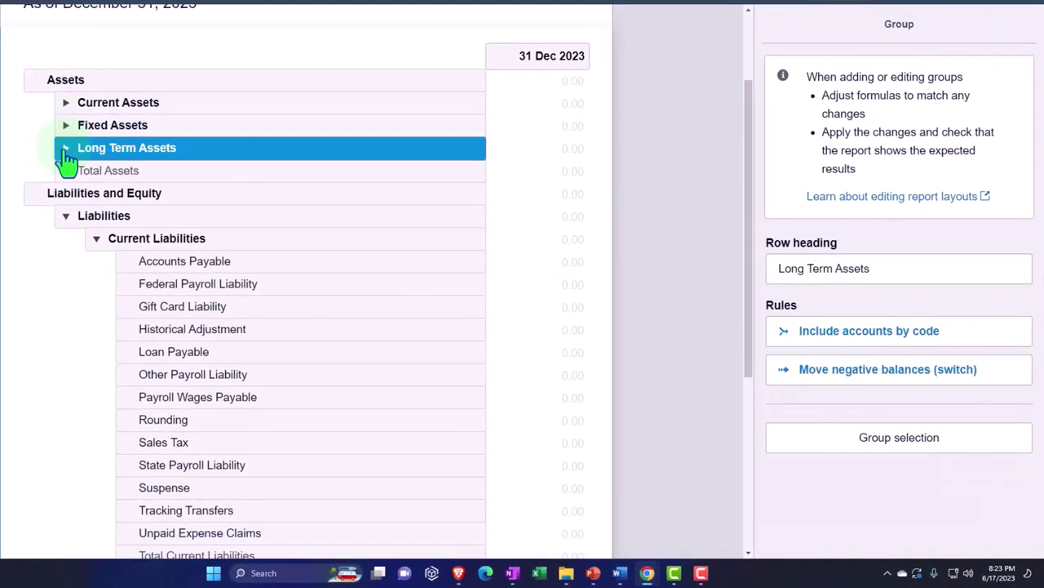
Step: Collapse the Liabilities and Equity groups and apply the updated layout to the Balance Sheet
left_click(66, 217)
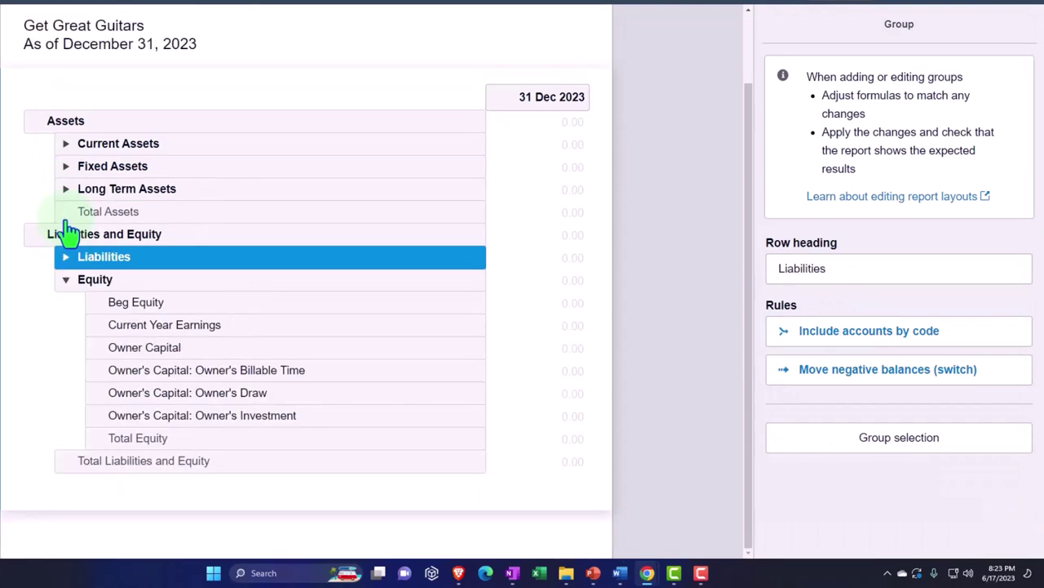
left_click(67, 282)
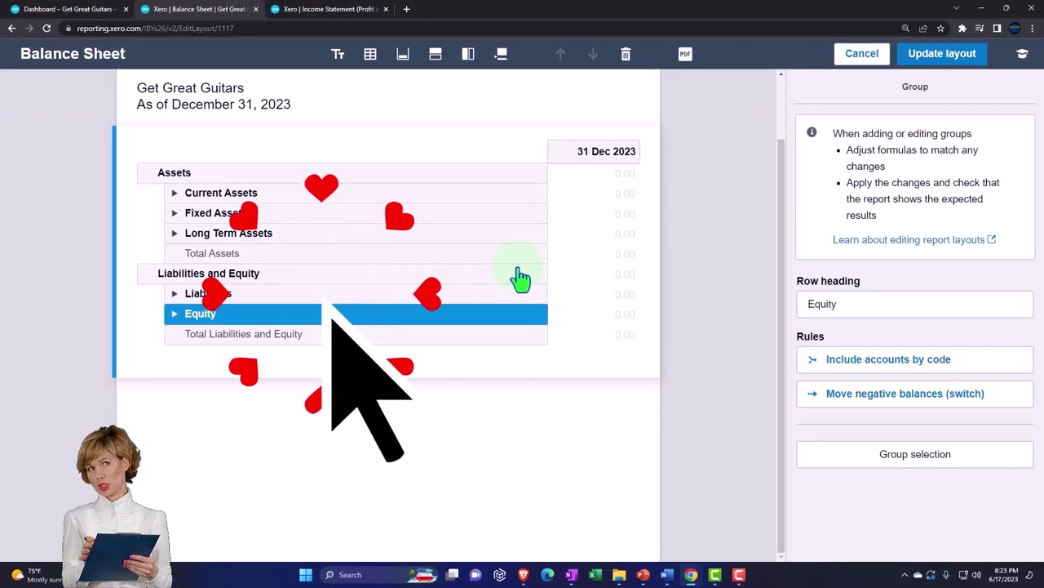
left_click(929, 65)
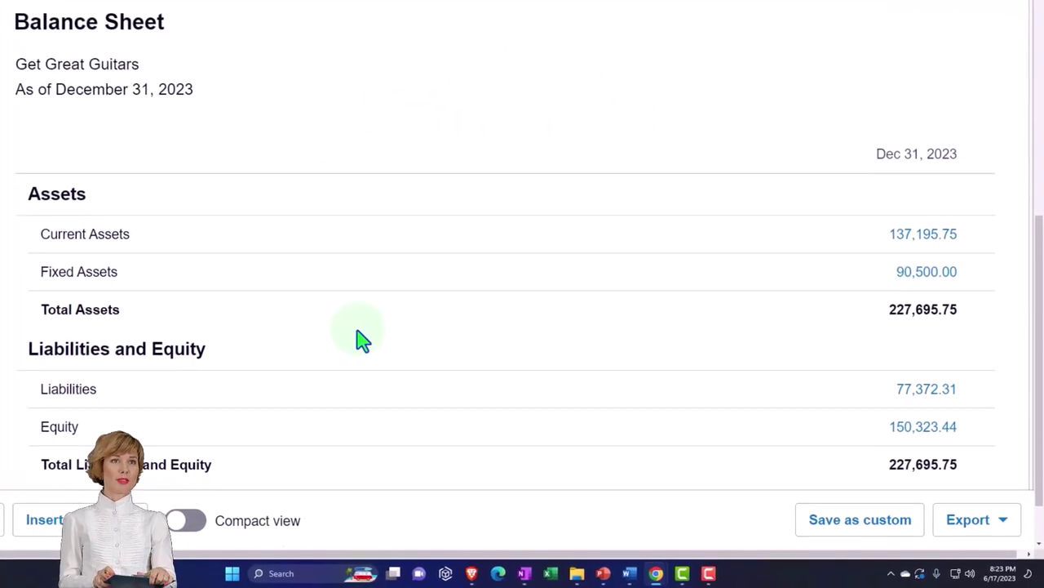
Step: Open the Windows Calculator, keep it always on top and place it over the middle of the Balance Sheet
scroll(362, 338, "down", 1)
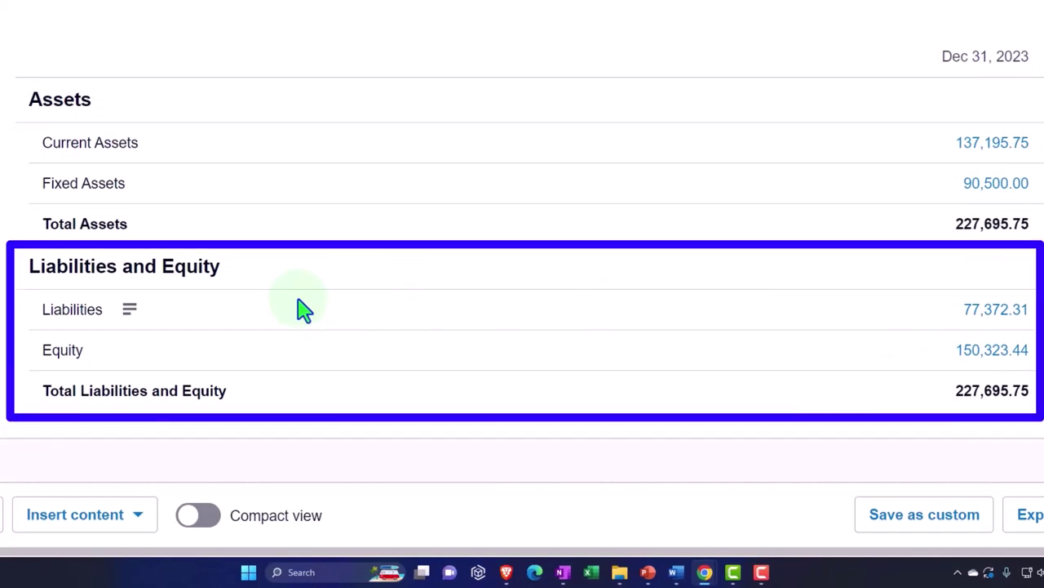
left_click(310, 571)
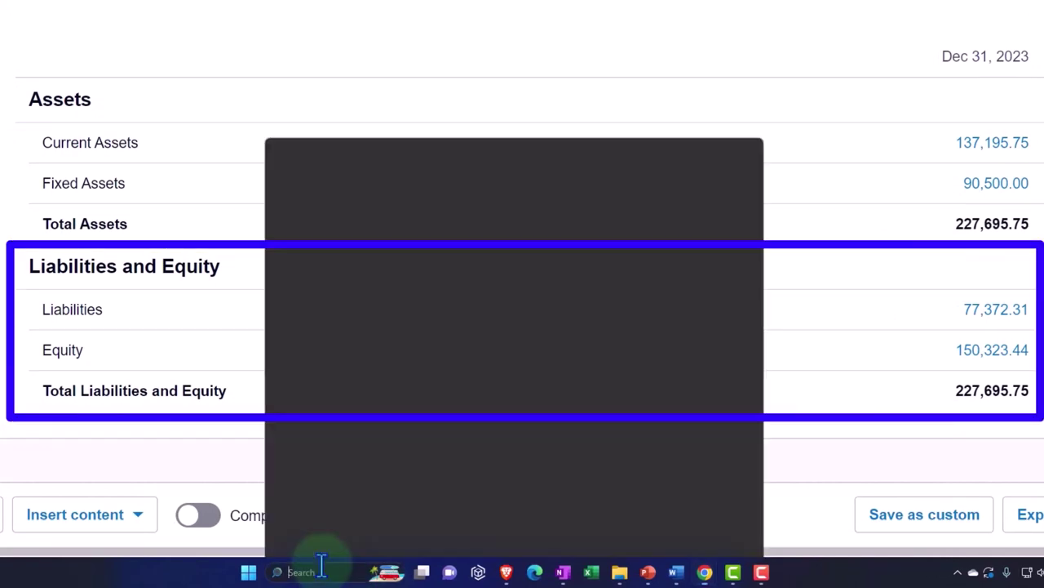
left_click(320, 164)
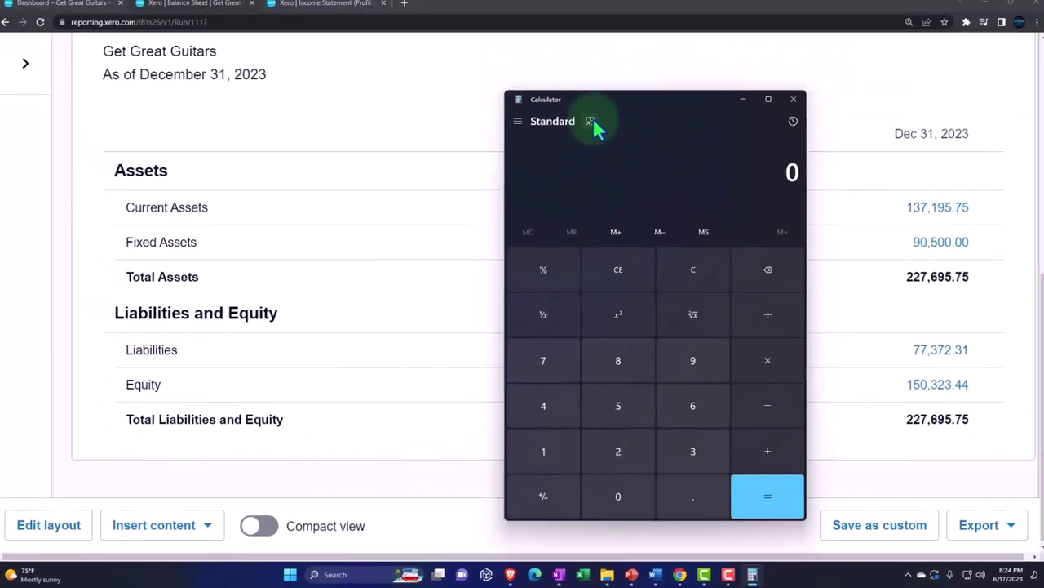
left_click(612, 63)
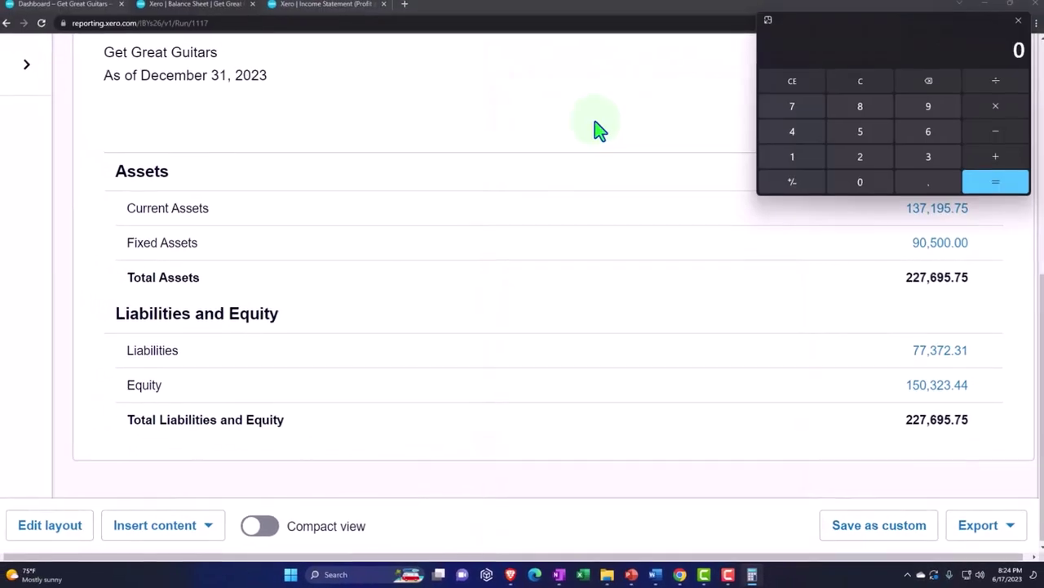
left_click_drag(970, 0, 775, 70)
left_click_drag(759, 125, 676, 181)
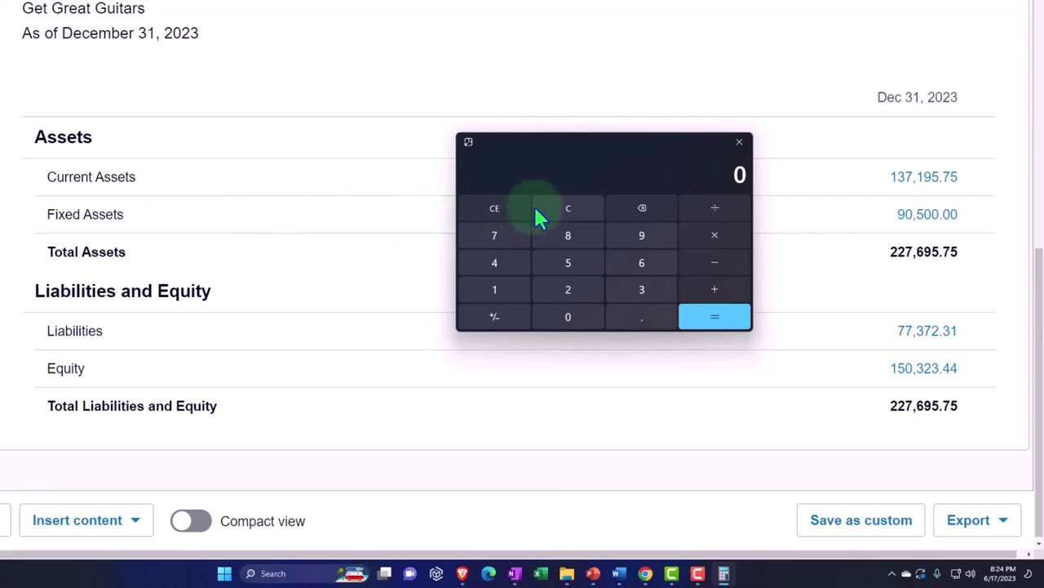
Step: Calculate total assets of 227,695.75 minus liabilities of 77,372.31 to check the equity figure, and close the Calculator
type("7695.75")
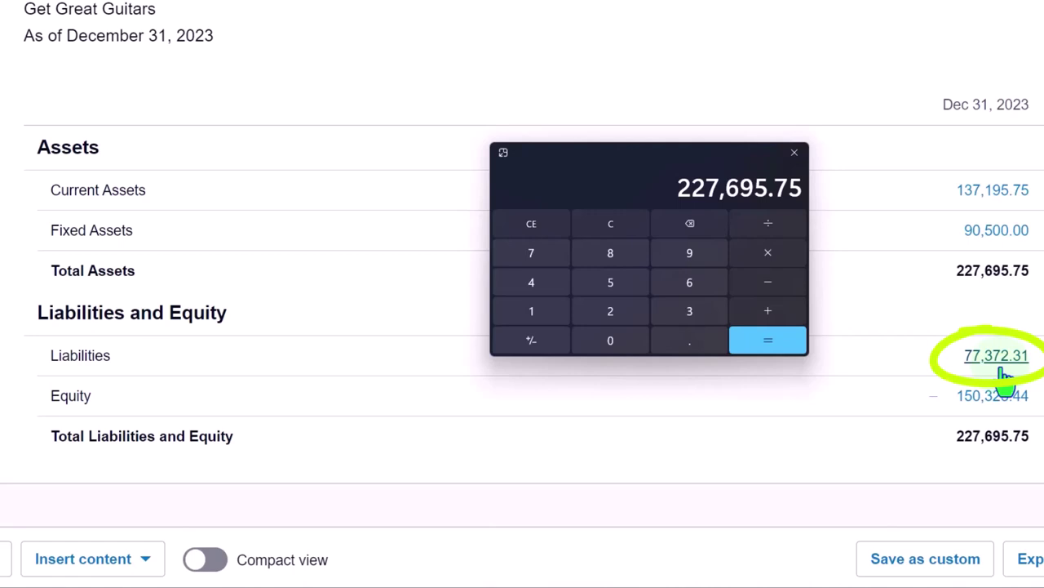
type("773.31+150323.44")
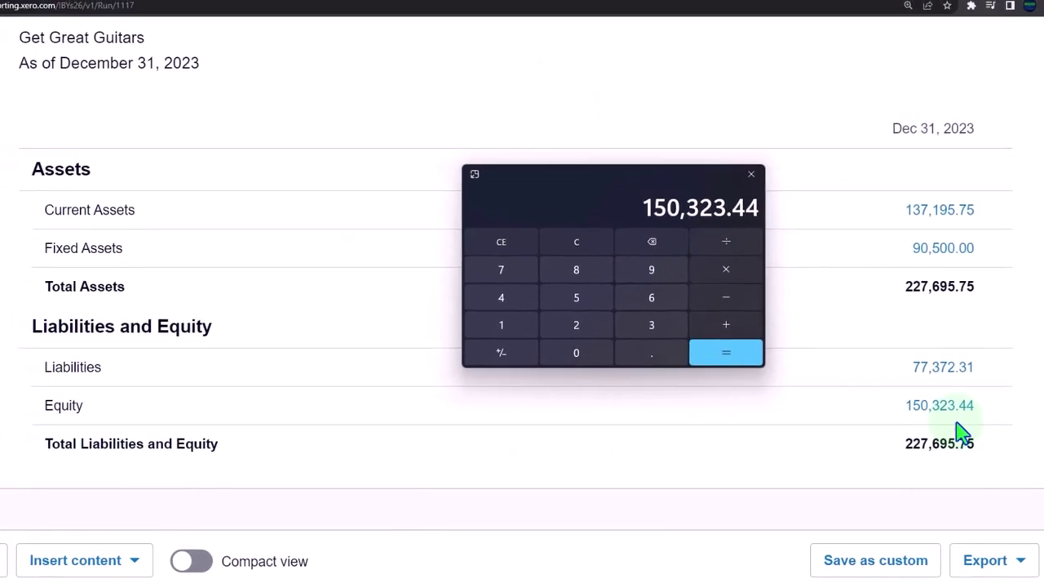
left_click(752, 173)
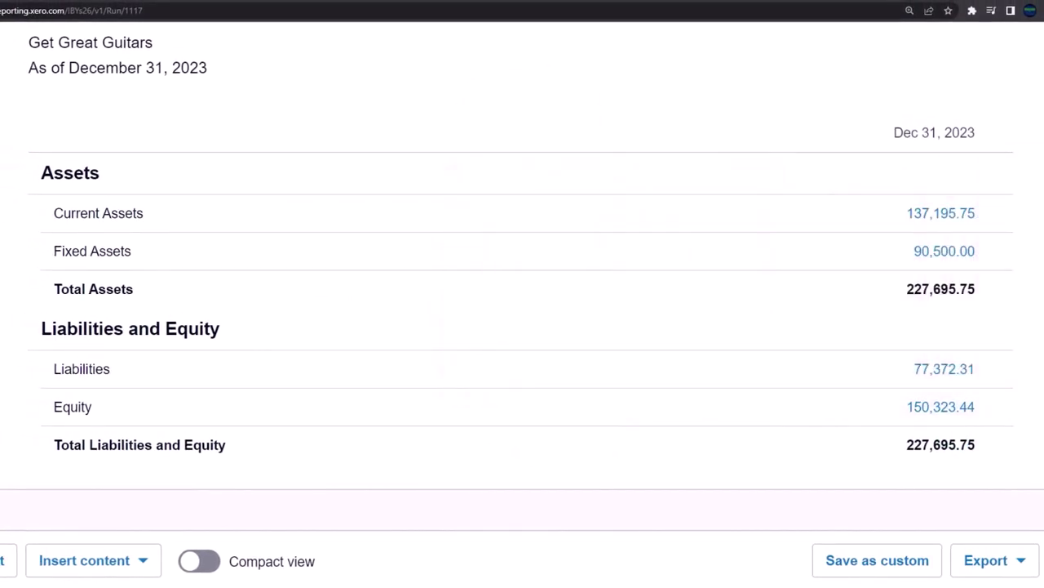
Step: Edit the Balance Sheet layout to expand the Current Assets group, and apply the updated layout
scroll(408, 341, "up", 2)
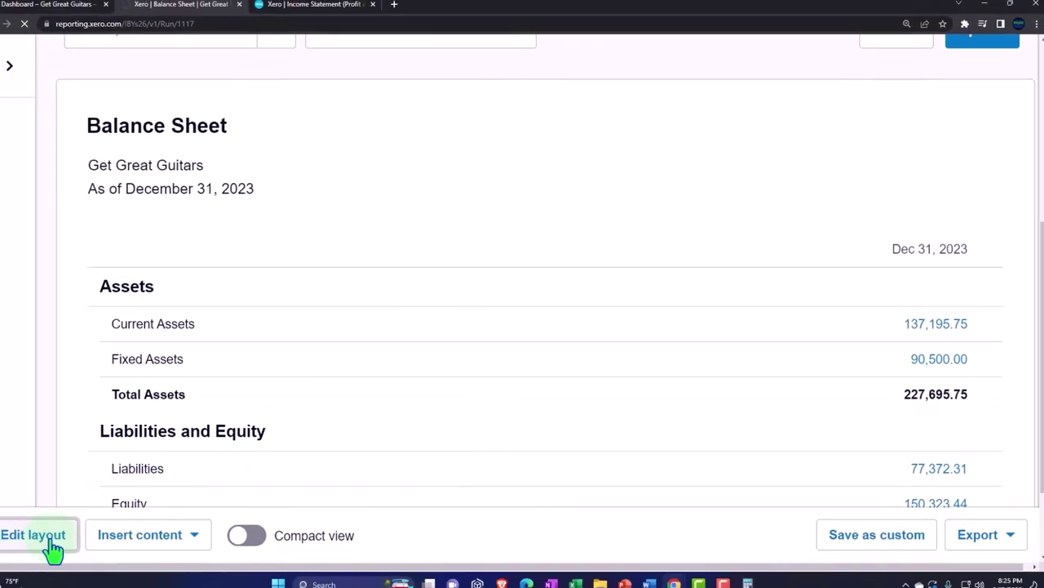
left_click(33, 535)
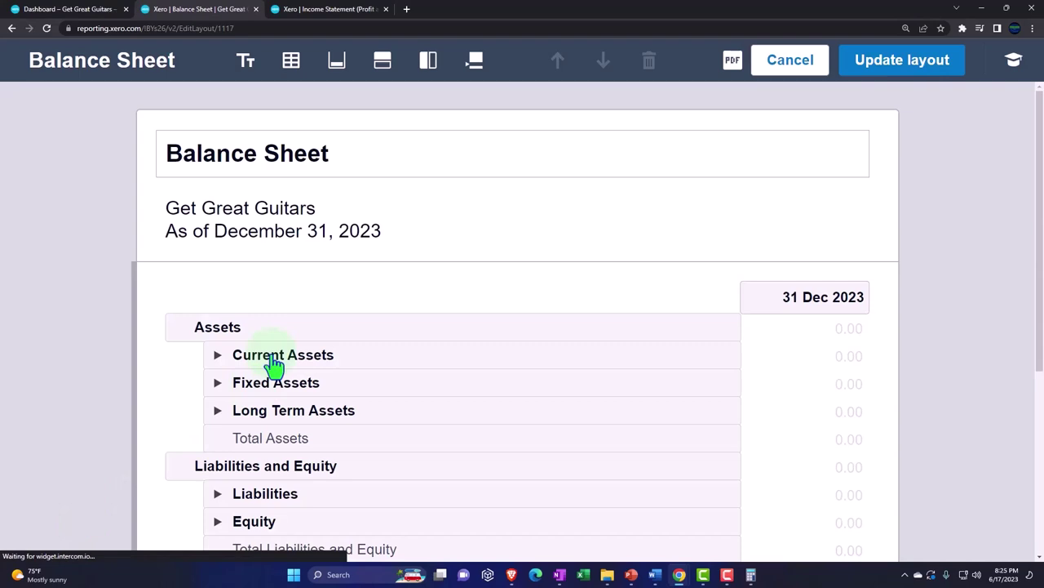
scroll(253, 343, "down", 1)
left_click(222, 310)
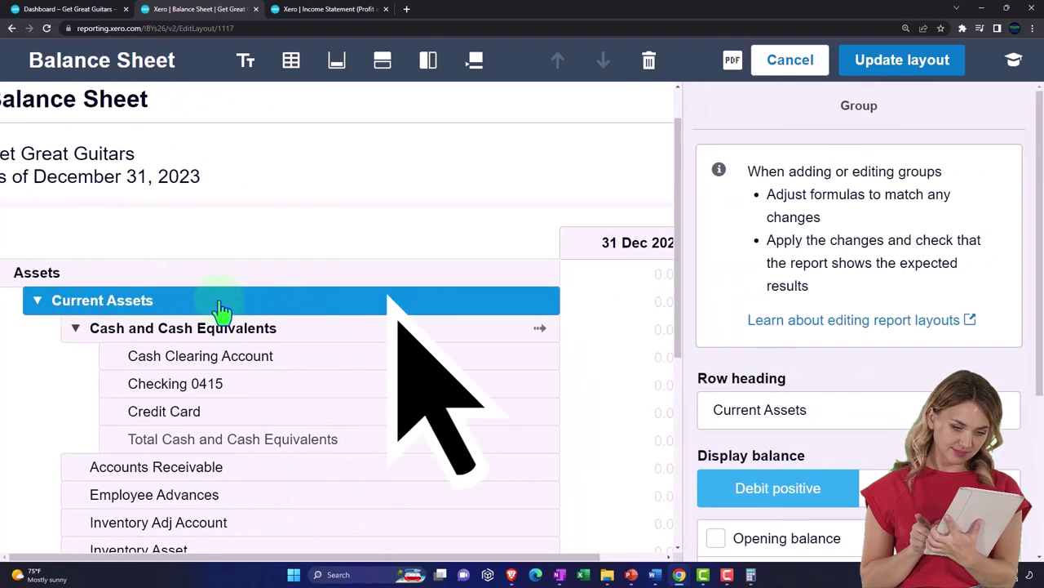
left_click(879, 71)
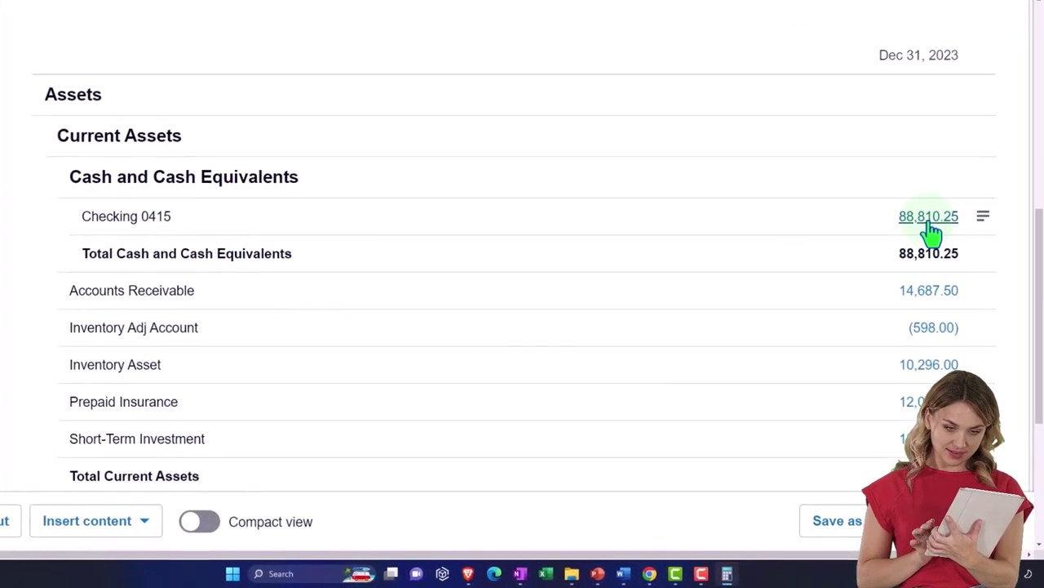
Step: Open the transactions behind the Checking 0415 balance, leaving the unsaved report changes, and examine the account's 2023 entries
left_click(929, 225)
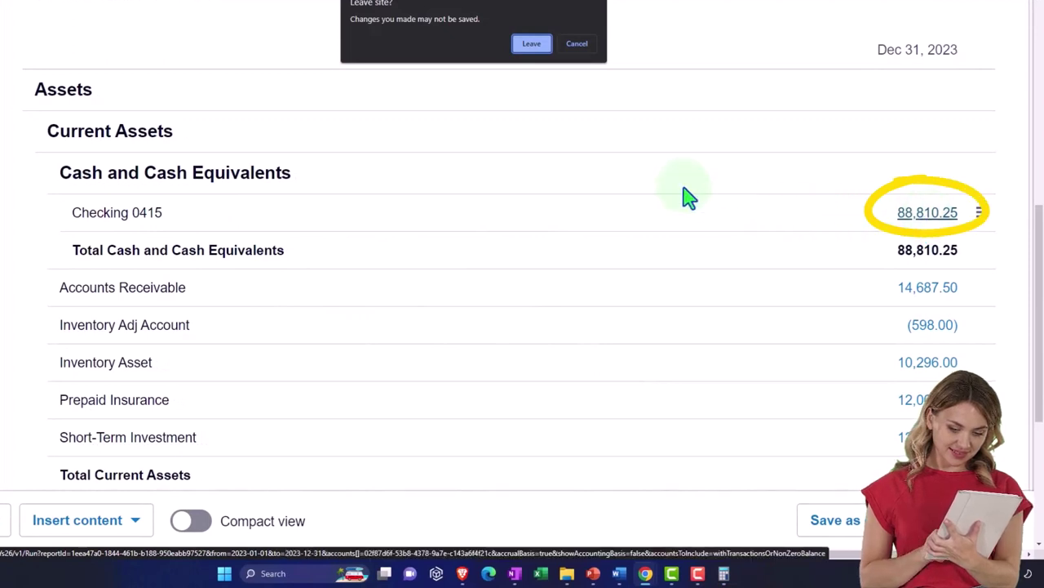
left_click(530, 45)
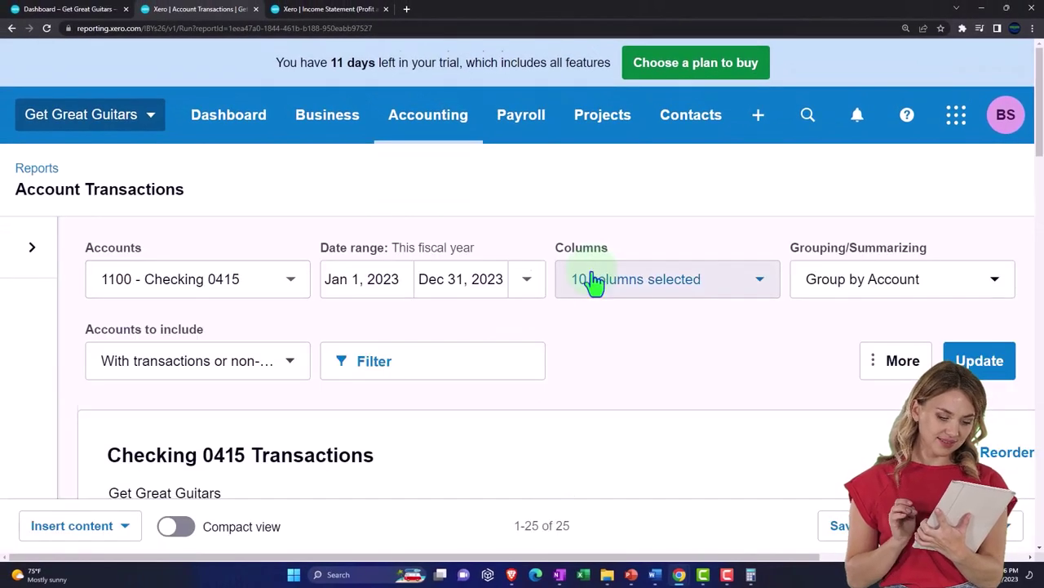
scroll(592, 271, "down", 2)
scroll(593, 277, "down", 3)
key("ctrl+minus")
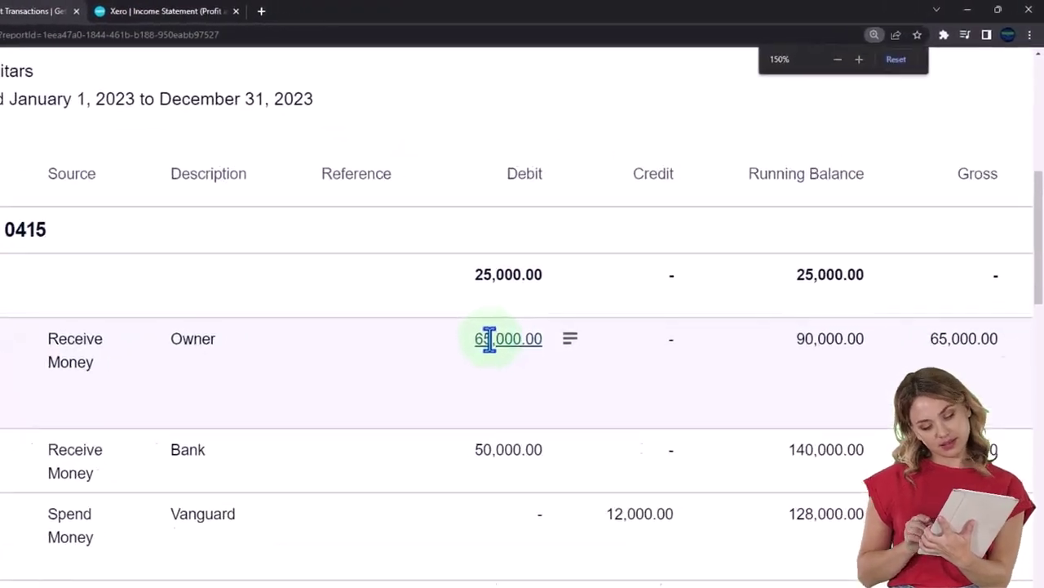
key("ctrl+minus")
left_click(363, 426)
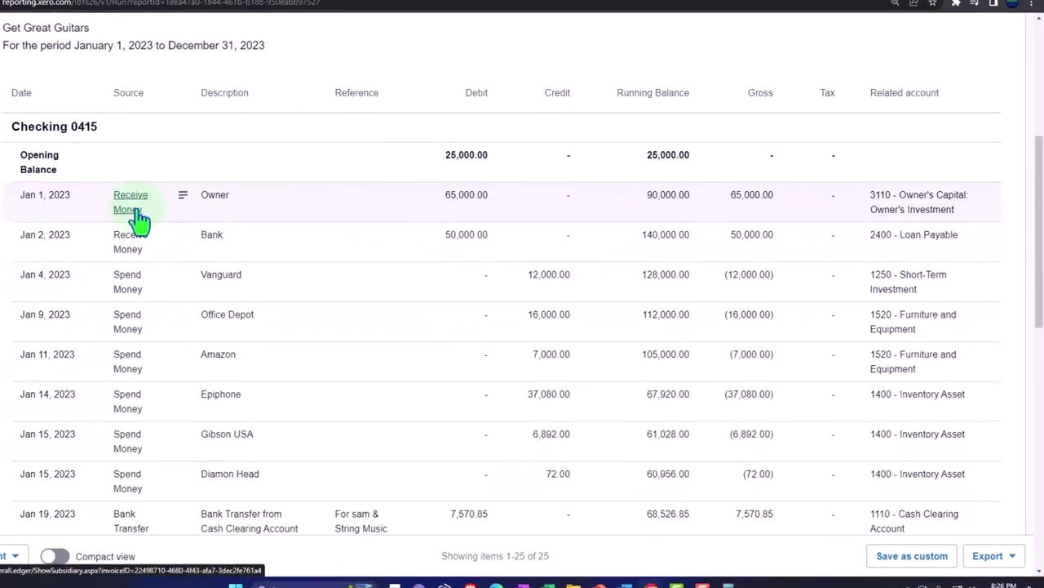
scroll(140, 217, "down", 3)
scroll(161, 214, "down", 4)
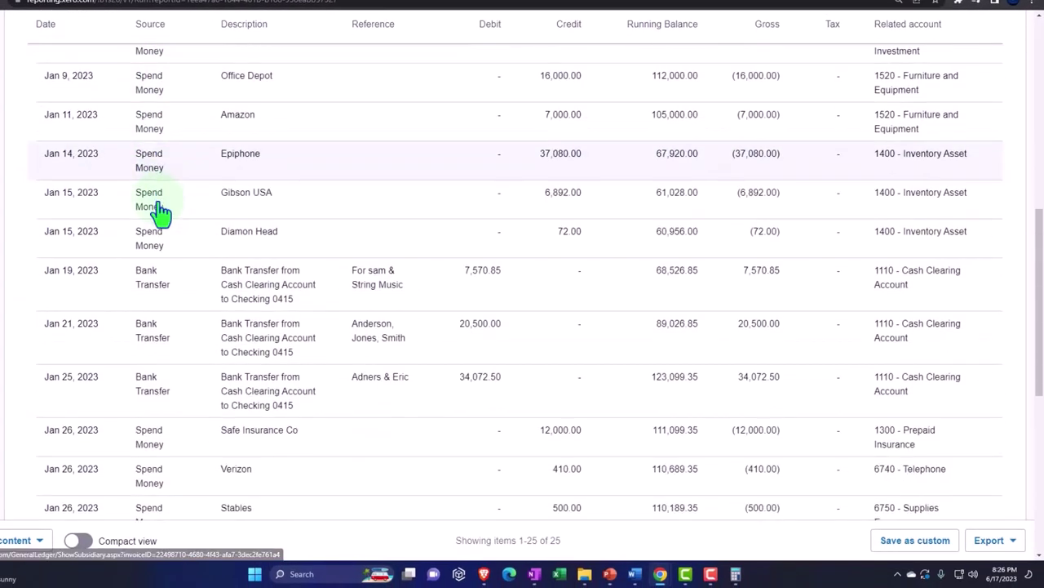
scroll(161, 213, "down", 3)
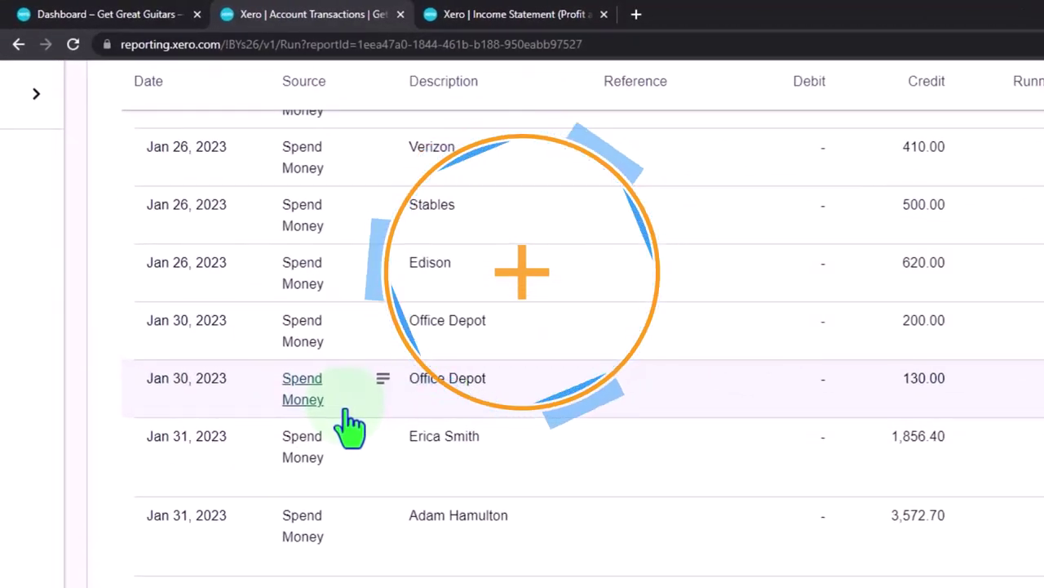
scroll(350, 424, "up", 2)
scroll(351, 424, "up", 15)
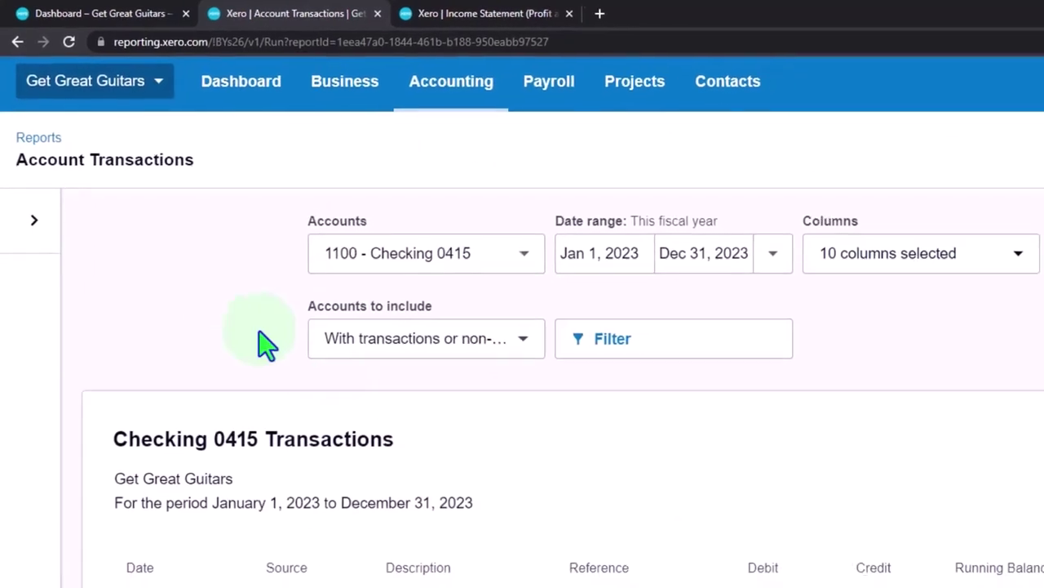
Step: Return to the Balance Sheet, open the transactions behind Accounts Receivable and examine the account's 2023 invoices and payments
left_click(18, 44)
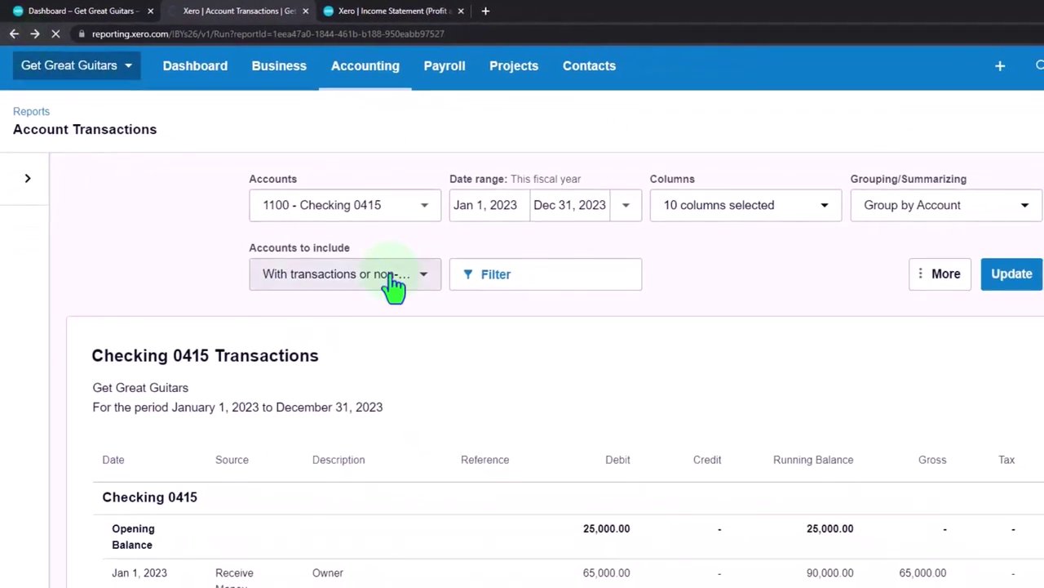
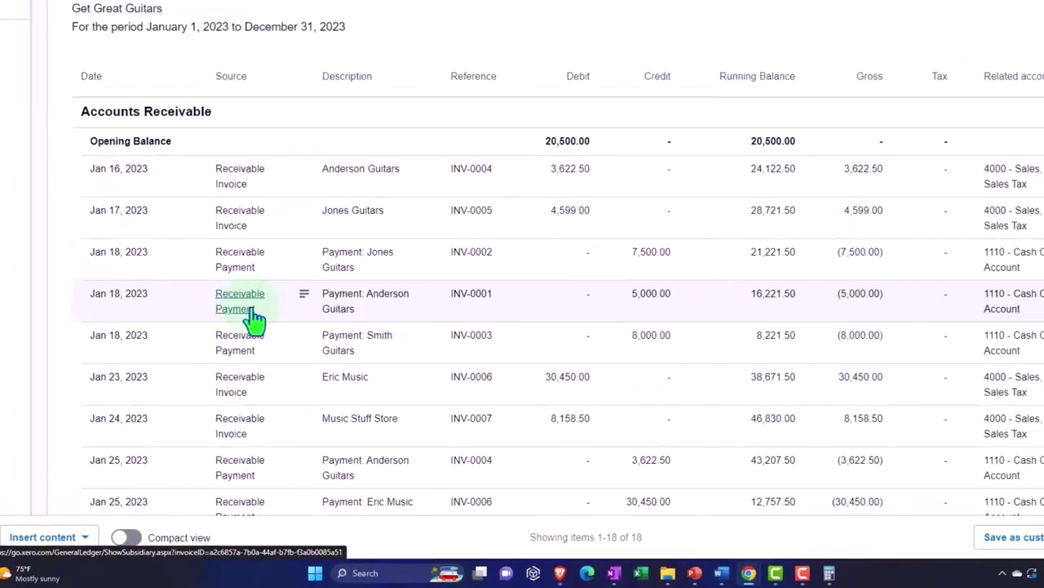
scroll(265, 286, "down", 1)
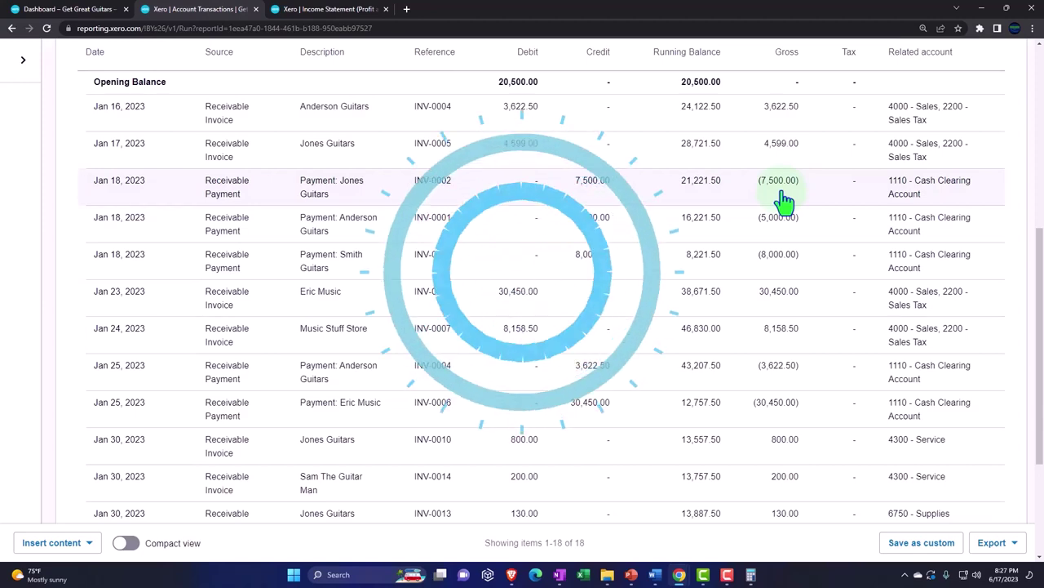
scroll(784, 200, "down", 2)
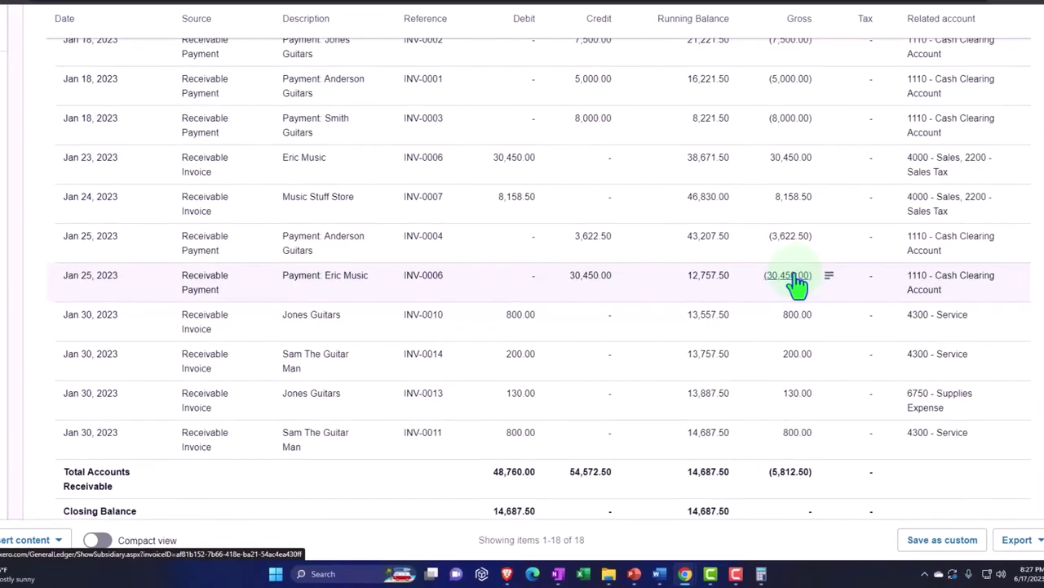
scroll(133, 366, "up", 8)
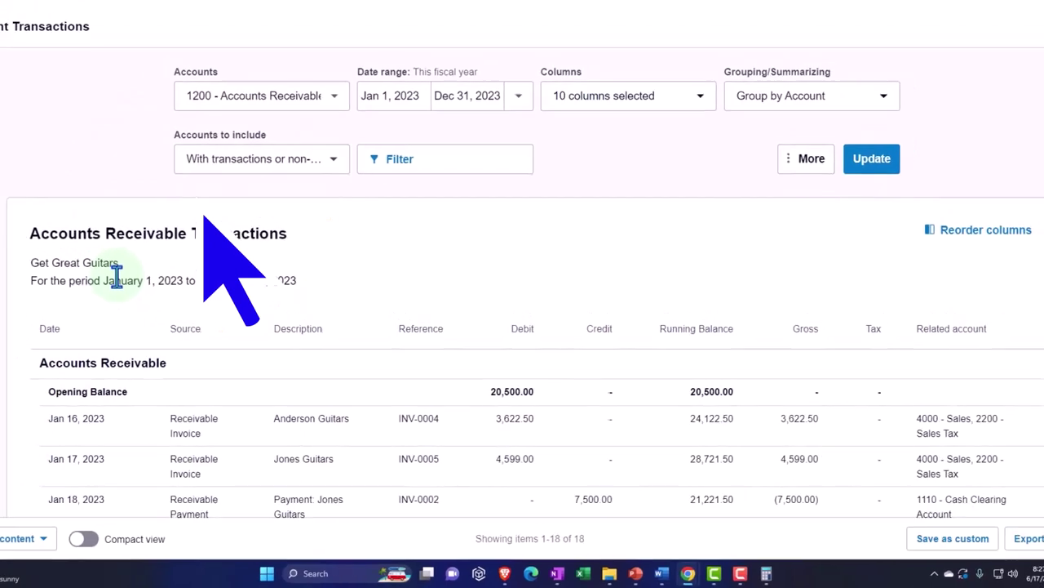
Step: Duplicate the browser tab that holds the Income Statement (Profit and Loss)
left_click(331, 10)
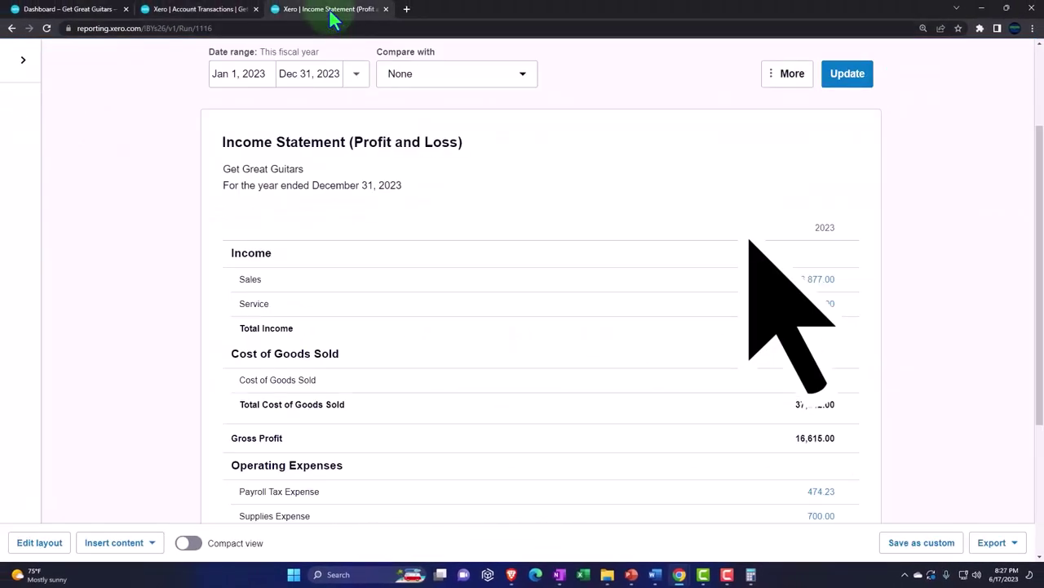
right_click(331, 12)
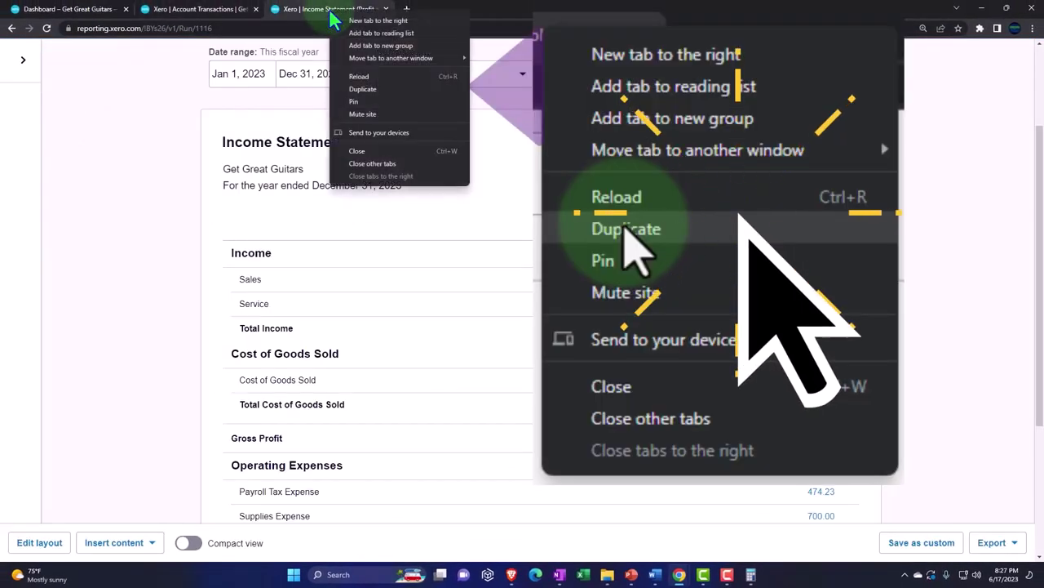
left_click(353, 86)
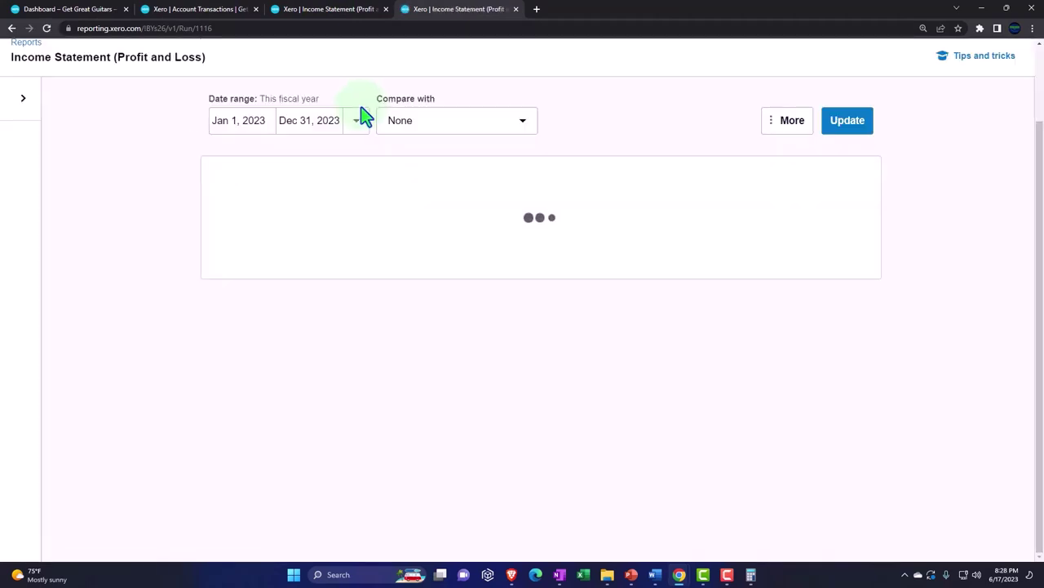
scroll(365, 116, "up", 2)
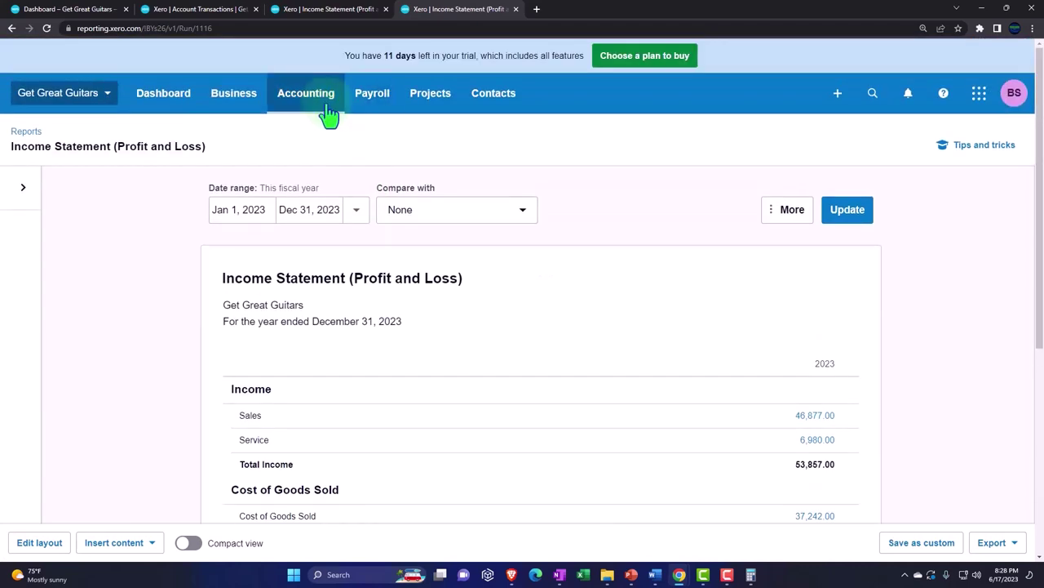
Step: Open the Reports home page in the duplicated tab and look through the Payables and receivables reports
left_click(327, 102)
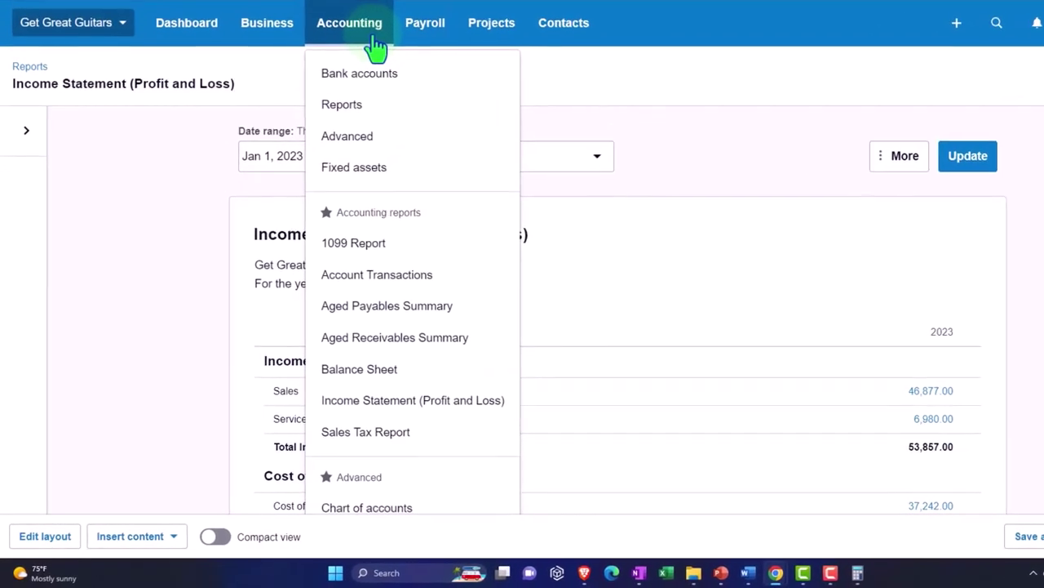
left_click(320, 147)
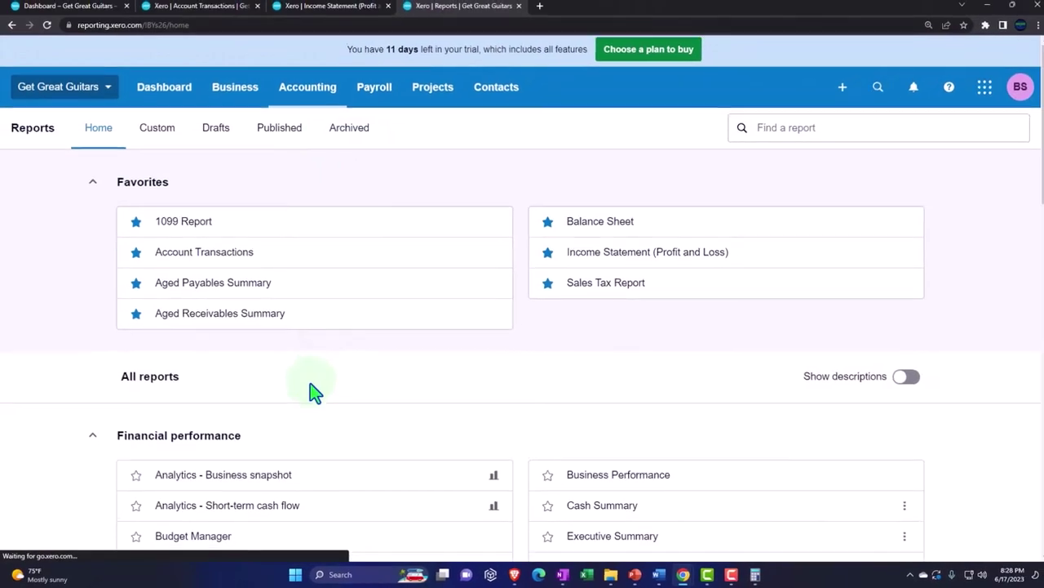
scroll(310, 383, "down", 8)
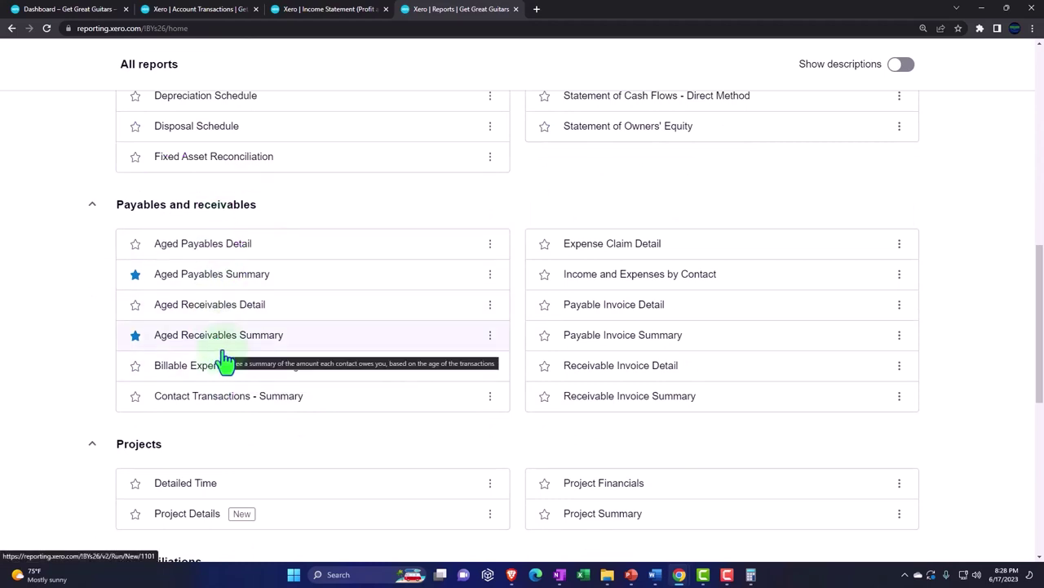
Step: Go back from the Accounts Receivable transactions to the December 31, 2023 Balance Sheet and view its Current Assets
left_click(204, 9)
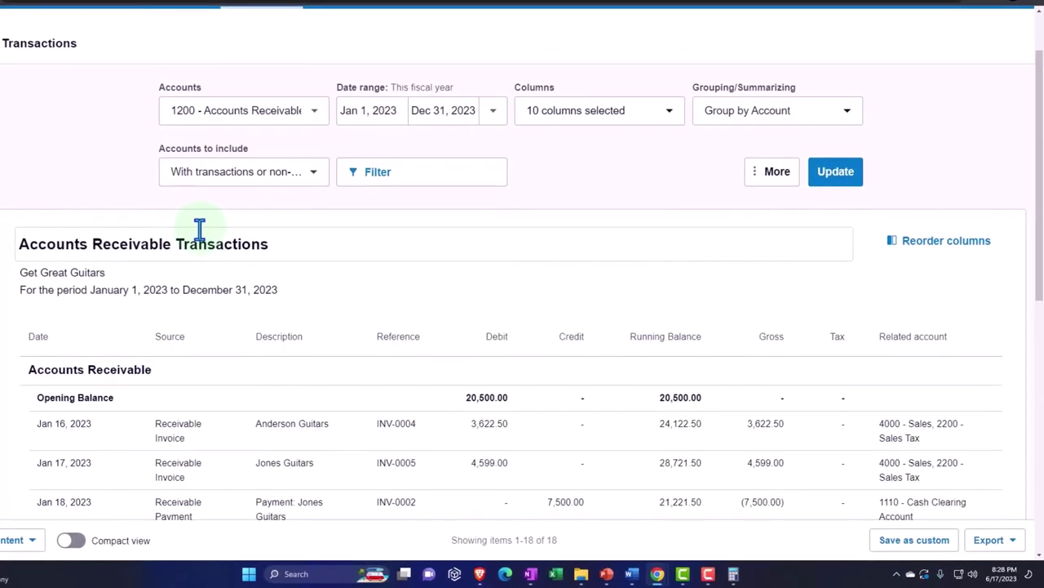
scroll(199, 228, "up", 2)
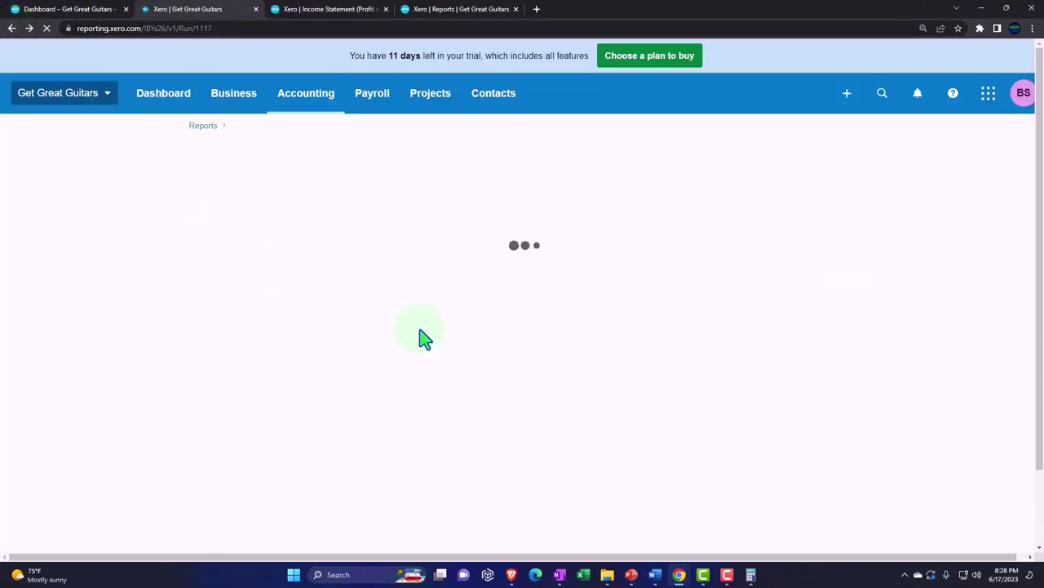
scroll(424, 338, "down", 1)
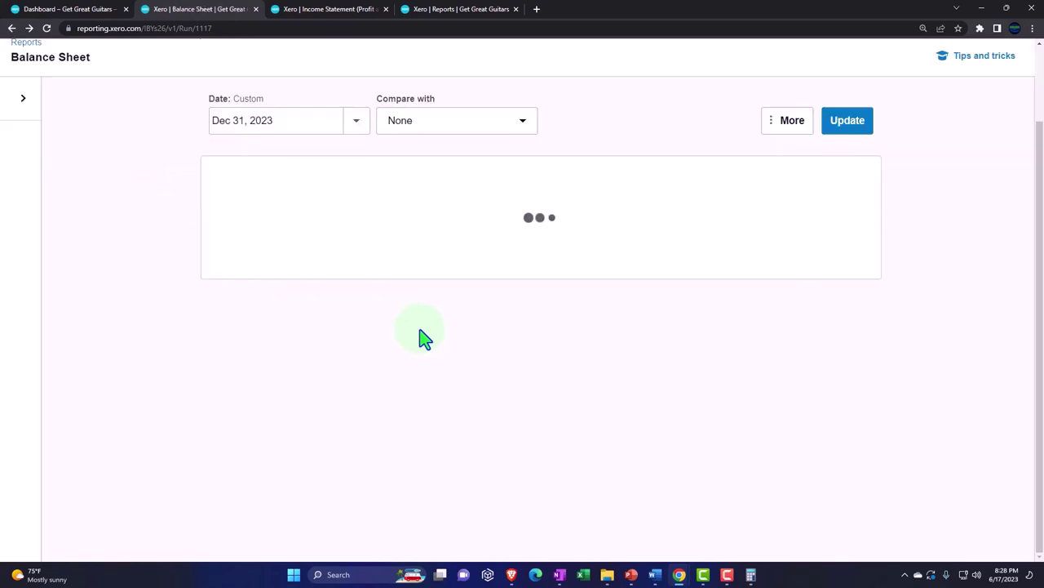
scroll(425, 339, "down", 1)
key("ctrl+plus")
key("ctrl+plus")
key("ctrl+plus")
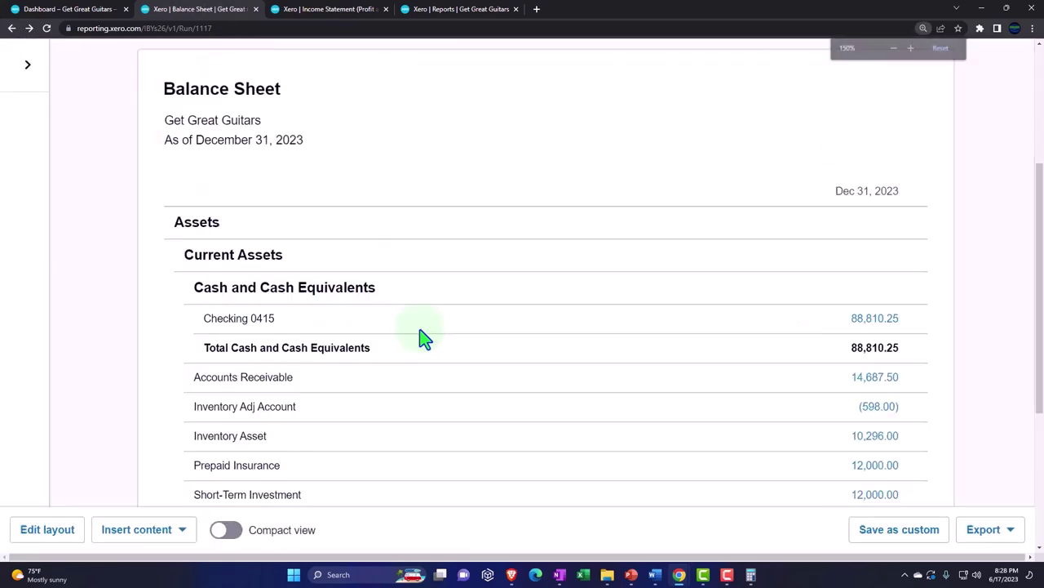
Step: Open the account transactions behind the Inventory Asset balance on the Balance Sheet, leaving the report without saving changes
scroll(425, 338, "down", 1)
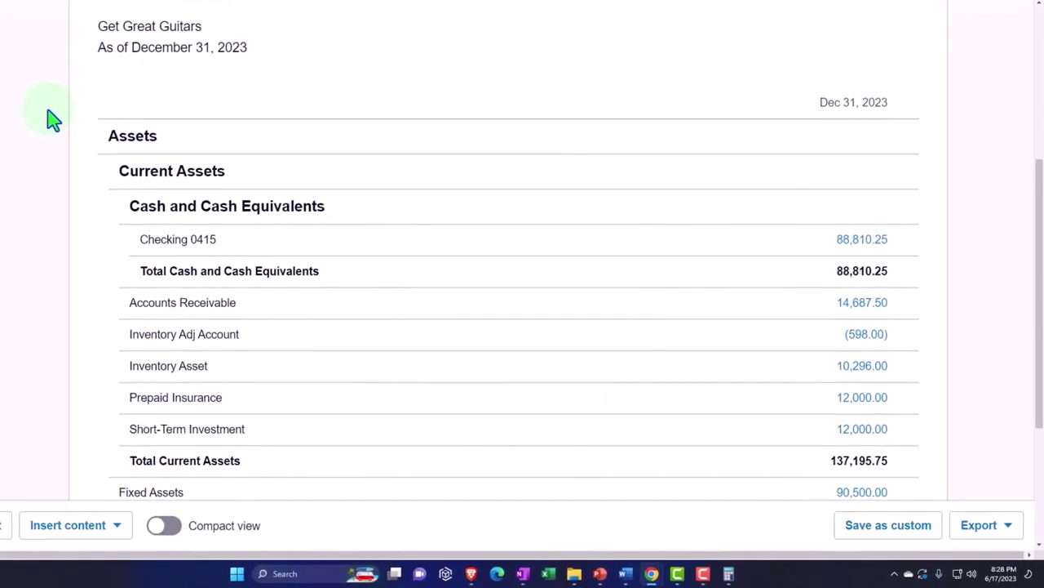
scroll(75, 130, "down", 2)
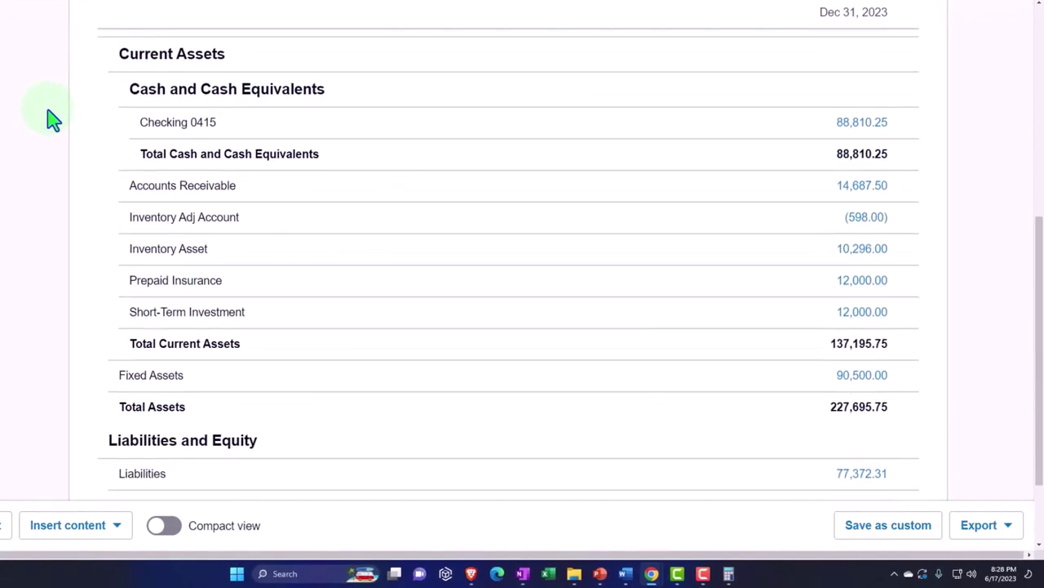
scroll(54, 119, "down", 1)
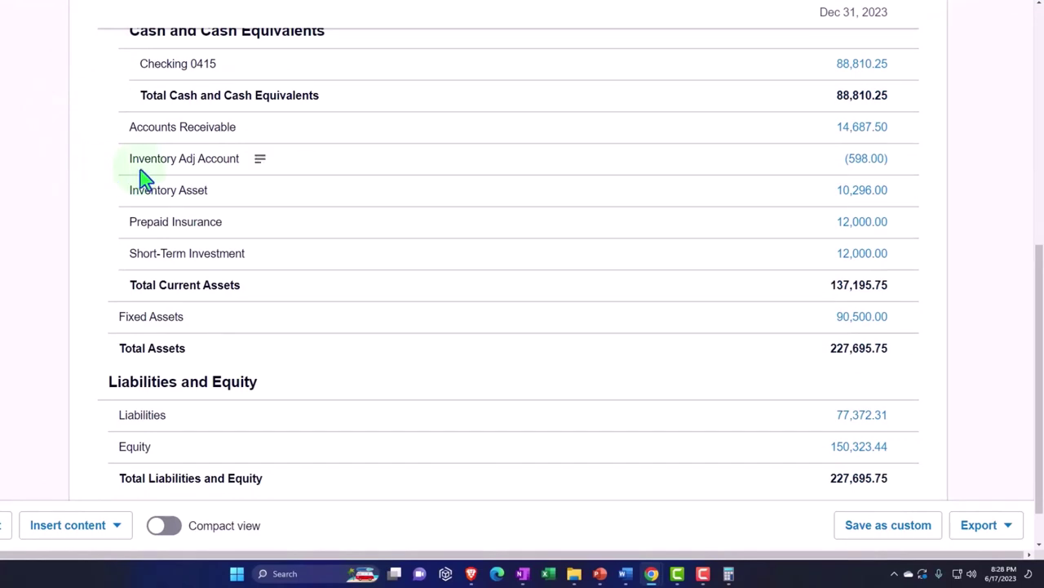
left_click(857, 197)
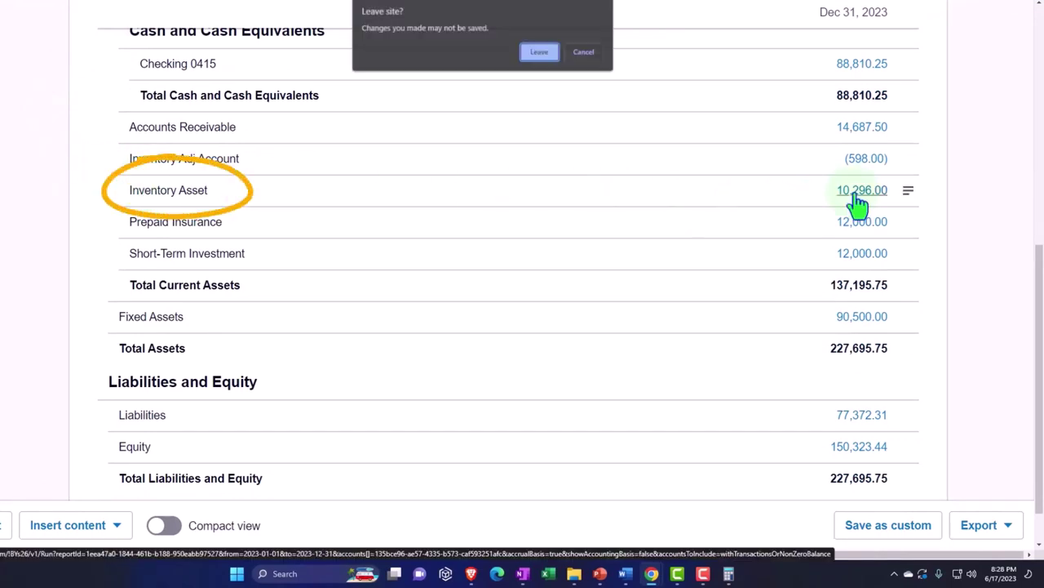
left_click(537, 54)
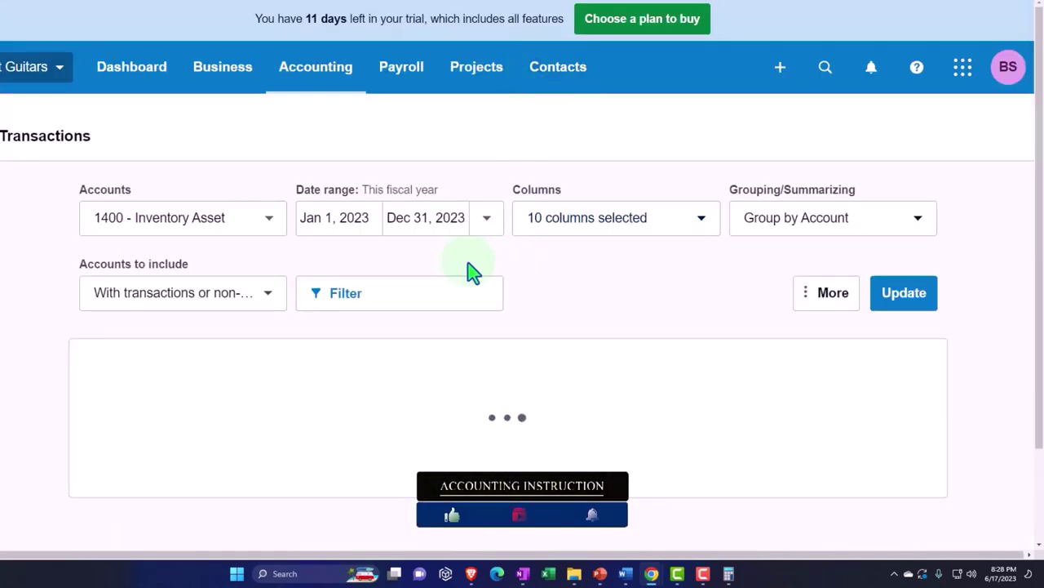
Step: Examine the 2023 Inventory Asset purchases and Cost of Goods Sold entries, and go back to the Balance Sheet
scroll(461, 269, "down", 1)
scroll(464, 272, "down", 4)
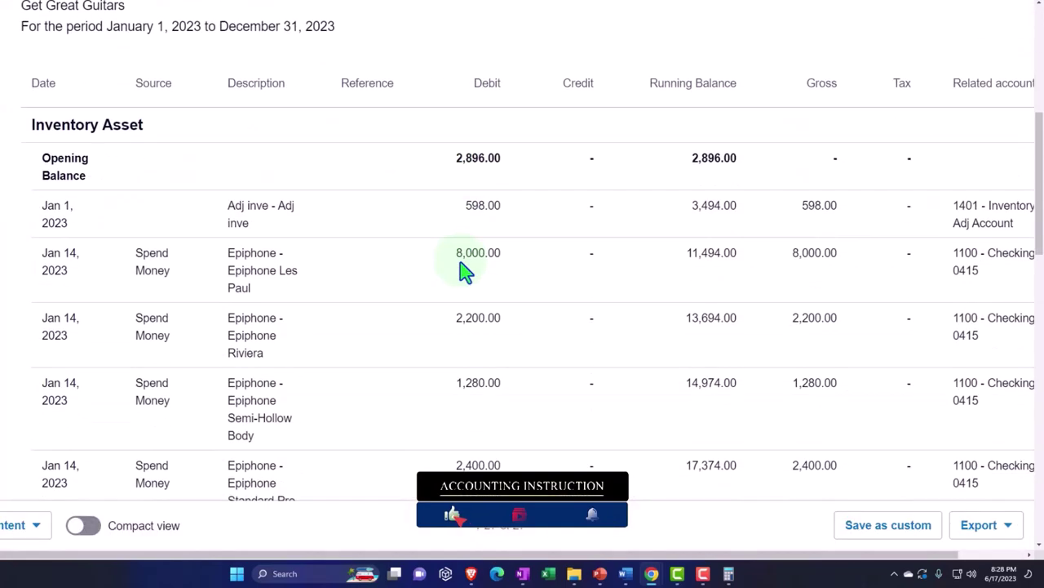
key("ctrl+minus")
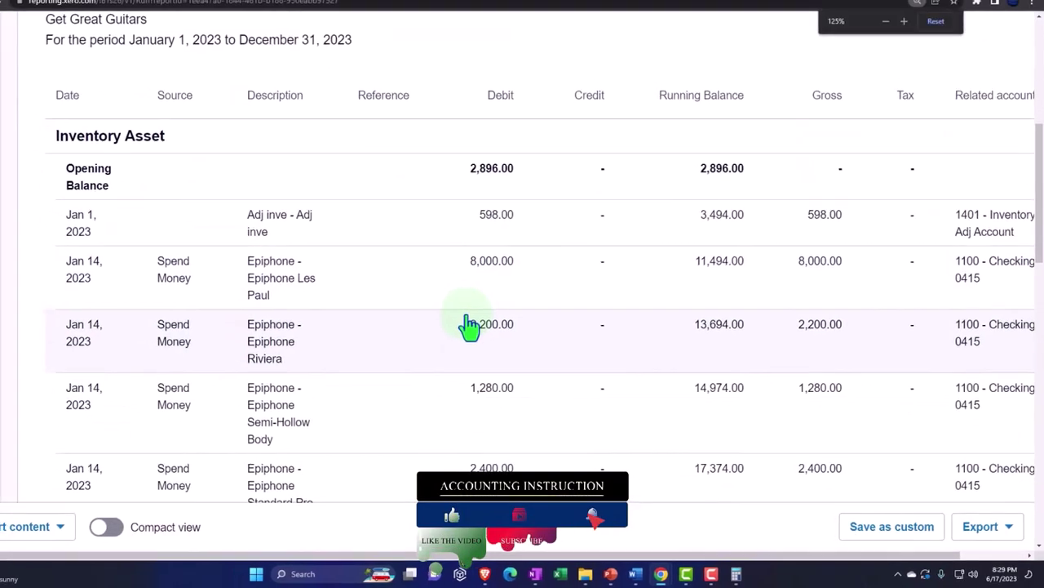
scroll(496, 337, "down", 1)
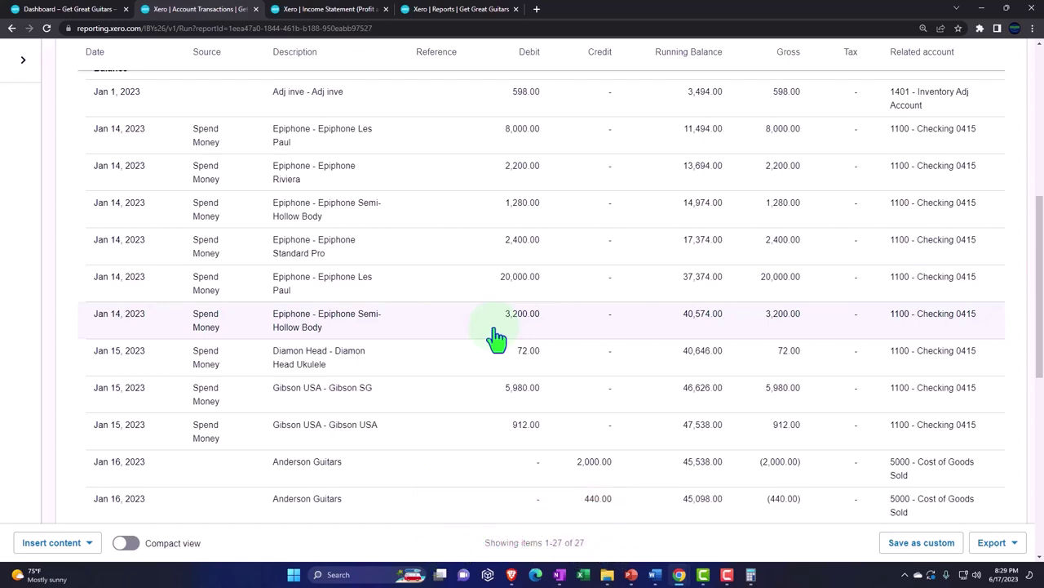
scroll(496, 337, "down", 1)
scroll(495, 337, "down", 2)
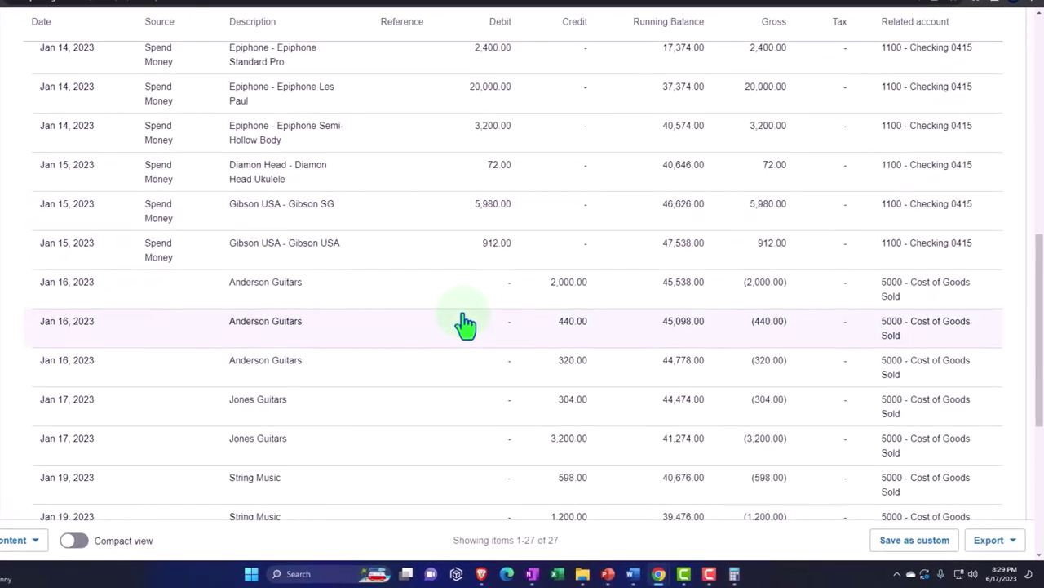
scroll(495, 337, "up", 4)
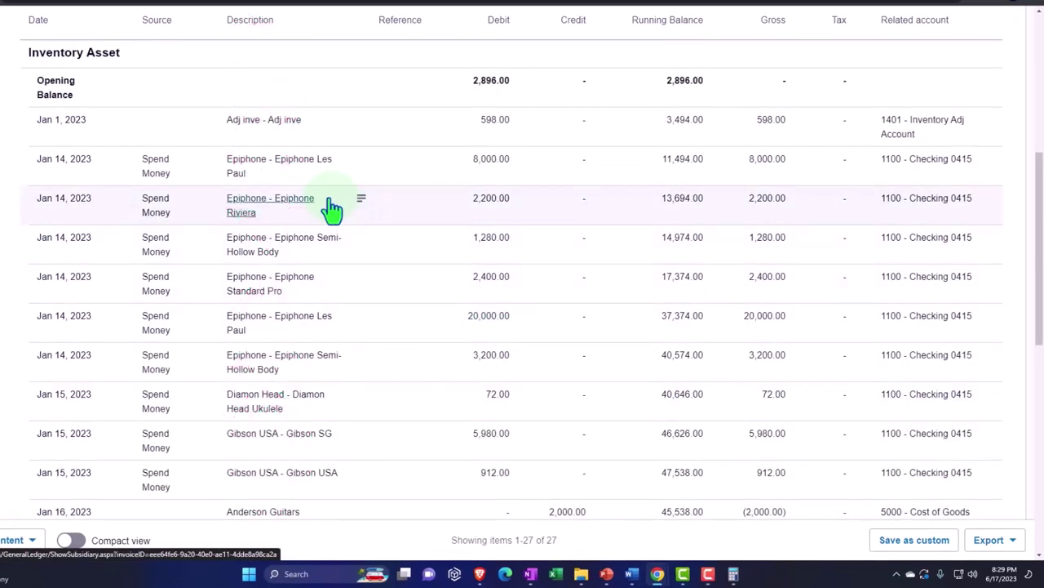
scroll(332, 209, "down", 1)
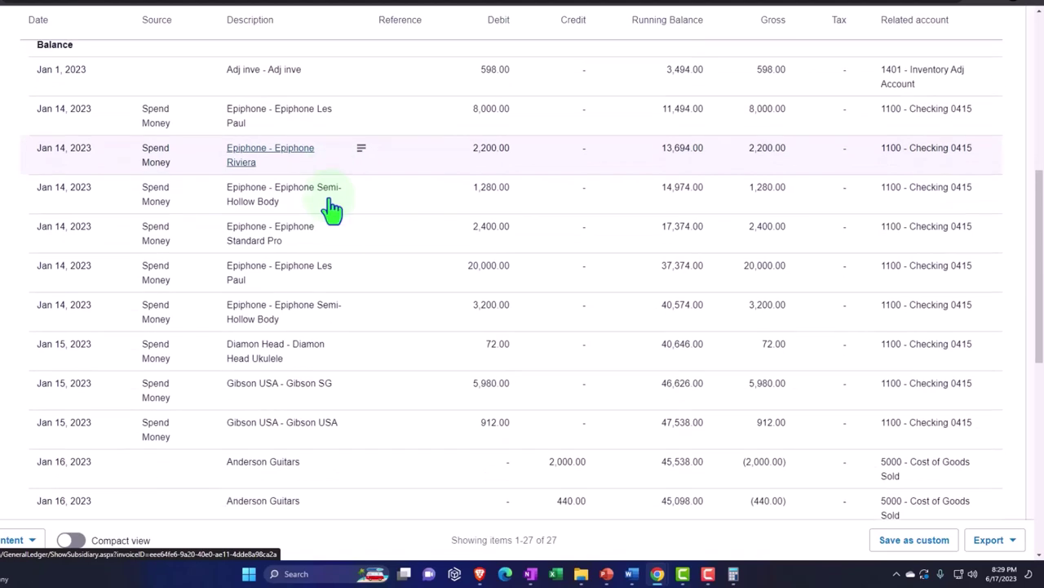
scroll(332, 209, "down", 4)
scroll(333, 209, "down", 3)
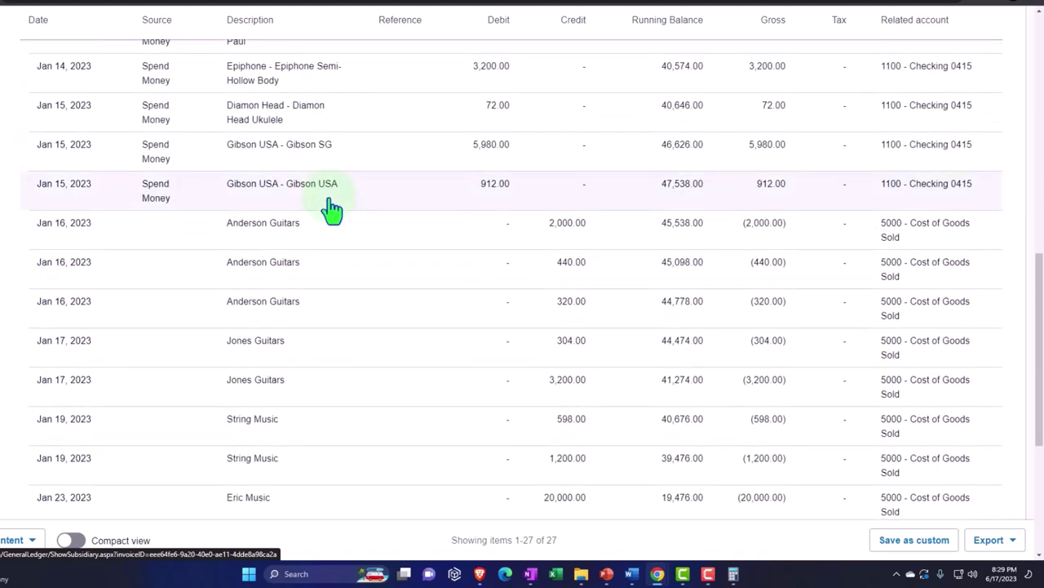
scroll(332, 209, "down", 3)
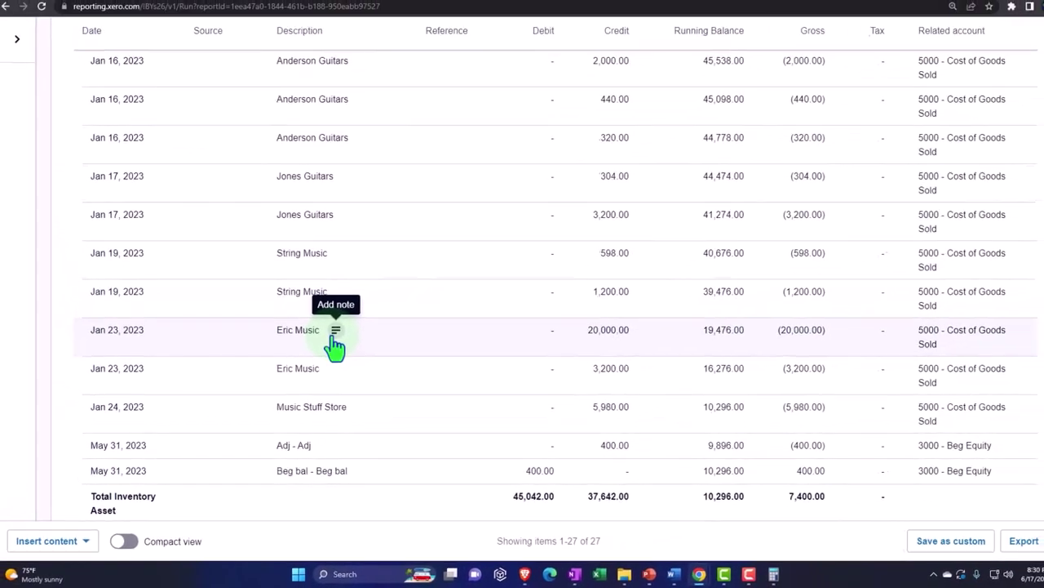
scroll(71, 374, "up", 3)
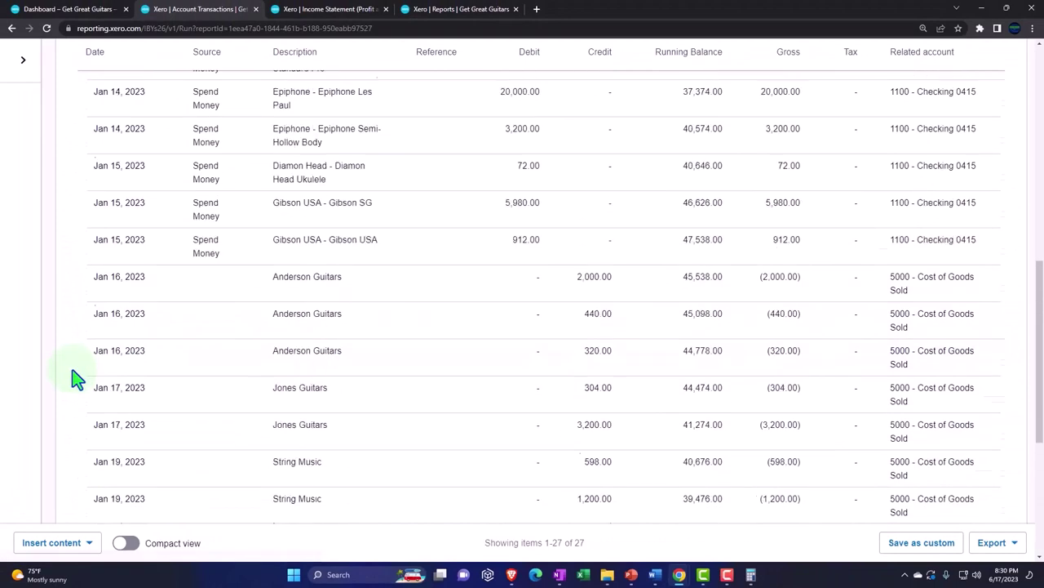
scroll(72, 374, "up", 10)
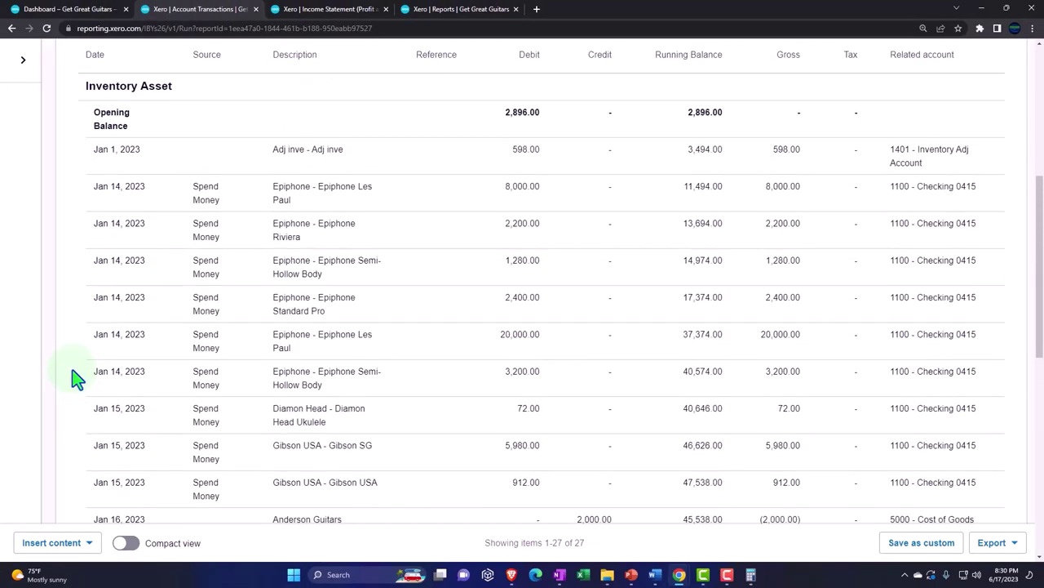
left_click(12, 29)
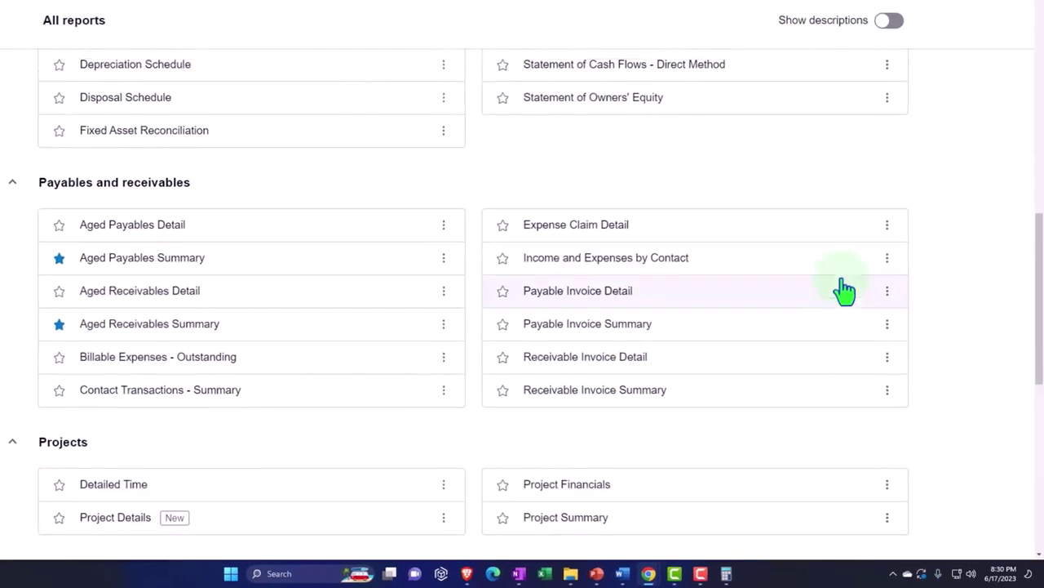
Step: On the Reports home page, search for reports matching "inven" and dismiss the suggestions without opening one
scroll(845, 289, "up", 15)
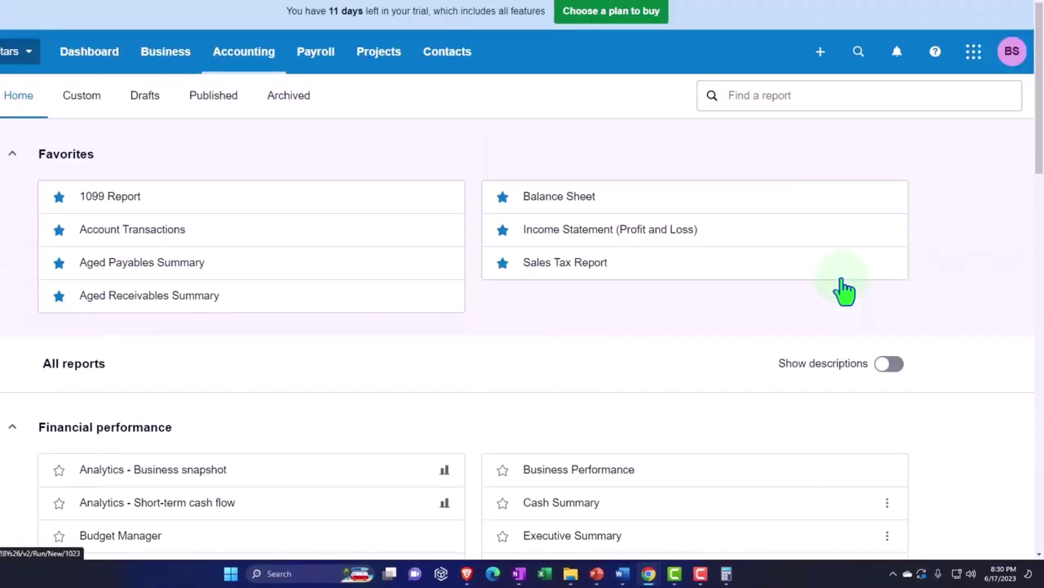
left_click(819, 95)
type("in")
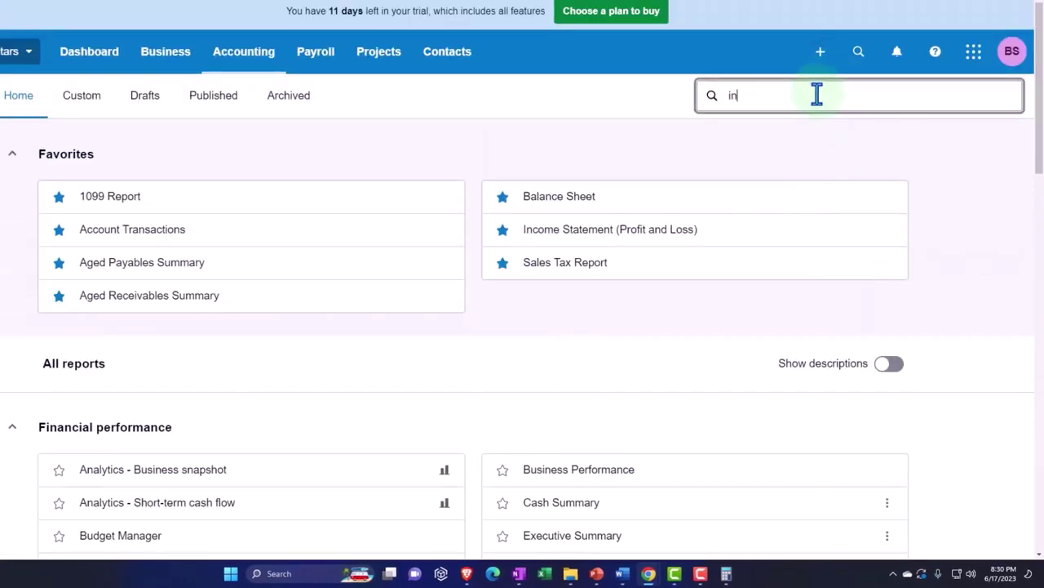
type("ven")
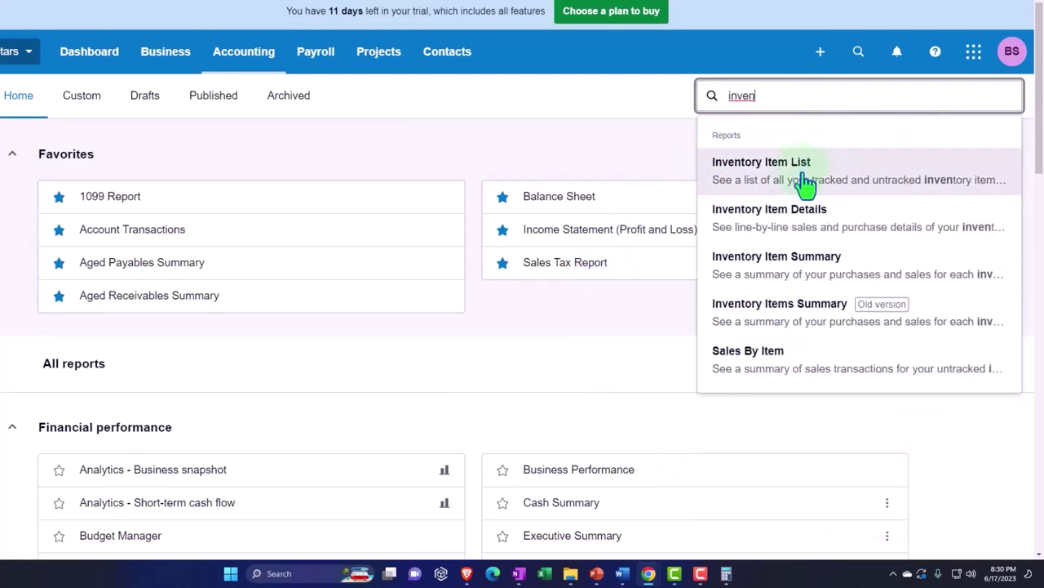
left_click(608, 143)
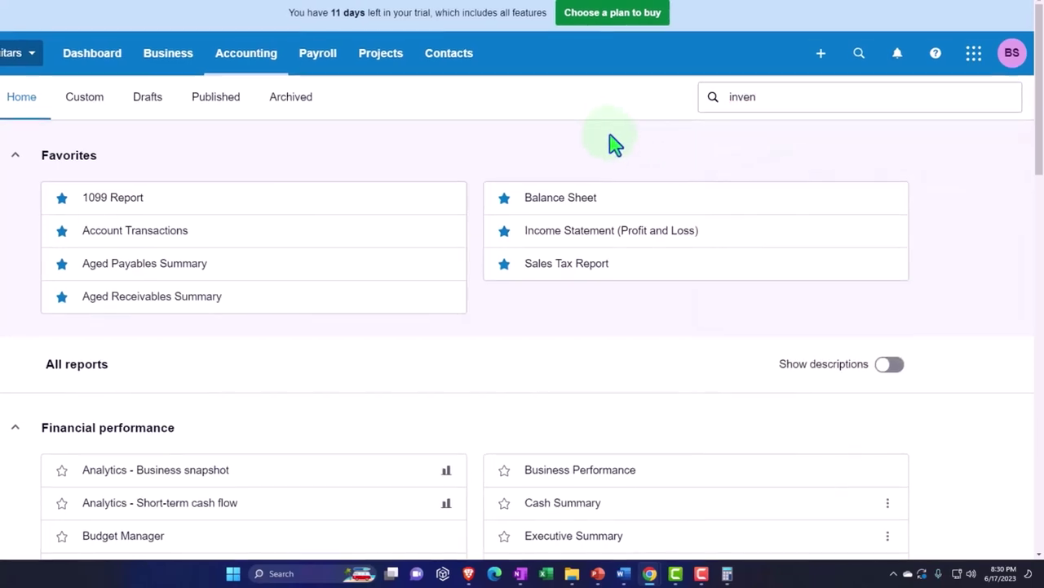
Step: Return to the Balance Sheet, enlarge it and review Prepaid Insurance, the other assets, and the Liabilities and Equity section
left_click(204, 9)
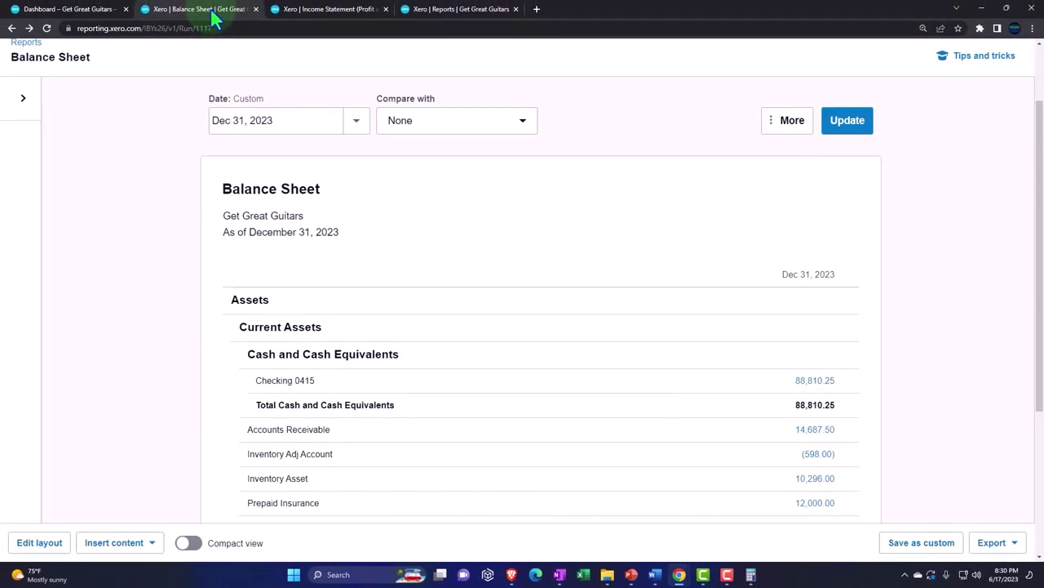
key("ctrl+plus")
scroll(341, 338, "down", 3)
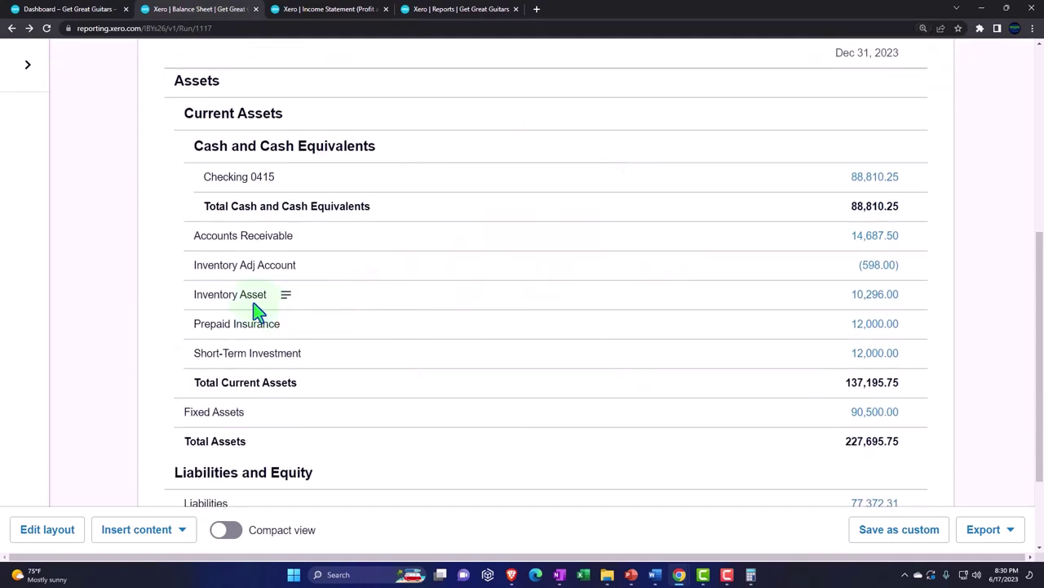
scroll(255, 310, "down", 1)
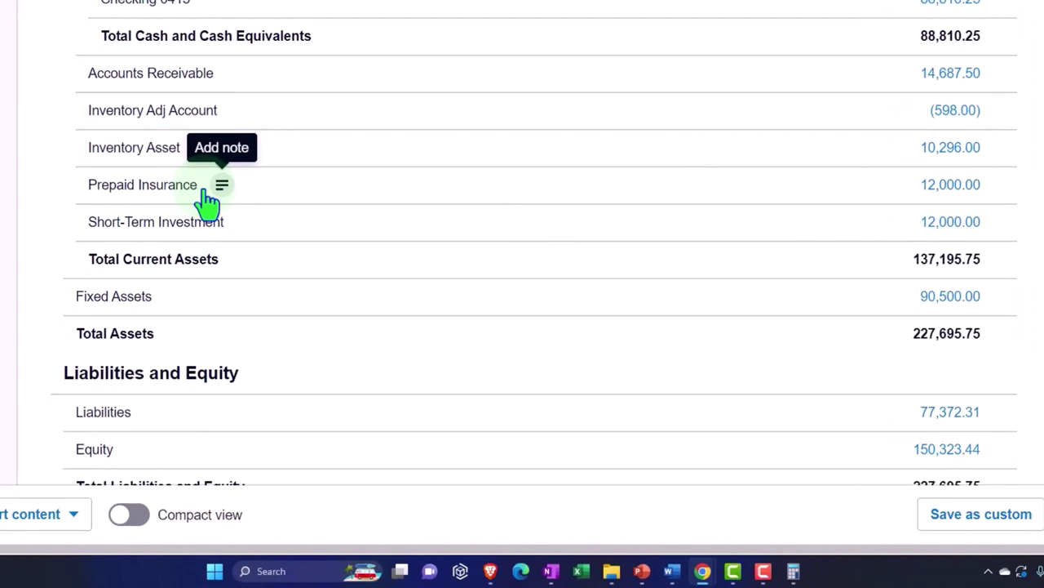
left_click(211, 194)
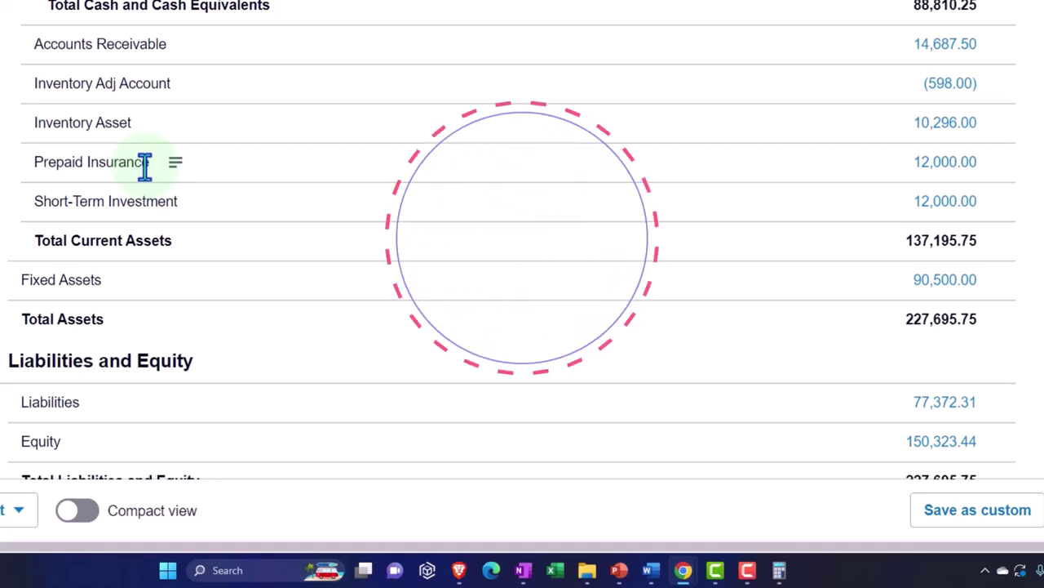
scroll(144, 166, "down", 2)
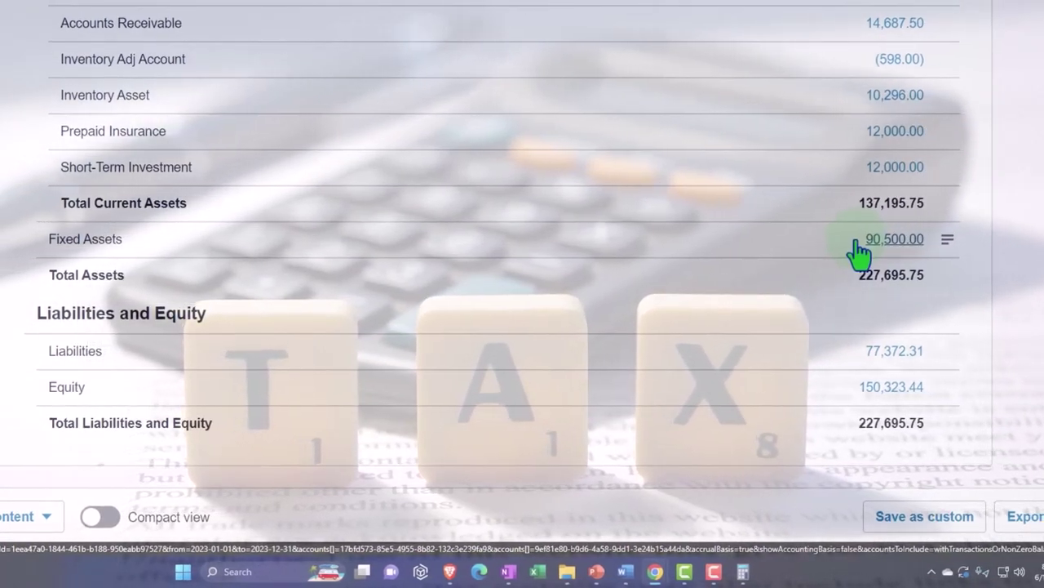
scroll(859, 255, "down", 1)
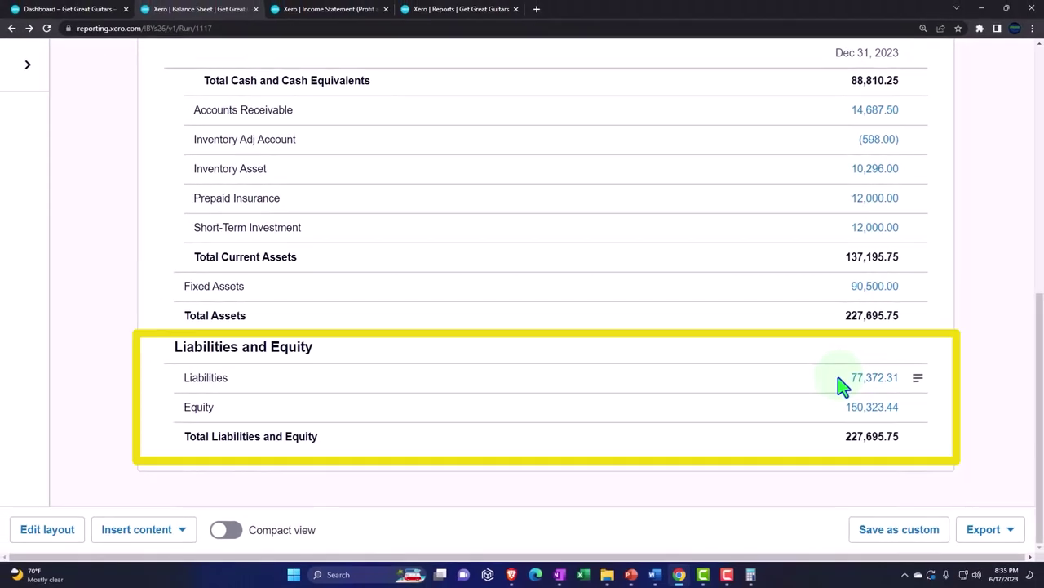
Step: Open the Balance Sheet's layout for editing and expand the Fixed Assets and Long Term Assets groups
scroll(421, 275, "up", 6)
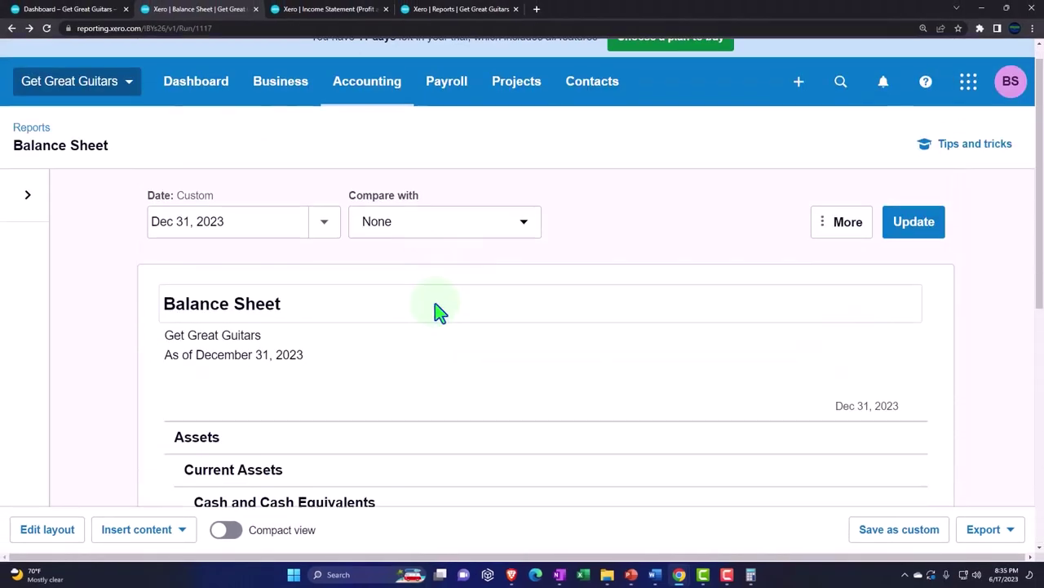
scroll(437, 310, "down", 8)
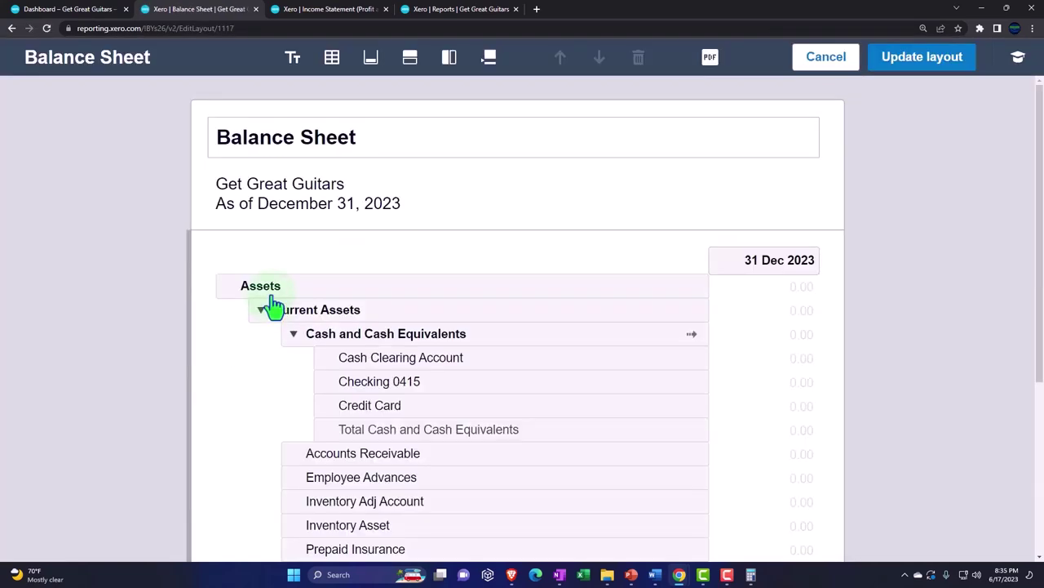
scroll(273, 306, "down", 2)
scroll(276, 308, "down", 2)
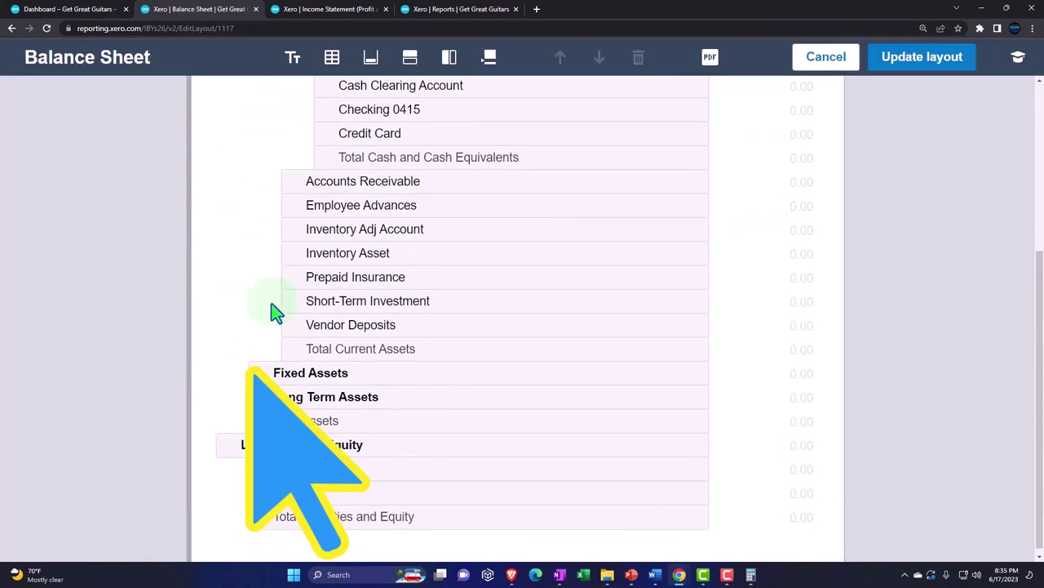
left_click(270, 372)
scroll(204, 351, "down", 2)
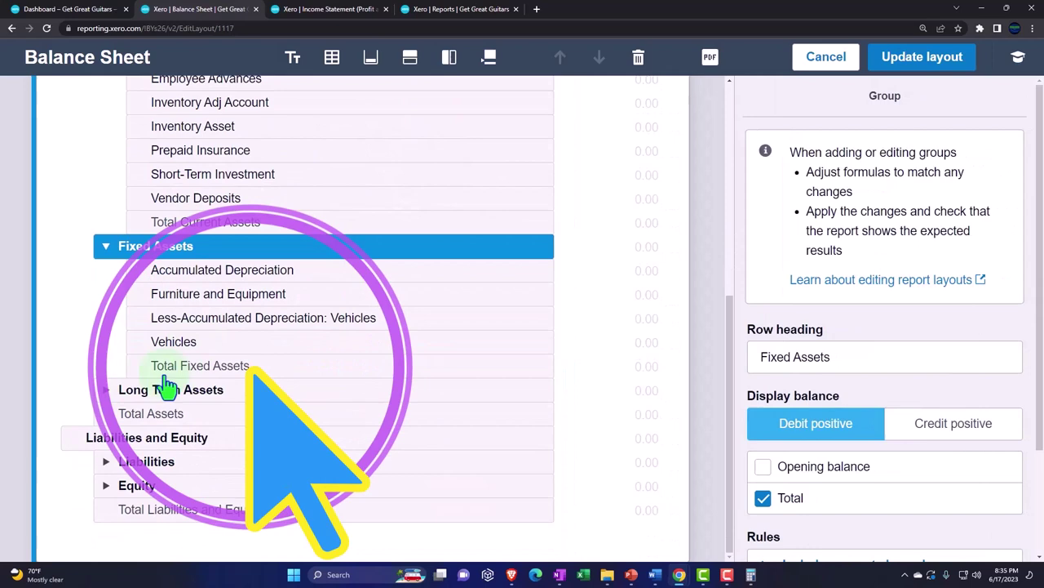
left_click(105, 390)
scroll(102, 383, "down", 1)
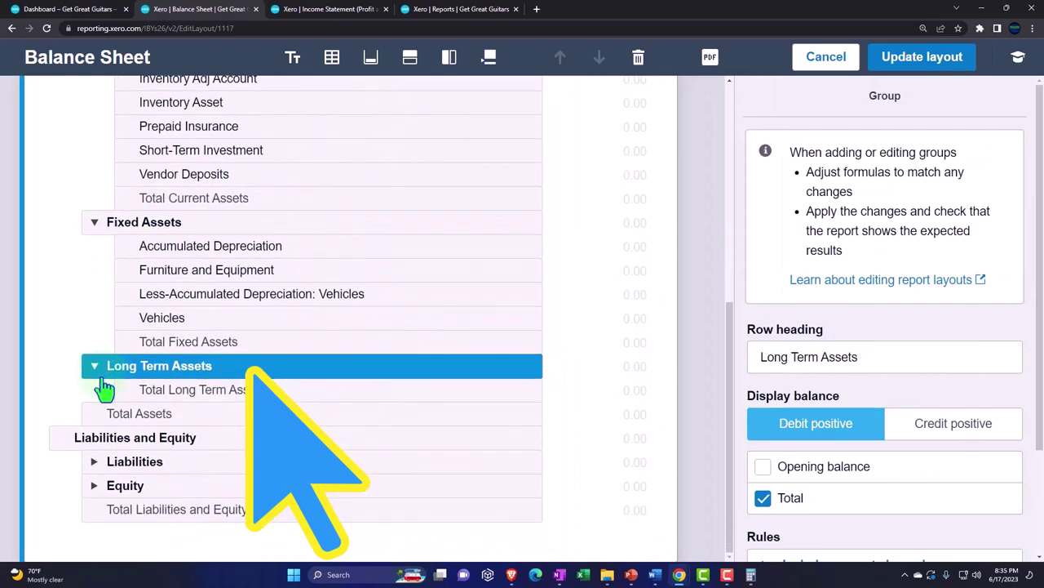
Step: Expand the Liabilities and Equity groups in the Balance Sheet layout
left_click(94, 467)
scroll(134, 342, "down", 4)
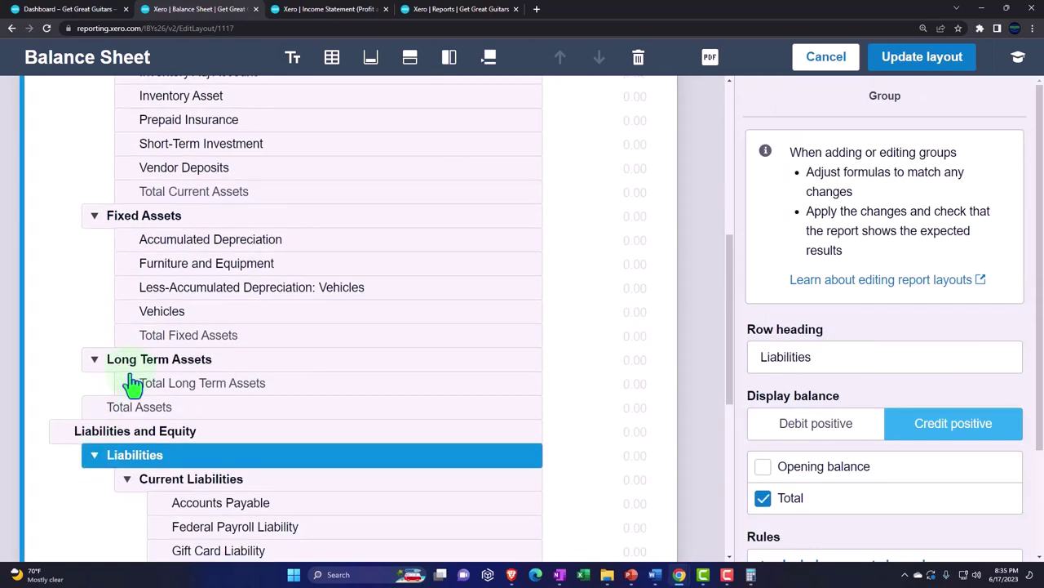
scroll(130, 303, "down", 1)
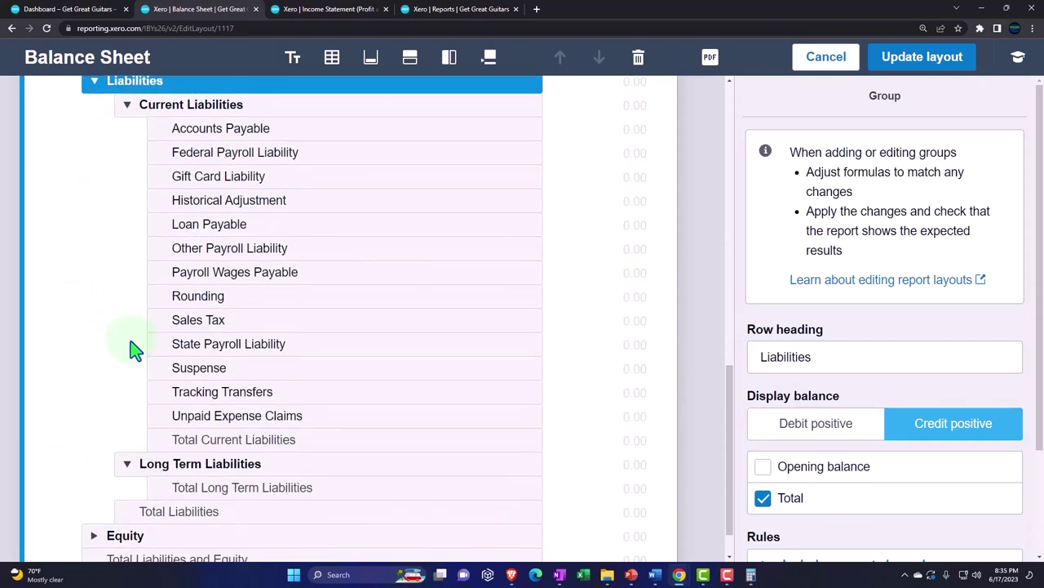
scroll(110, 408, "down", 1)
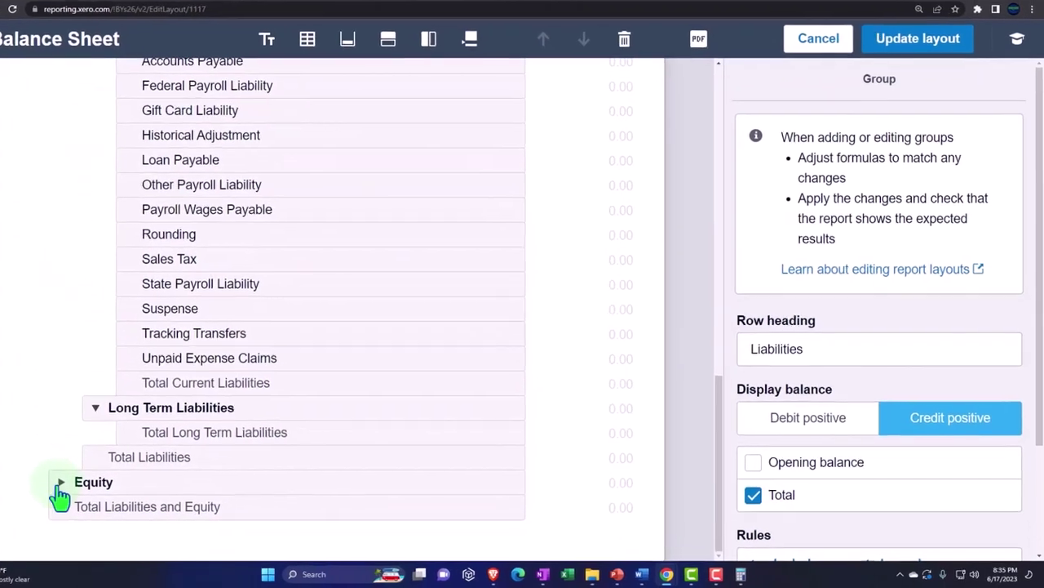
left_click(59, 483)
scroll(63, 445, "down", 3)
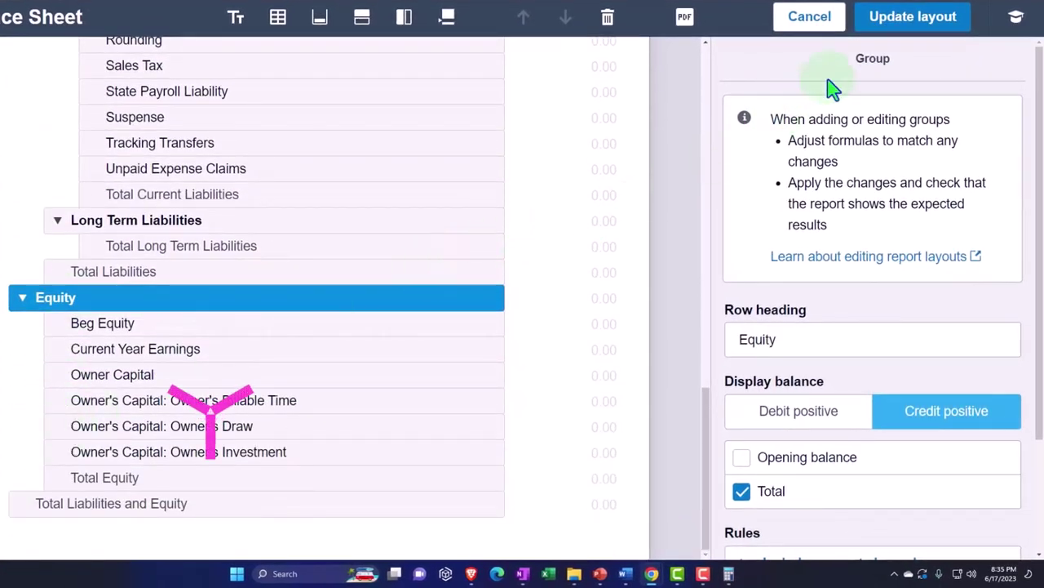
Step: Apply the expanded layout to the Balance Sheet and review its Current Assets, Fixed Assets and Current Liabilities sections
left_click(906, 20)
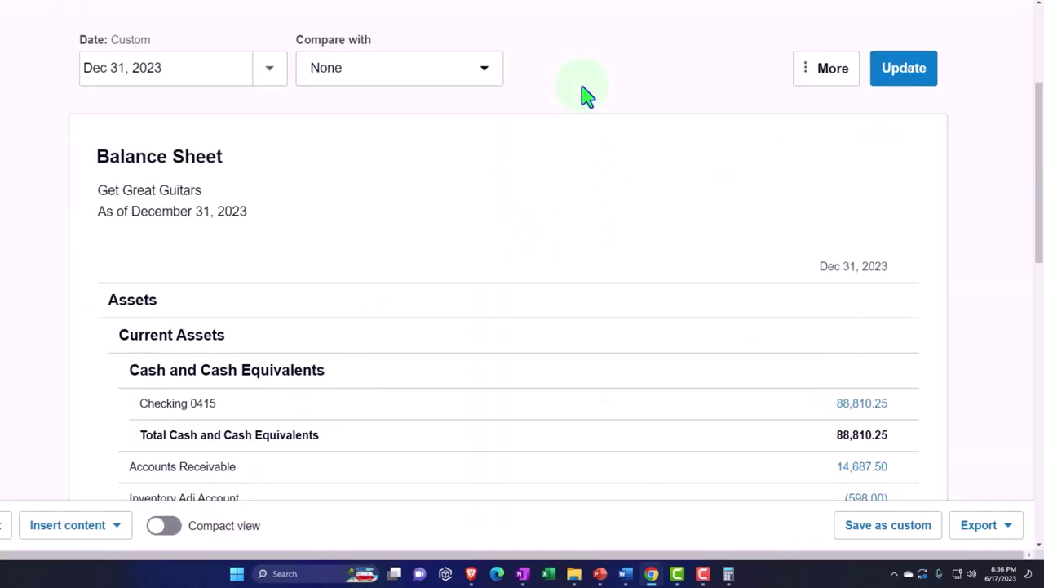
scroll(579, 92, "down", 5)
scroll(62, 282, "down", 5)
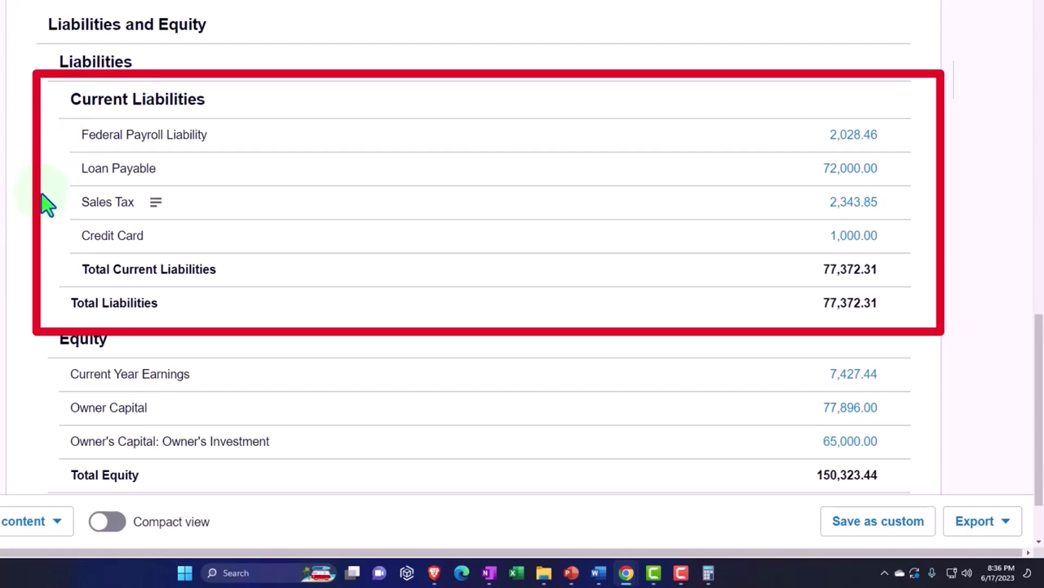
scroll(45, 210, "up", 10)
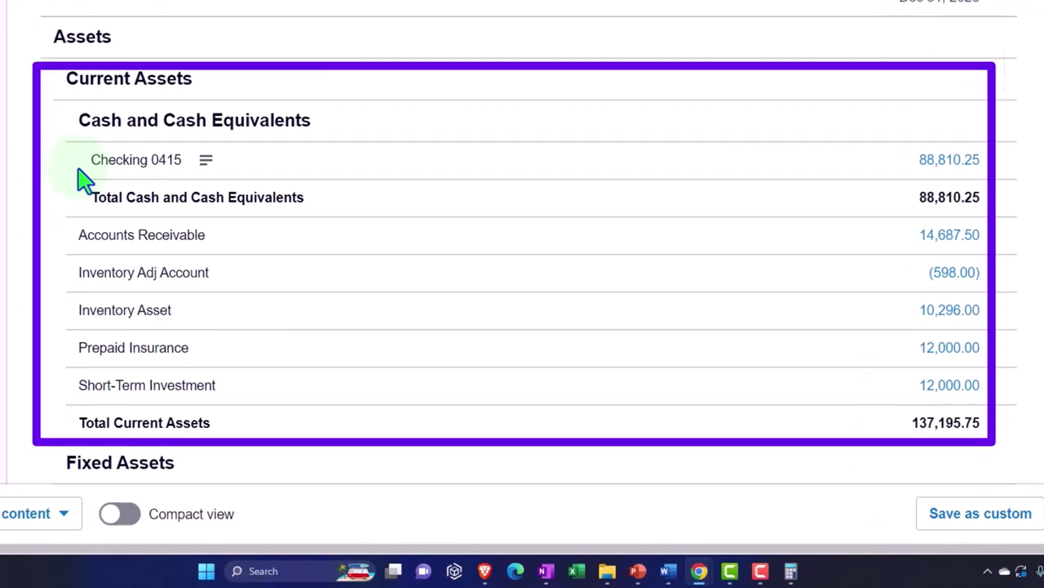
scroll(81, 180, "down", 4)
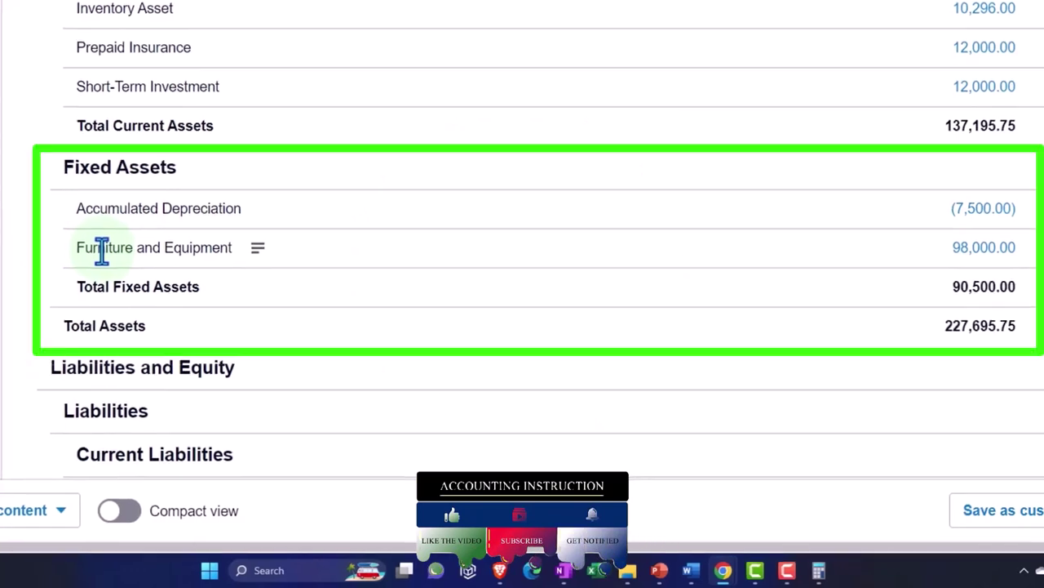
scroll(106, 253, "up", 2)
scroll(73, 212, "up", 2)
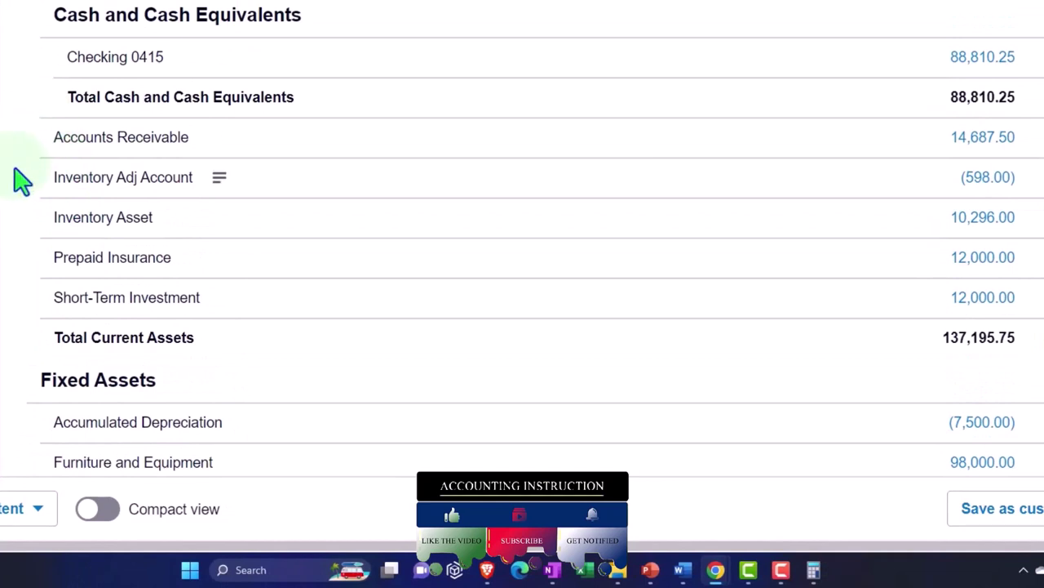
scroll(22, 181, "down", 6)
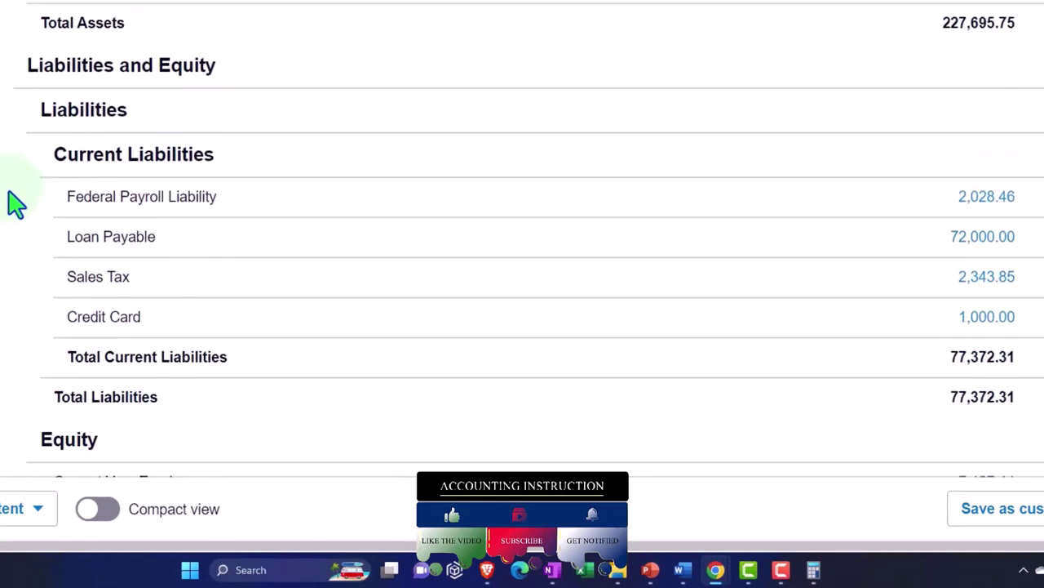
Step: Examine the Loan Payable, Sales Tax and Credit Card lines under Current Liabilities, and the Equity section of the Balance Sheet
scroll(16, 204, "down", 1)
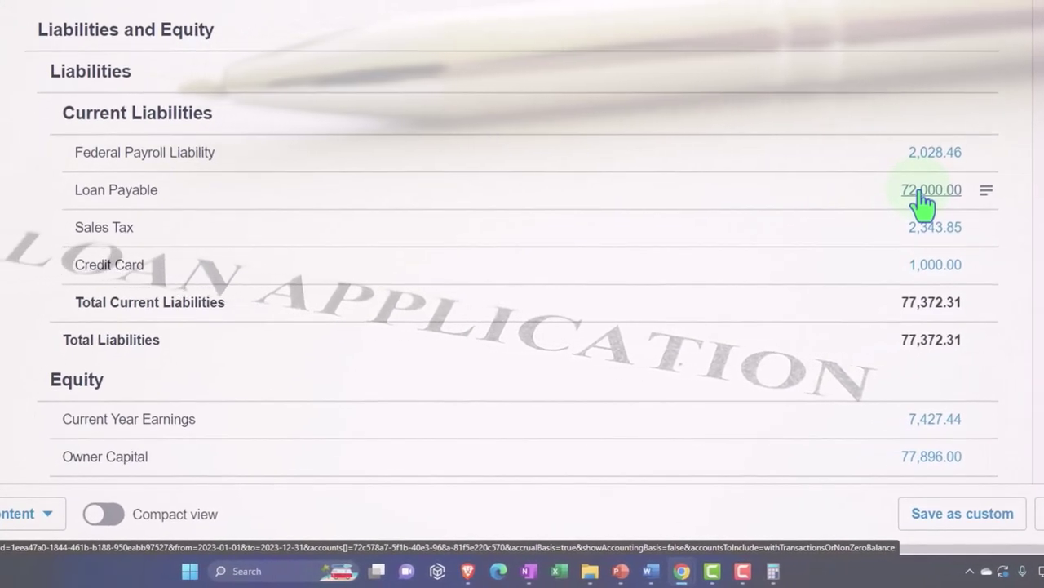
scroll(921, 204, "down", 1)
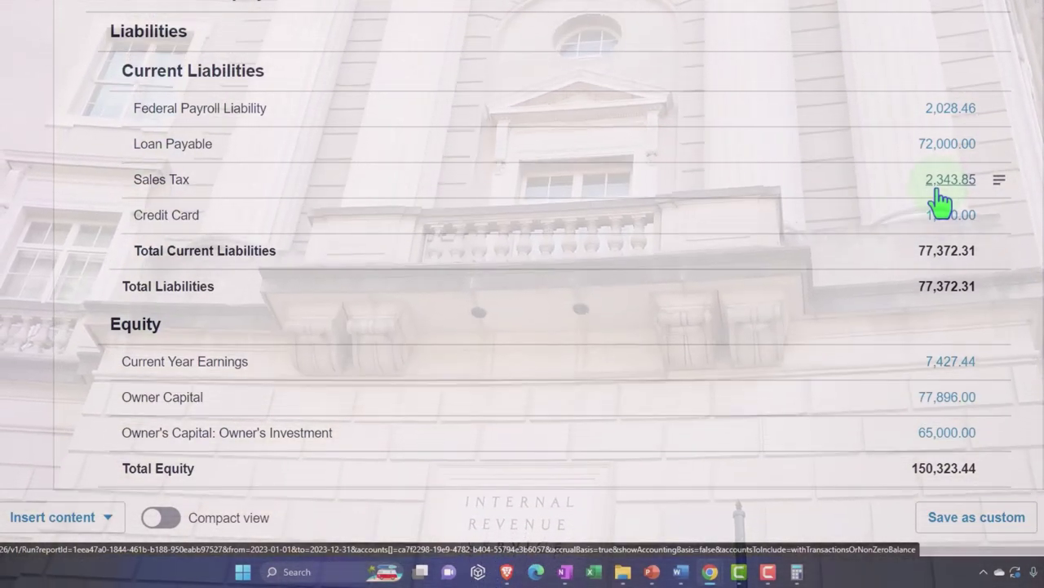
scroll(940, 200, "down", 1)
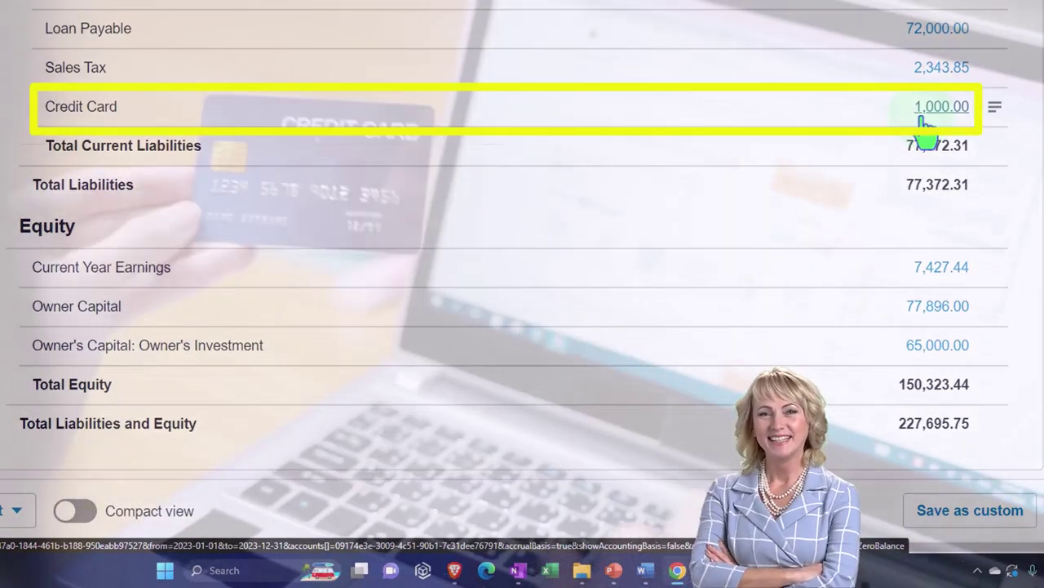
scroll(927, 122, "up", 5)
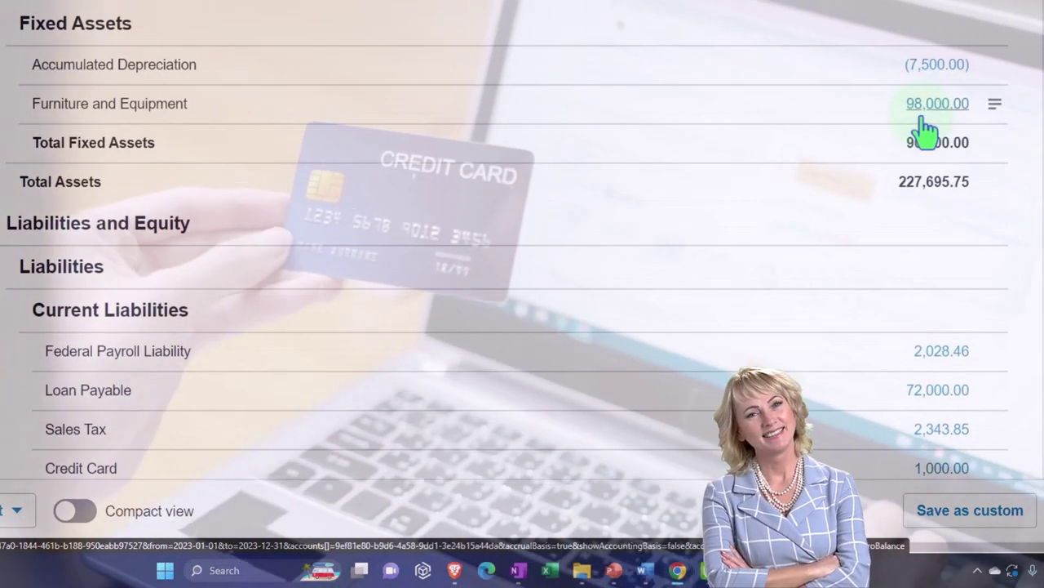
scroll(925, 129, "up", 3)
scroll(928, 56, "down", 6)
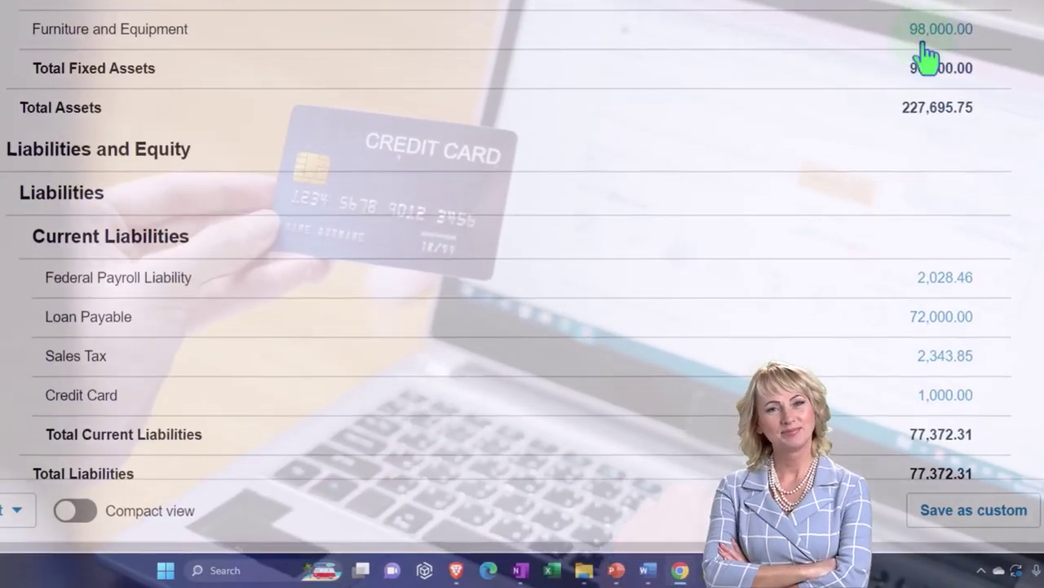
scroll(917, 105, "down", 1)
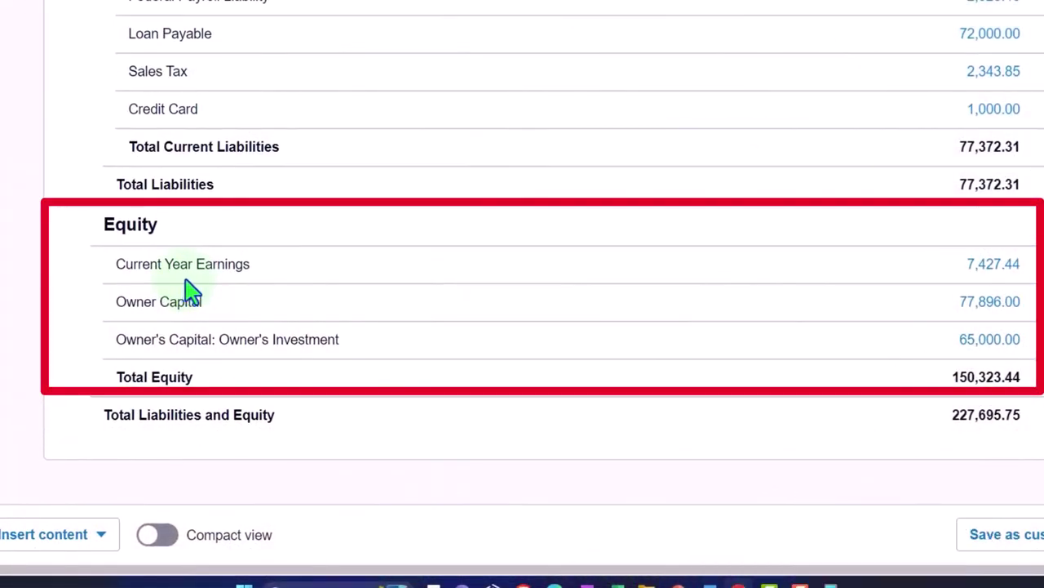
Step: Compare Current Year Earnings with Net Income on the Income Statement and return to the Balance Sheet
left_click(977, 275)
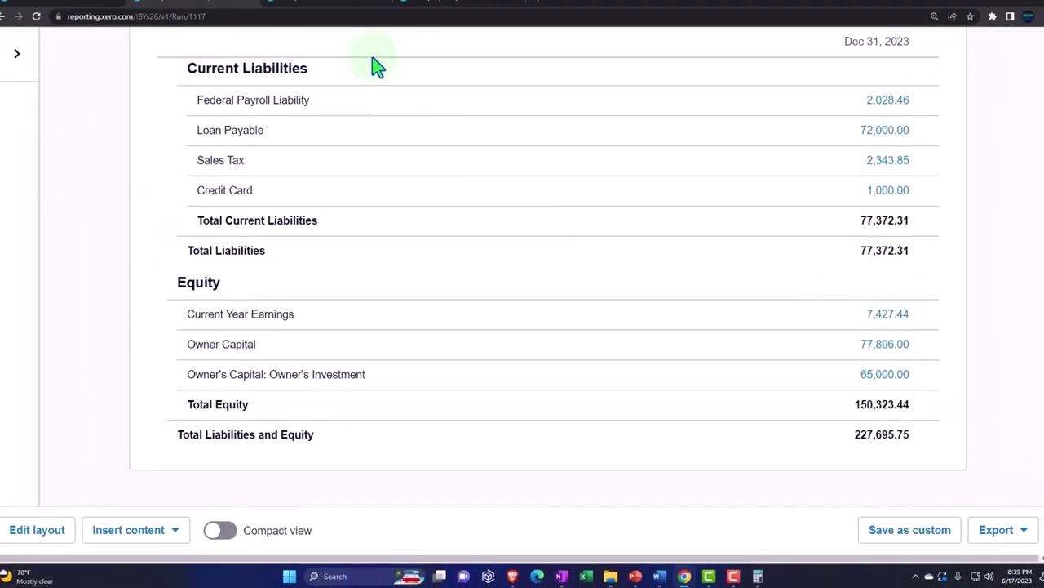
left_click(333, 4)
scroll(454, 262, "down", 2)
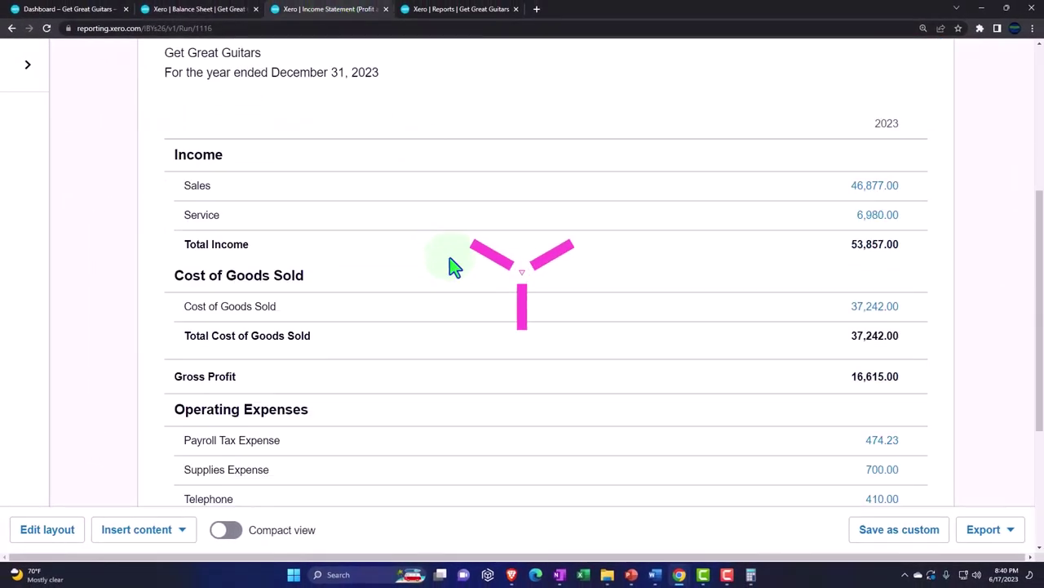
scroll(454, 269, "down", 3)
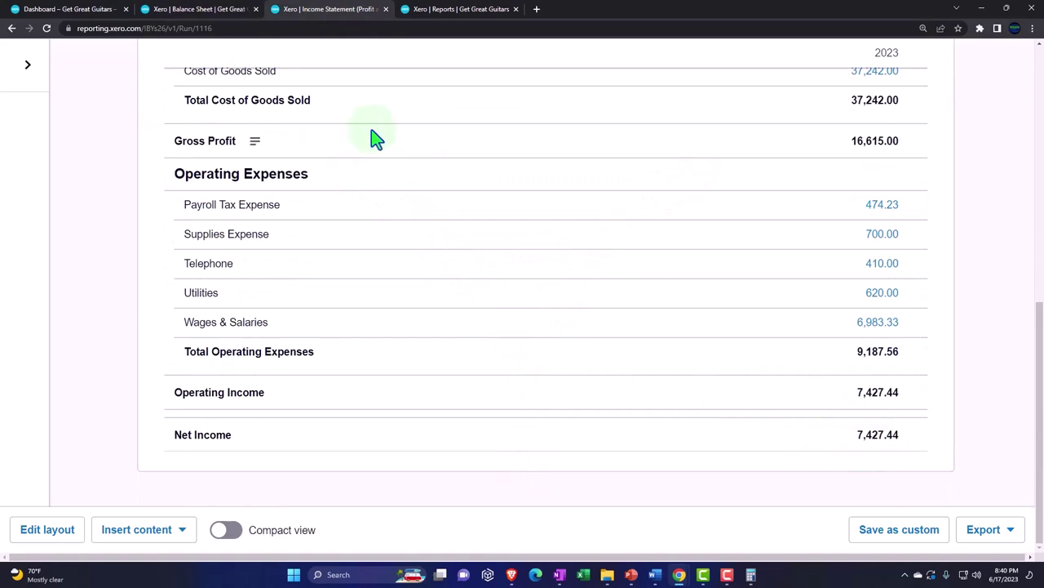
left_click(207, 11)
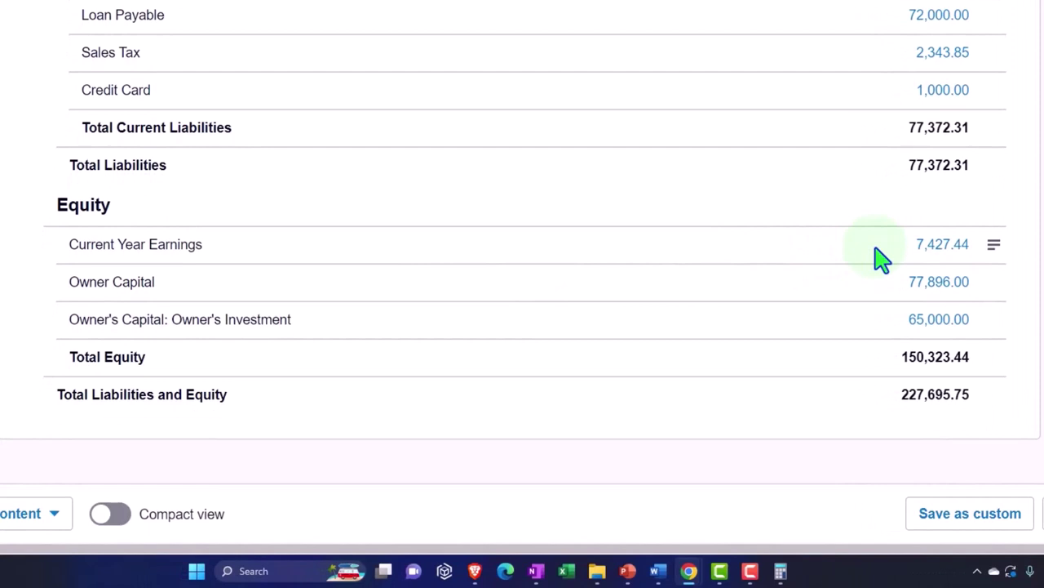
Step: Check the Income Statement's date range against Current Year Earnings and go back to the Balance Sheet
left_click(927, 265)
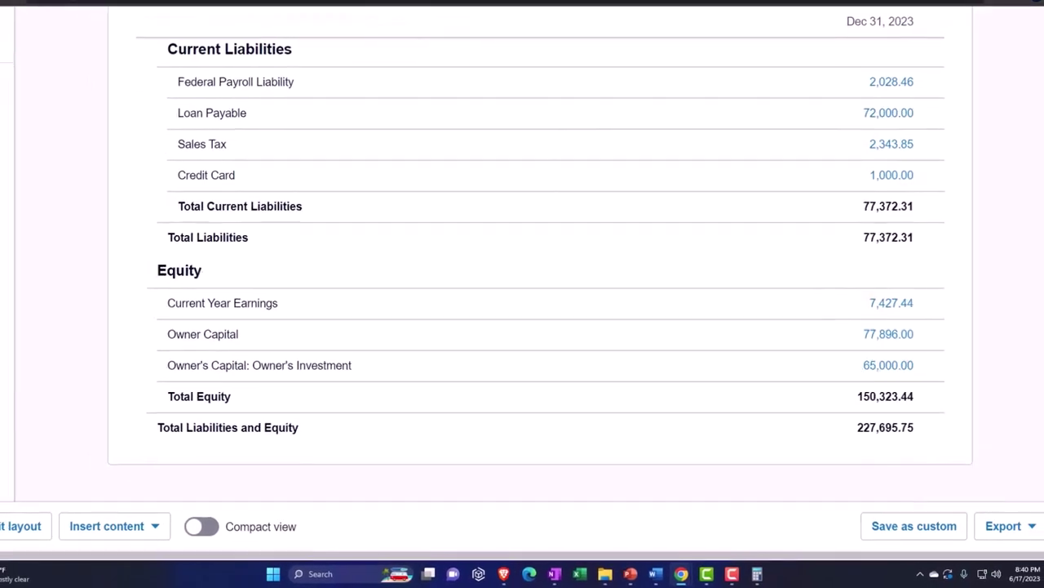
scroll(413, 282, "up", 5)
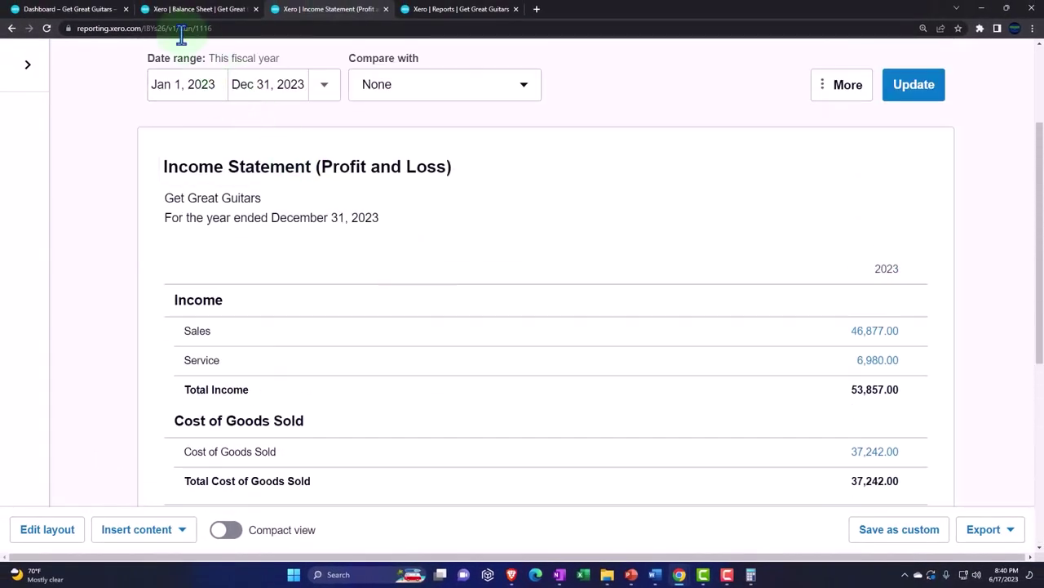
left_click(196, 10)
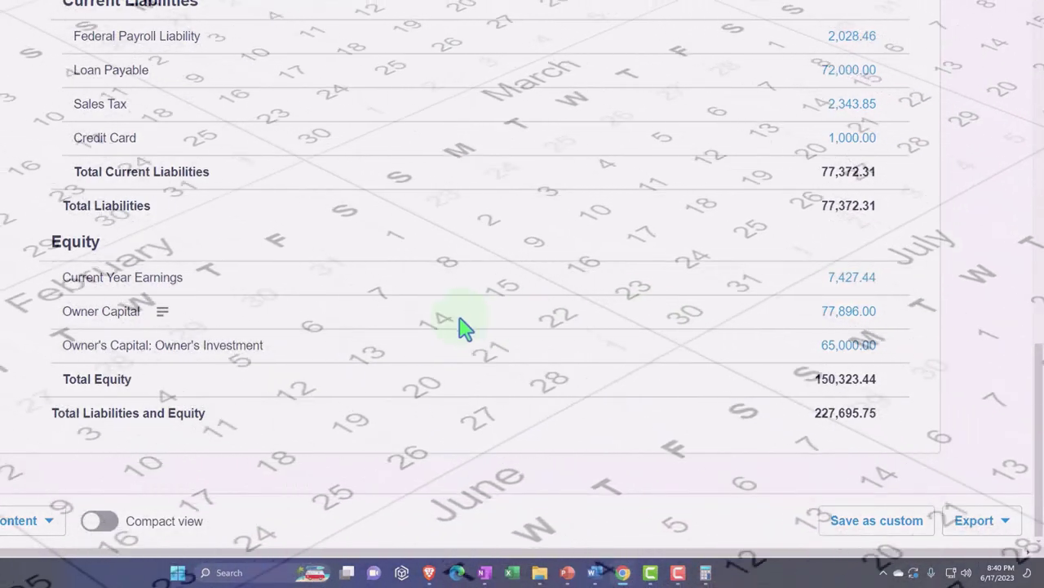
scroll(460, 327, "up", 10)
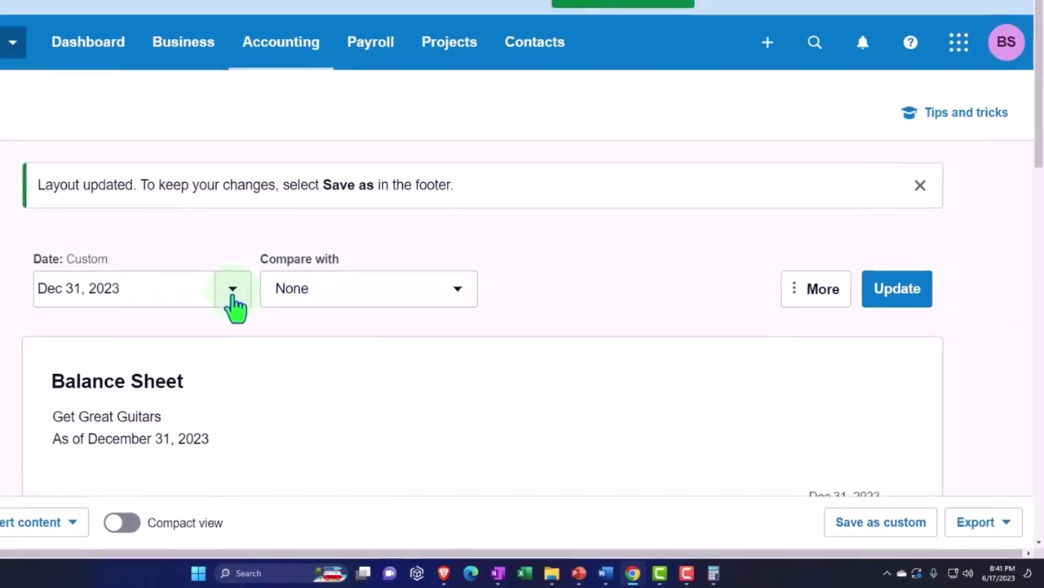
left_click(215, 265)
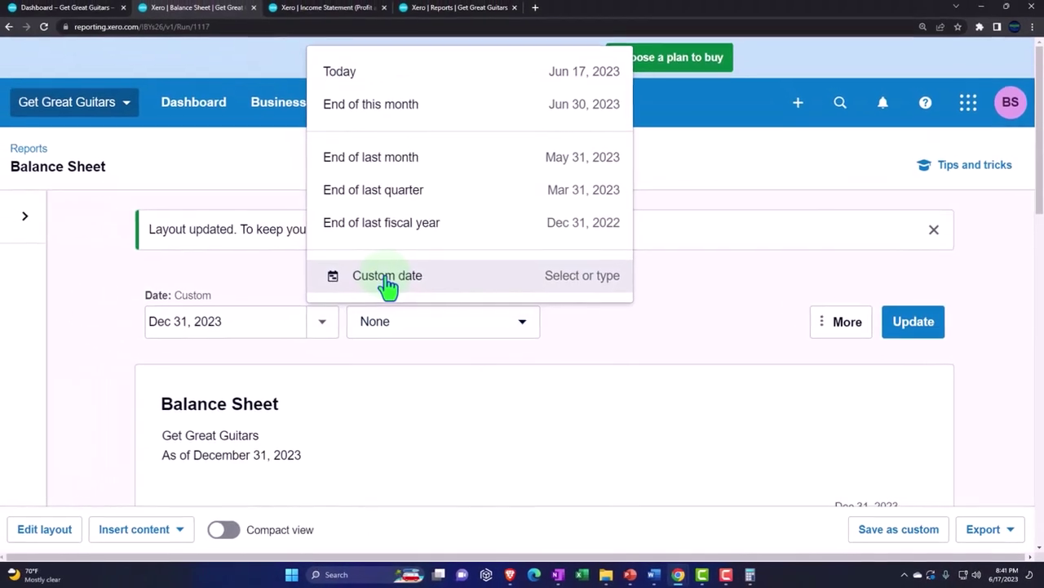
left_click(387, 276)
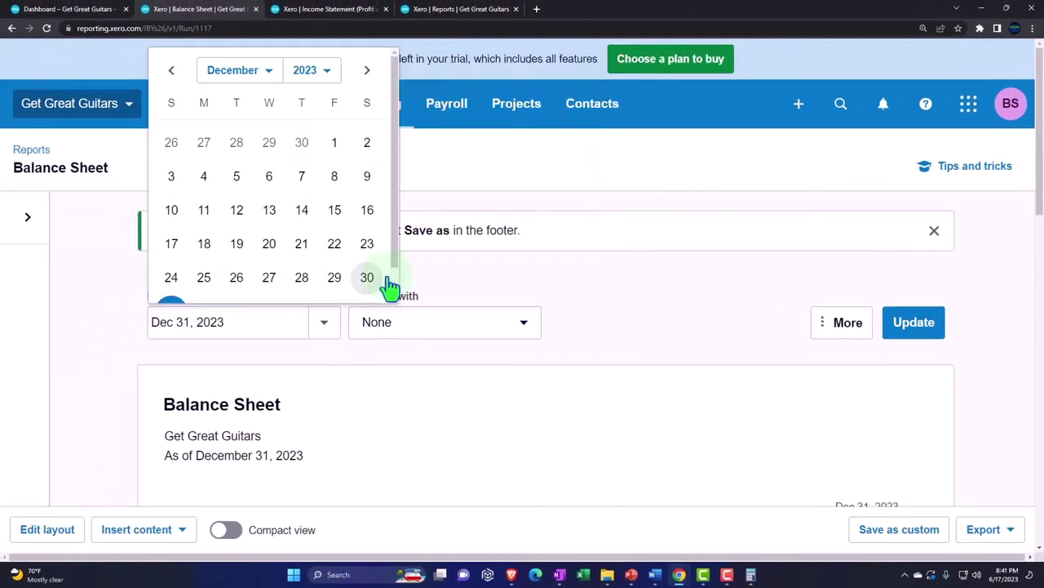
left_click(325, 70)
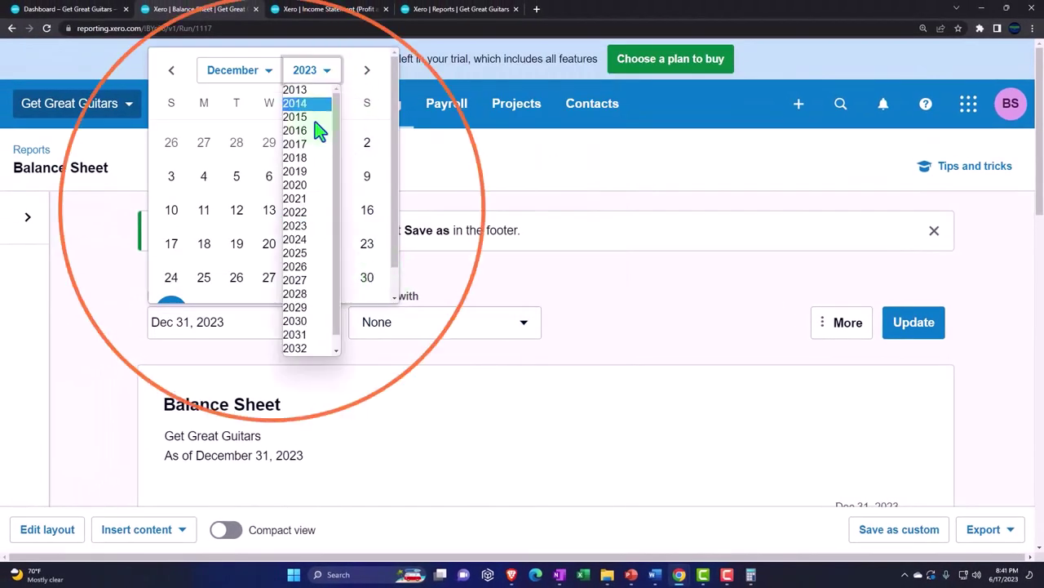
left_click(295, 239)
left_click(912, 325)
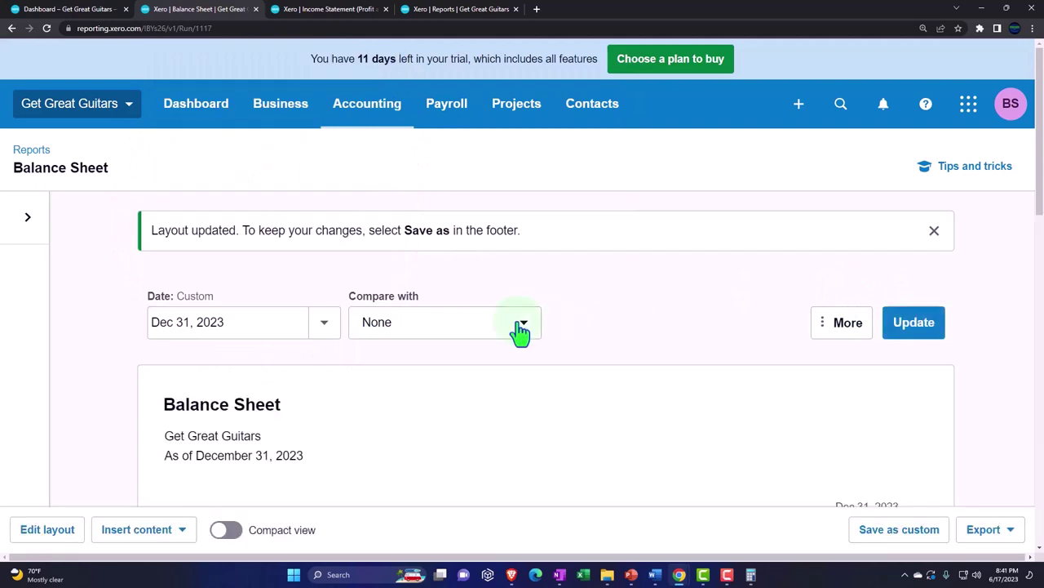
Step: Run the Balance Sheet as of the custom date December 21, 2024 and review its Equity section
left_click(327, 323)
left_click(369, 276)
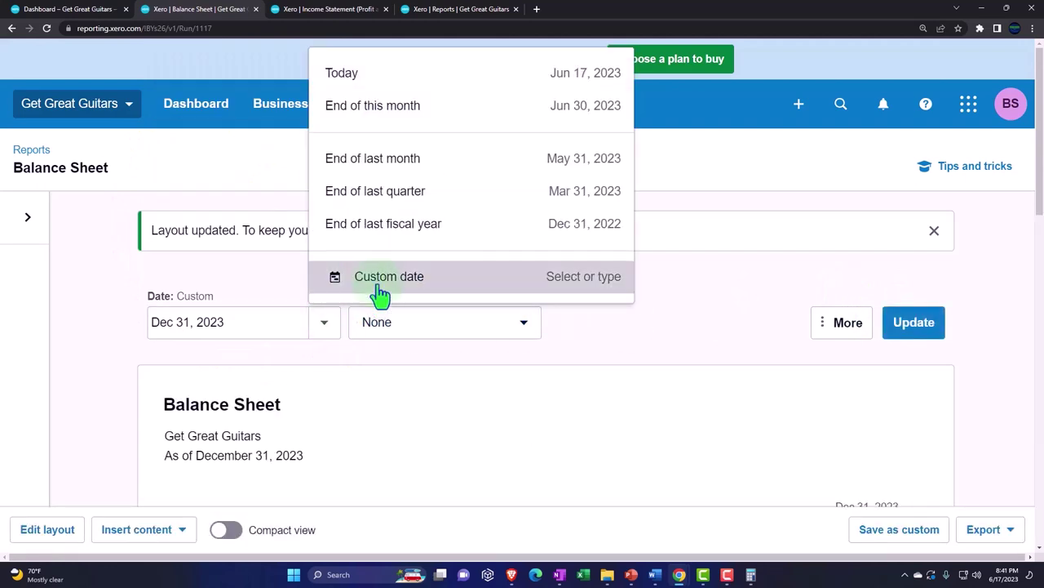
left_click(326, 75)
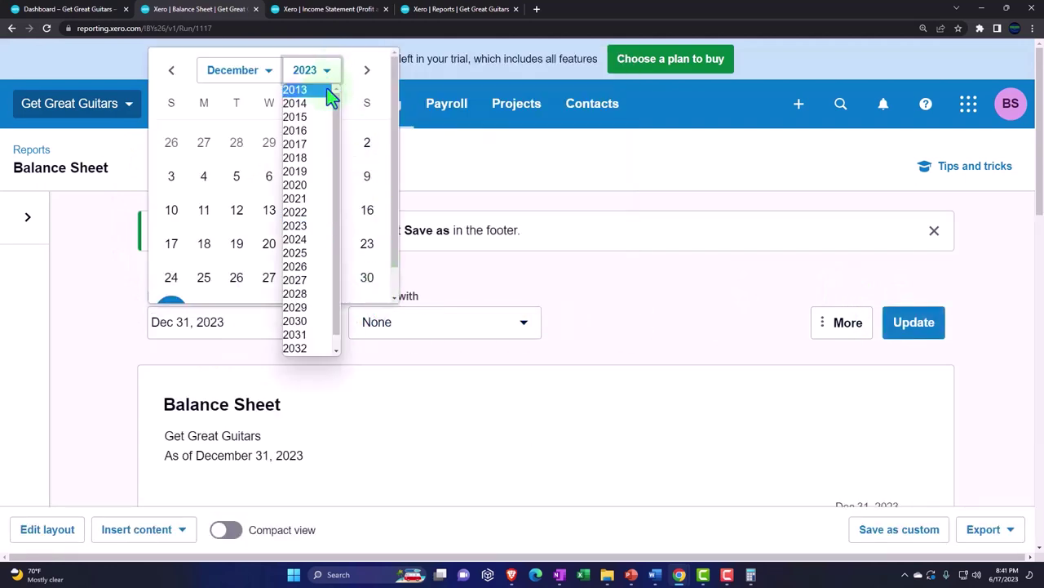
left_click(300, 238)
left_click(365, 211)
left_click(913, 323)
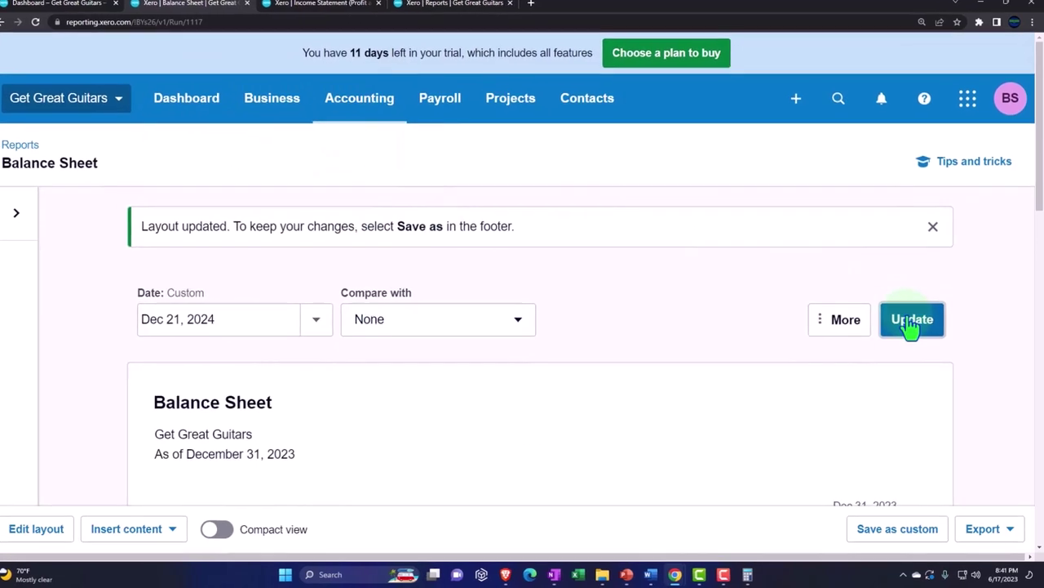
scroll(481, 343, "down", 5)
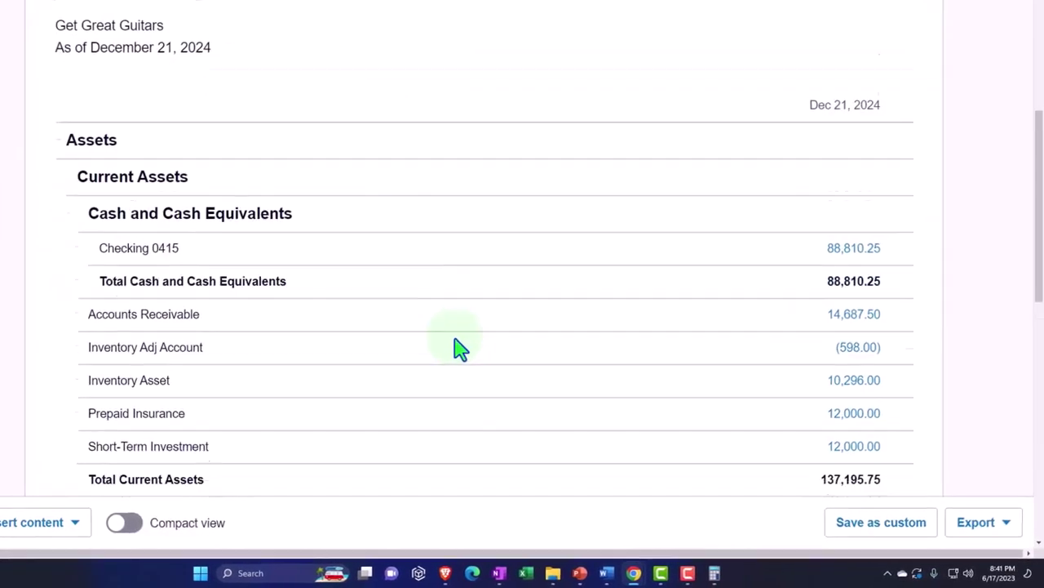
scroll(457, 347, "down", 10)
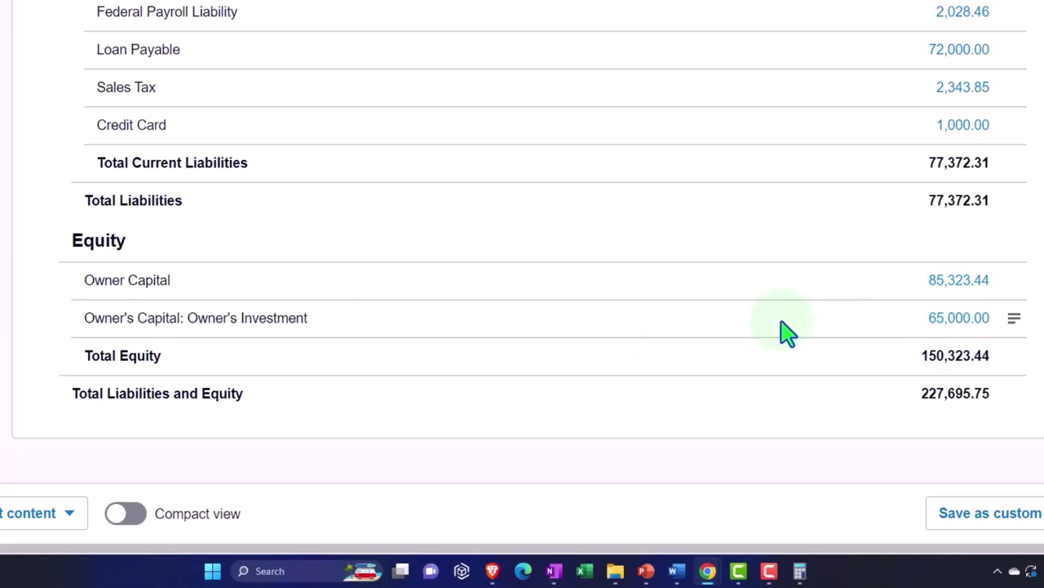
Step: Set the Balance Sheet's custom date back to December 31, 2023, update the report and review the Equity section
scroll(699, 390, "up", 15)
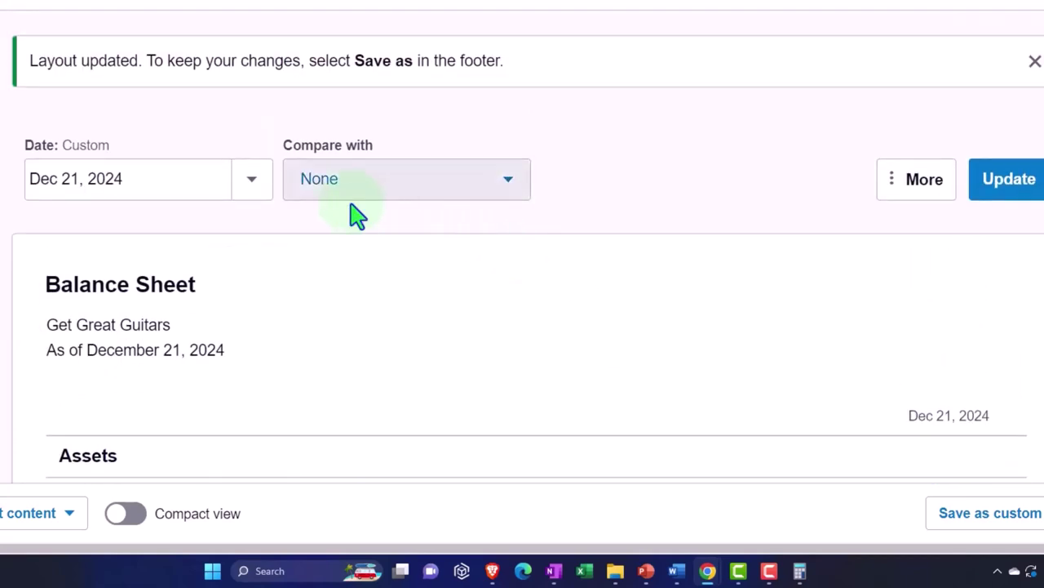
left_click(252, 184)
left_click(309, 501)
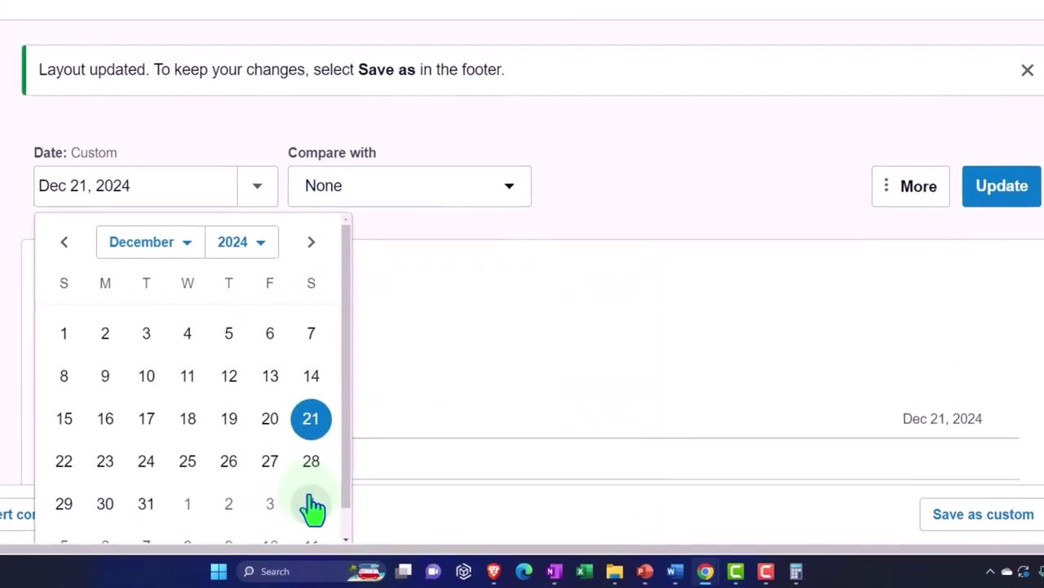
left_click(240, 240)
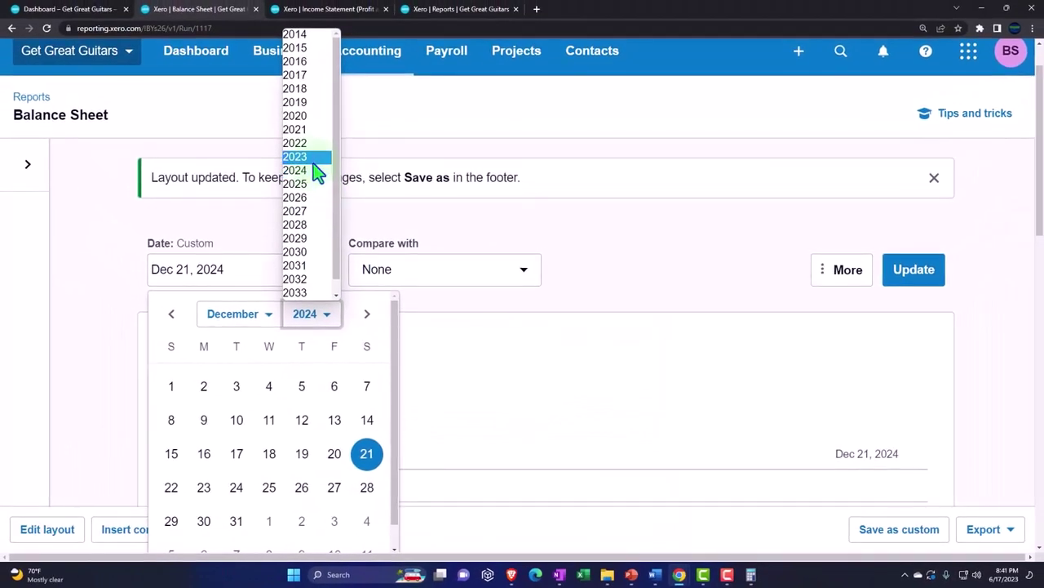
left_click(310, 149)
scroll(270, 490, "down", 1)
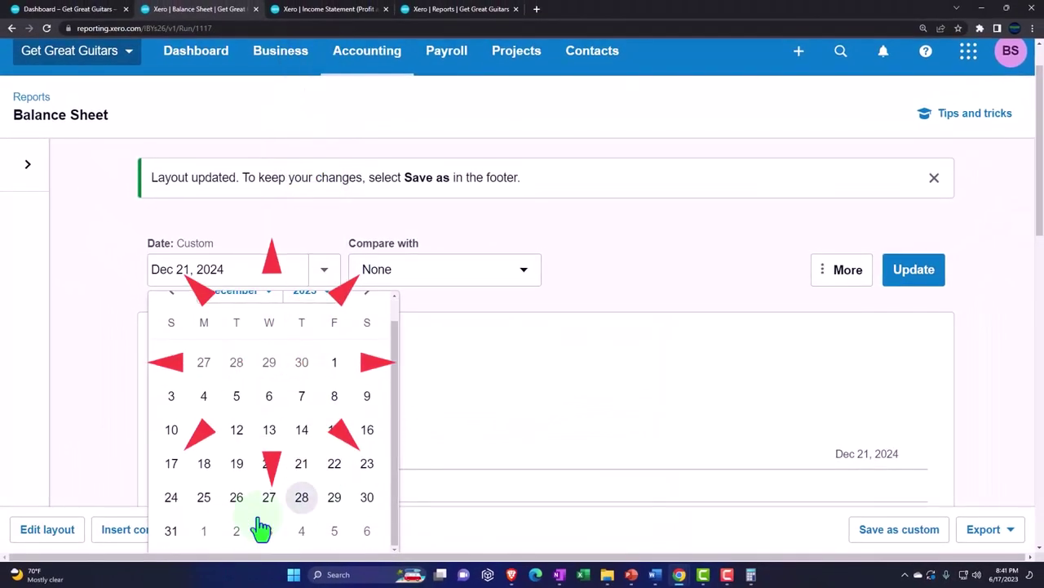
left_click(173, 535)
left_click(910, 290)
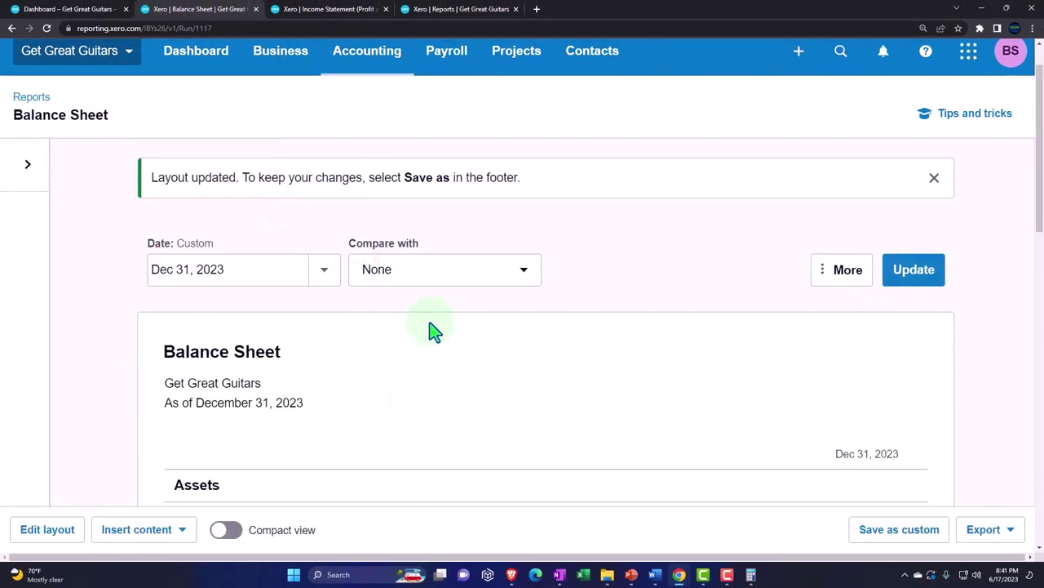
scroll(413, 354, "down", 10)
scroll(413, 354, "down", 1)
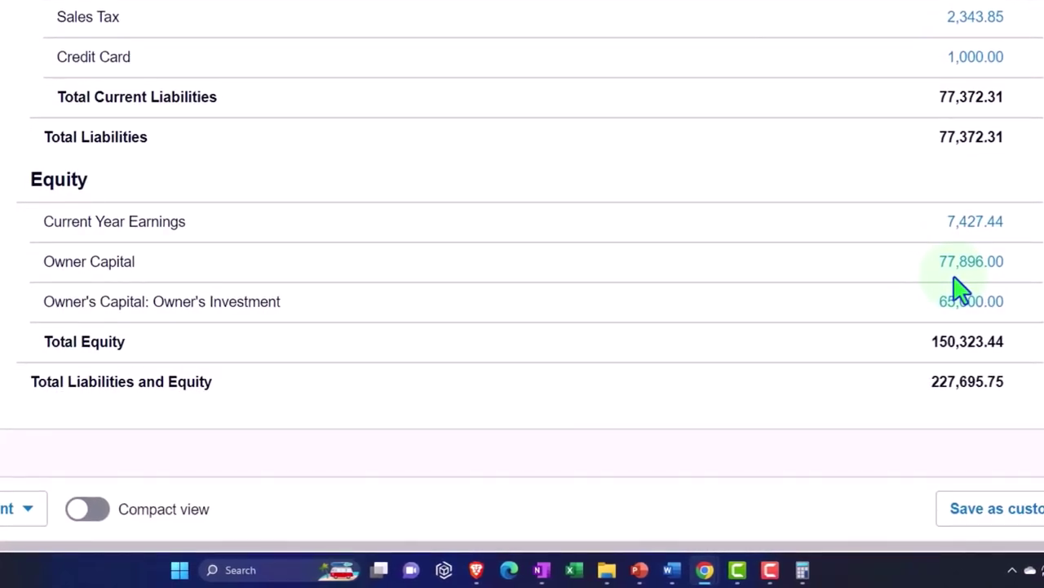
Step: Compare the Balance Sheet's cash and other asset balances with its liabilities and equity accounts
scroll(961, 287, "up", 6)
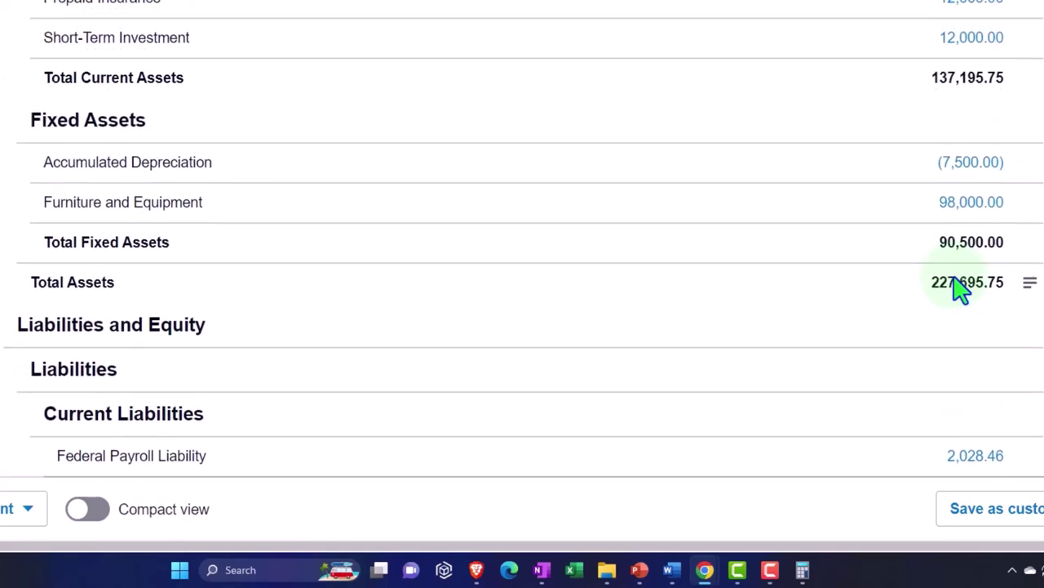
scroll(962, 287, "up", 2)
left_click(973, 237)
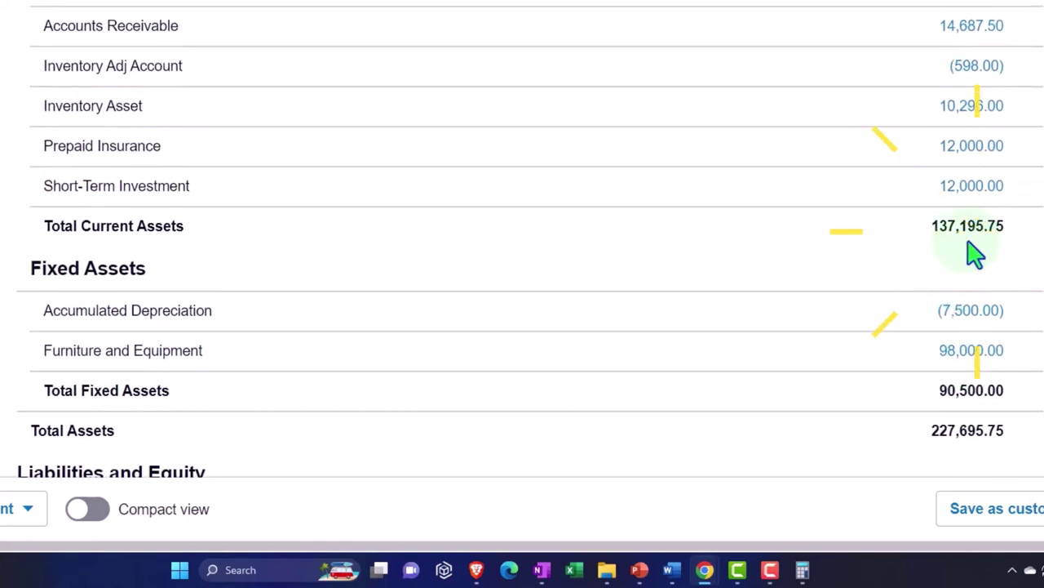
scroll(976, 255, "up", 3)
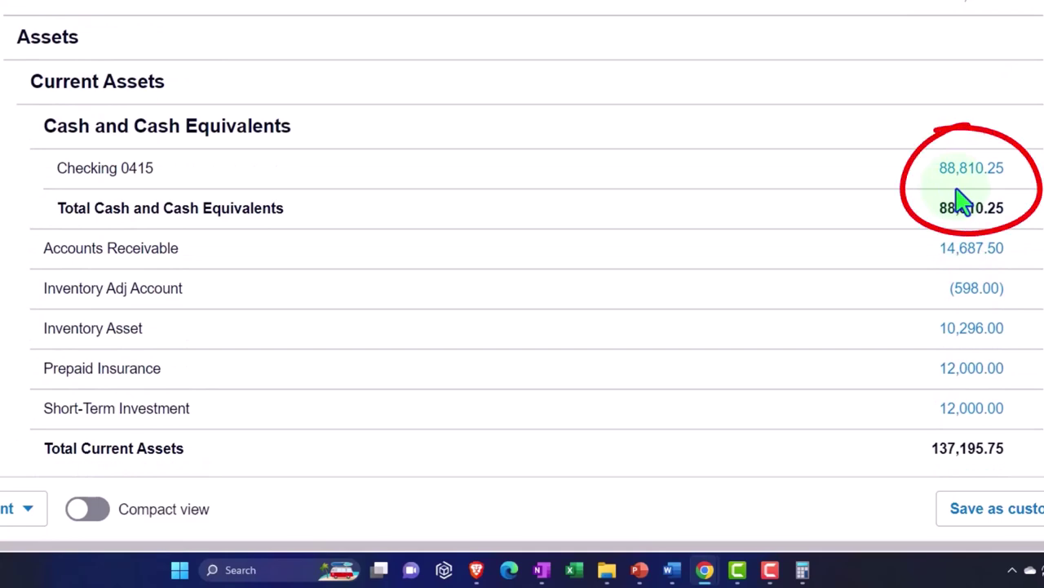
scroll(963, 200, "down", 7)
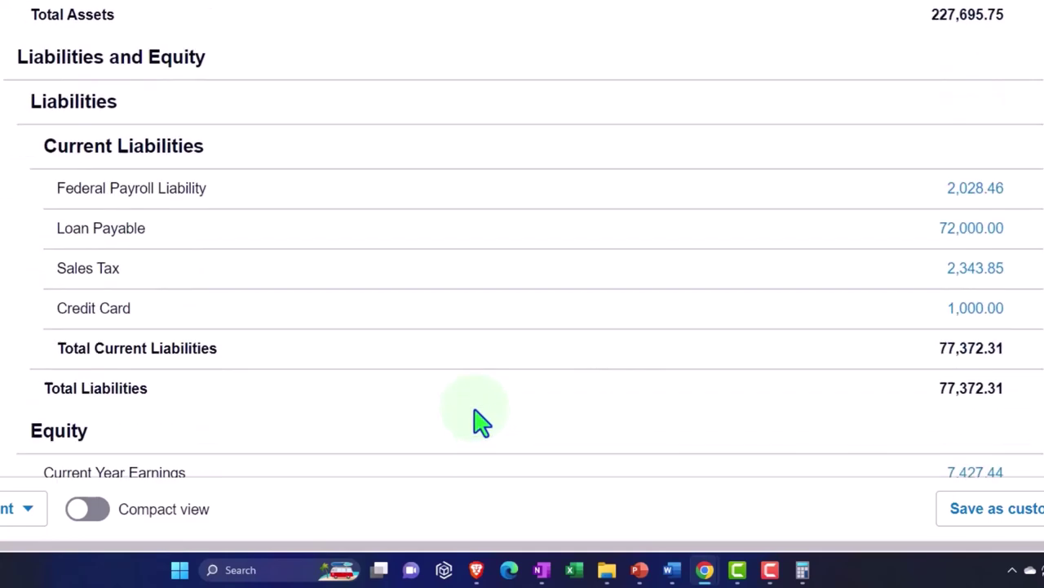
scroll(481, 421, "down", 3)
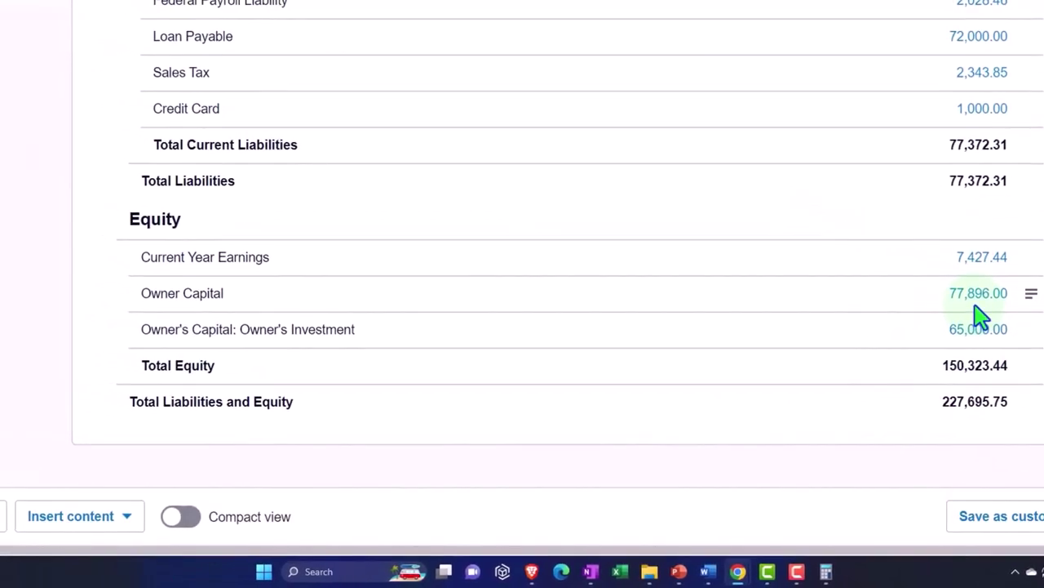
scroll(979, 315, "up", 7)
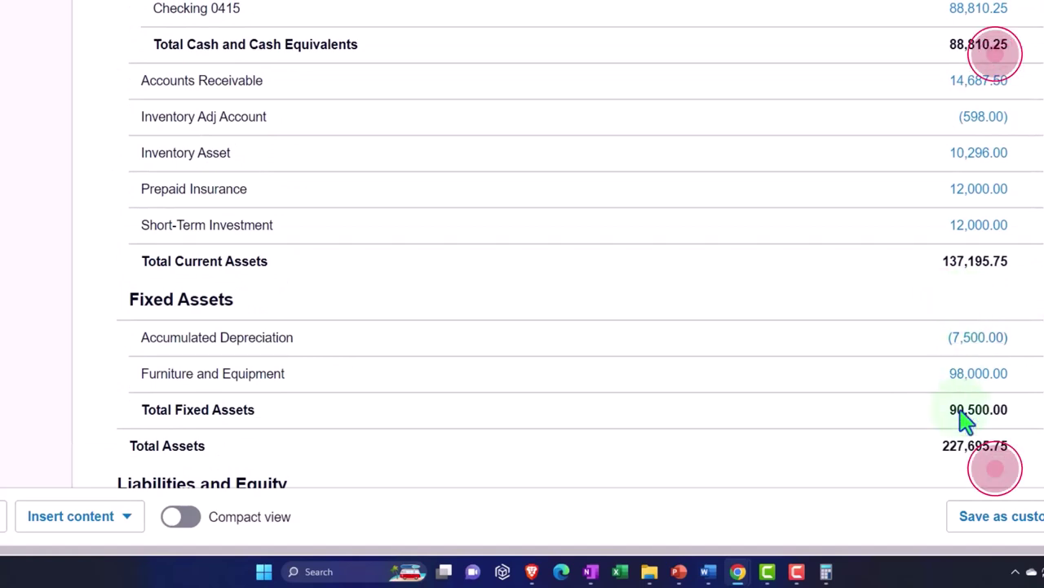
scroll(965, 449, "up", 1)
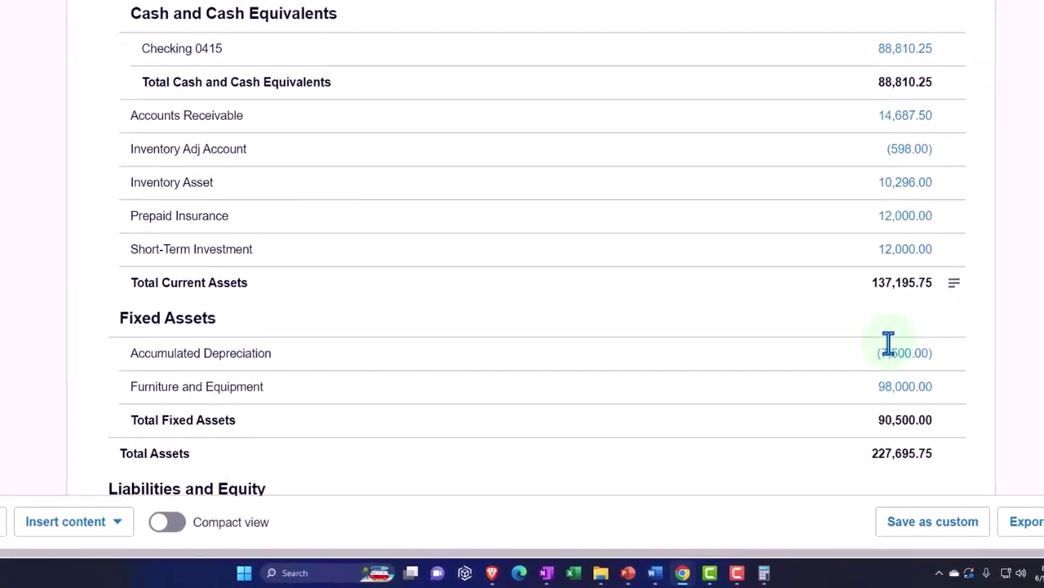
Step: Review Fixed Assets on the Balance Sheet and examine the Owner Capital and Owner's Investment lines under Equity
scroll(889, 343, "down", 1)
left_click(883, 341)
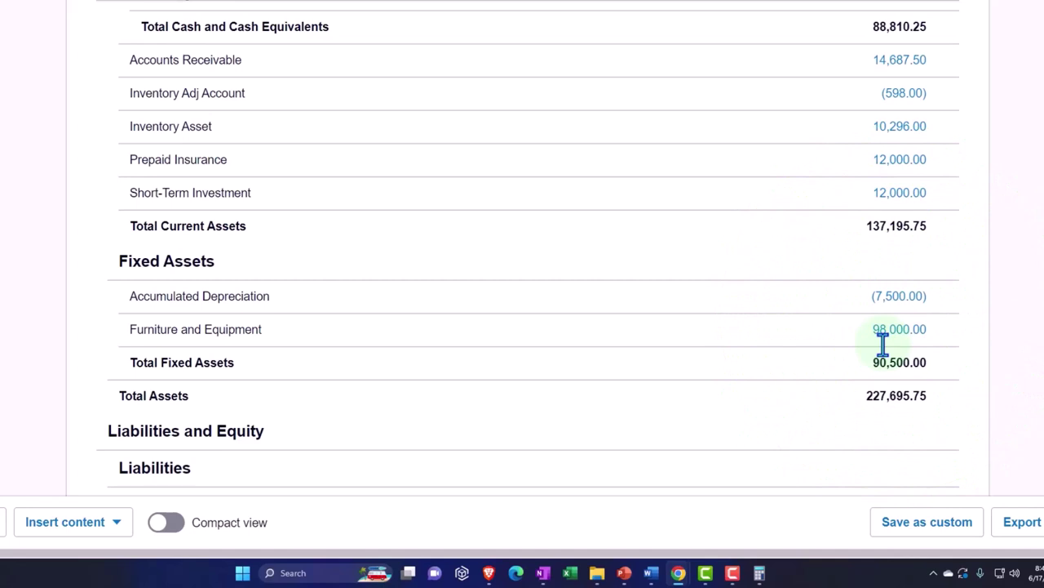
scroll(882, 342, "down", 6)
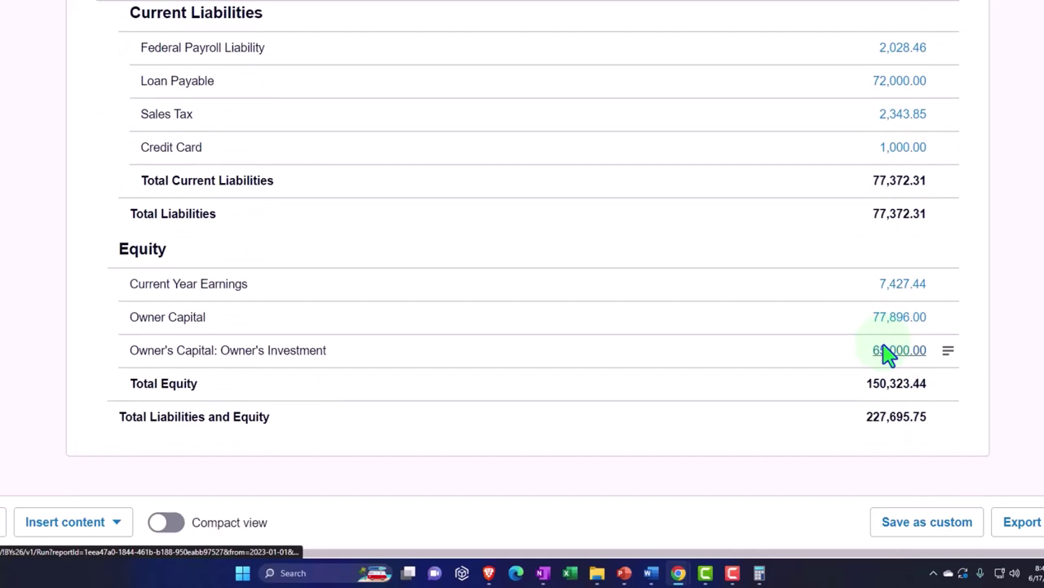
left_click(888, 353)
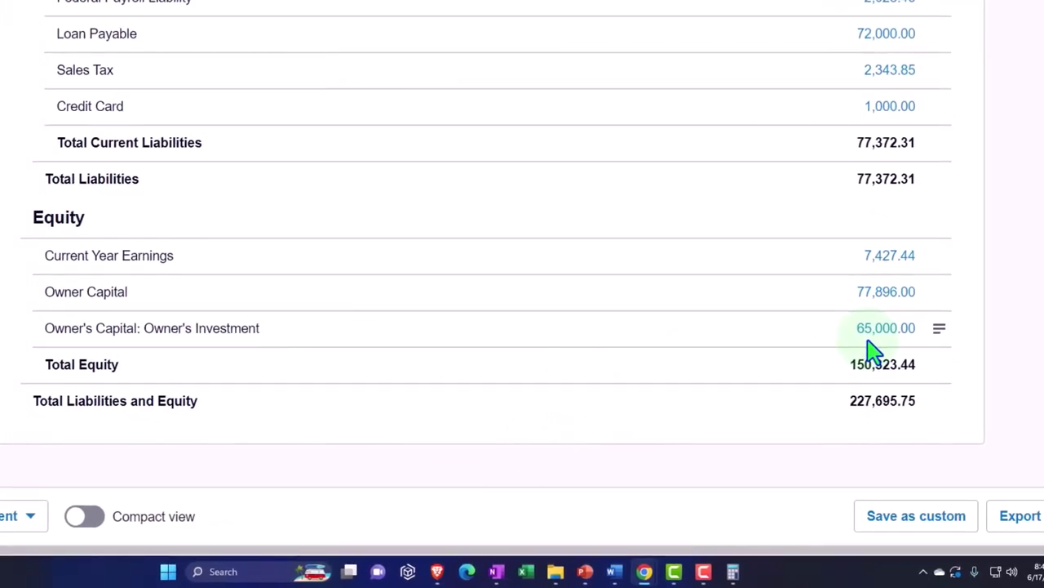
left_click(866, 339)
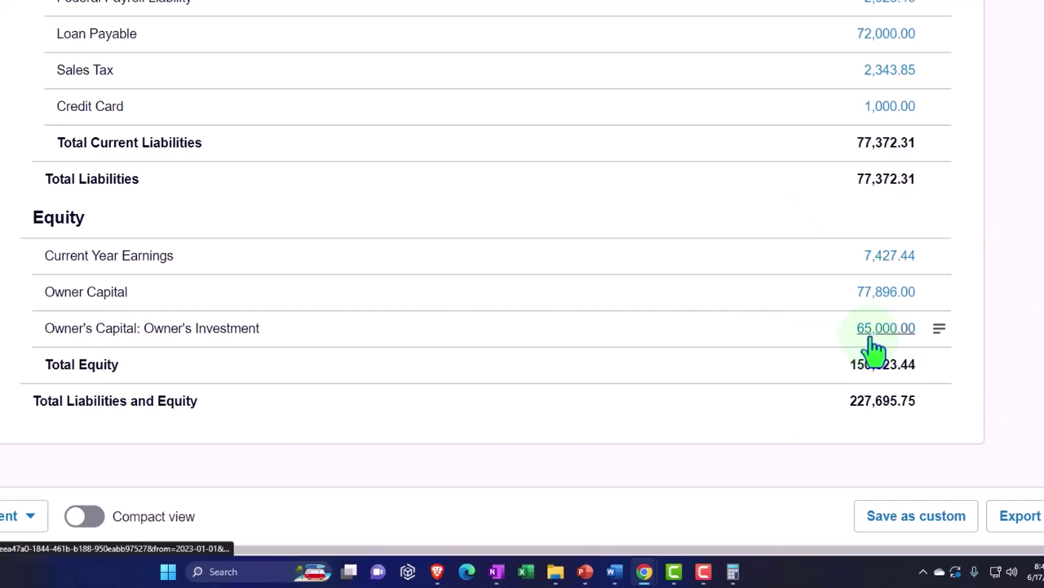
left_click(871, 338)
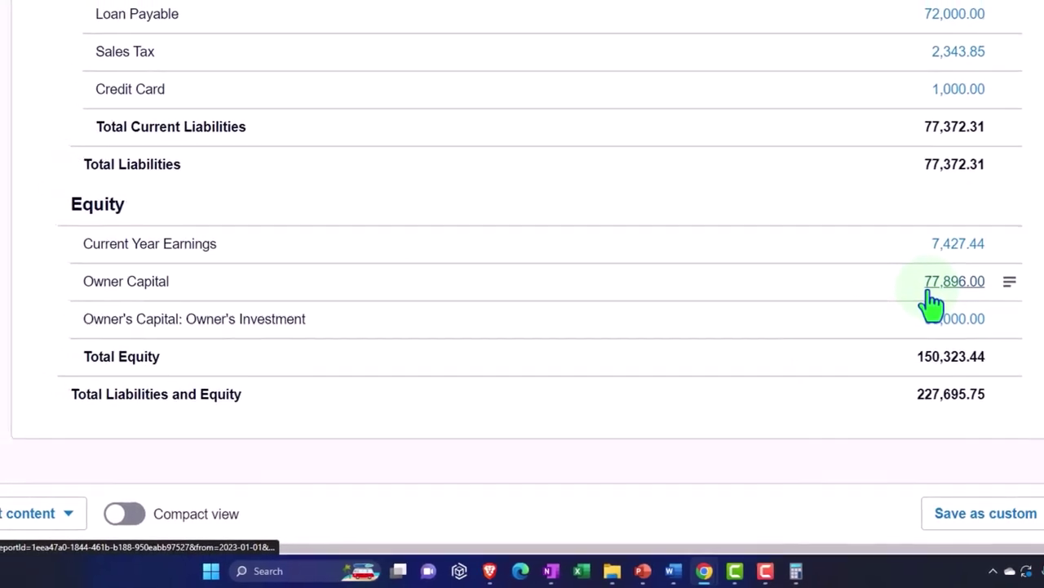
left_click(929, 291)
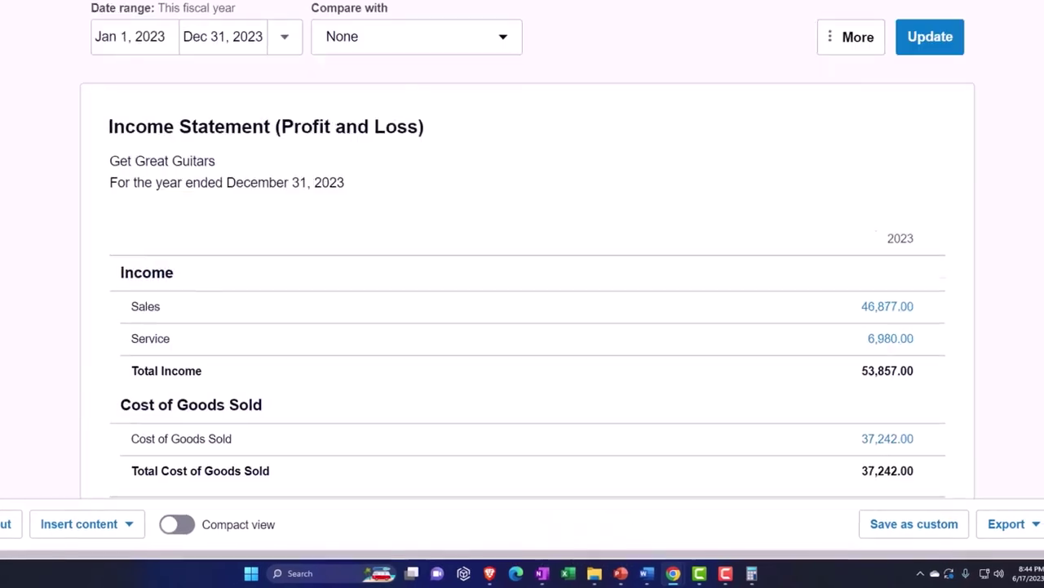
Step: Review the 2023 Income Statement down to Net Income and go back to its Income section
scroll(629, 330, "down", 5)
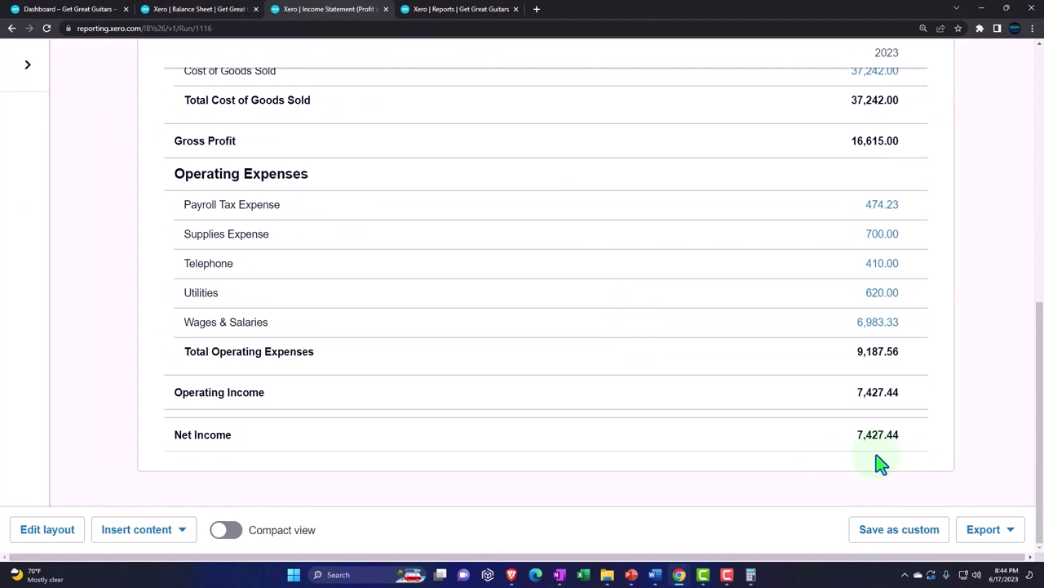
scroll(881, 463, "up", 1)
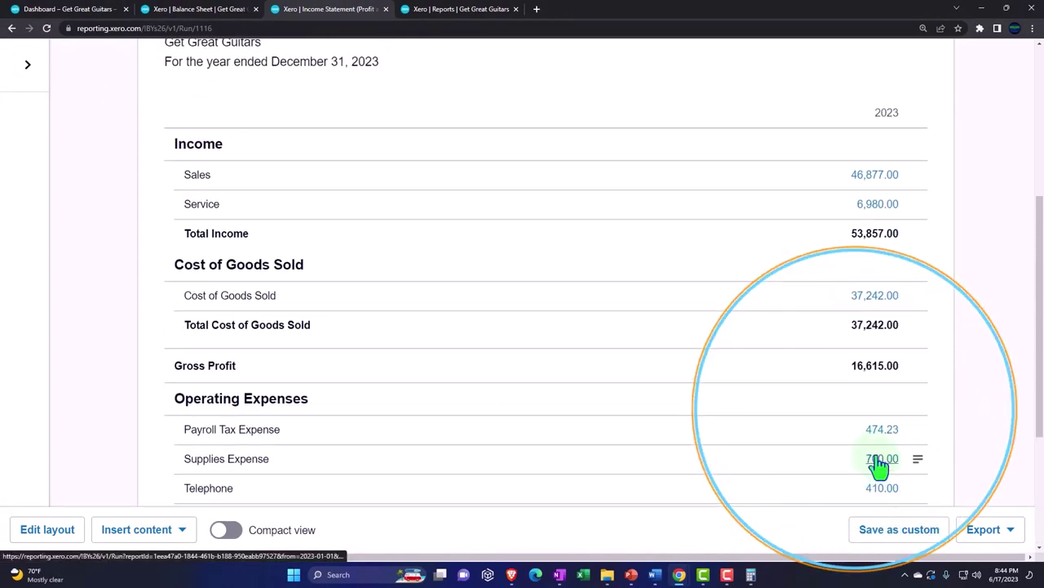
scroll(878, 462, "up", 1)
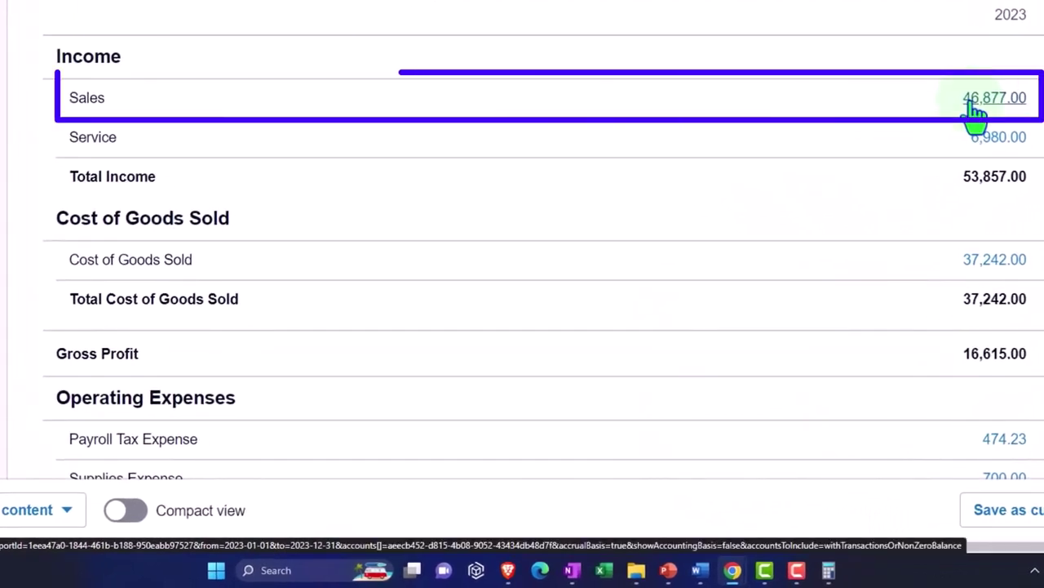
Step: Open the transactions behind the Income Statement's Sales amount, review the invoices and totals, and return to the report
left_click(973, 102)
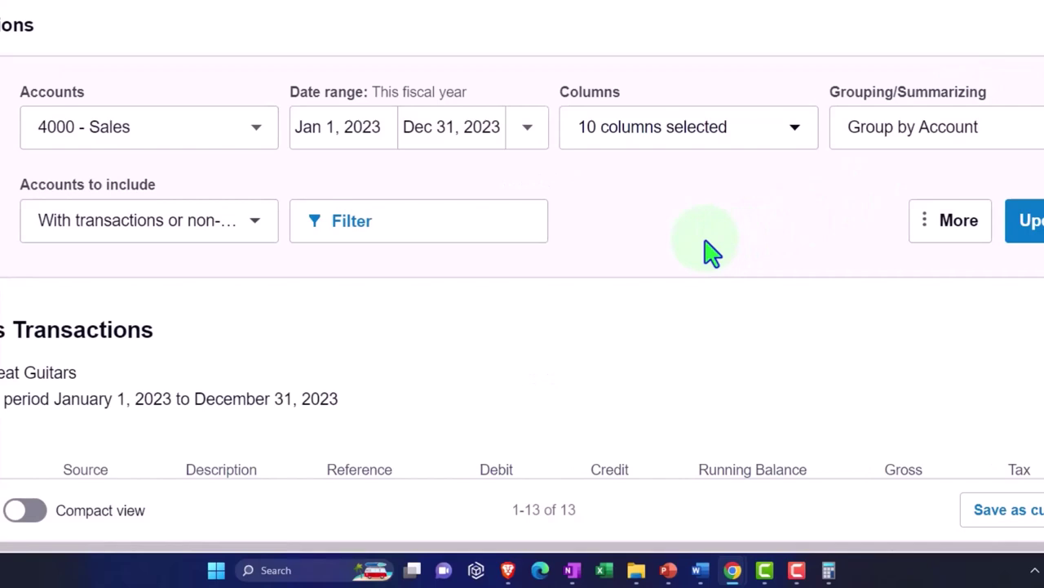
scroll(709, 251, "down", 5)
key("ctrl+minus")
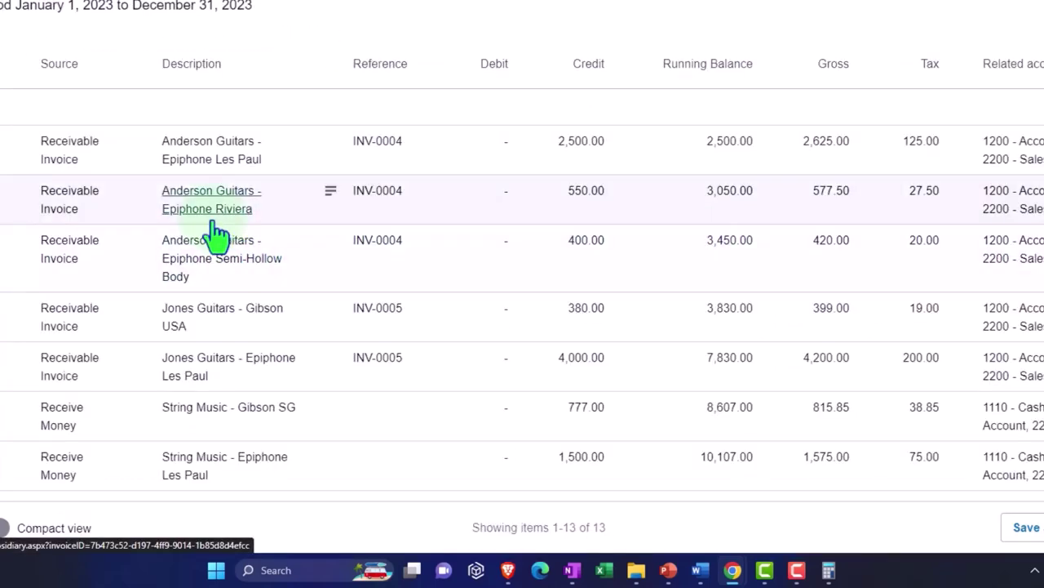
scroll(214, 234, "down", 1)
scroll(214, 234, "down", 3)
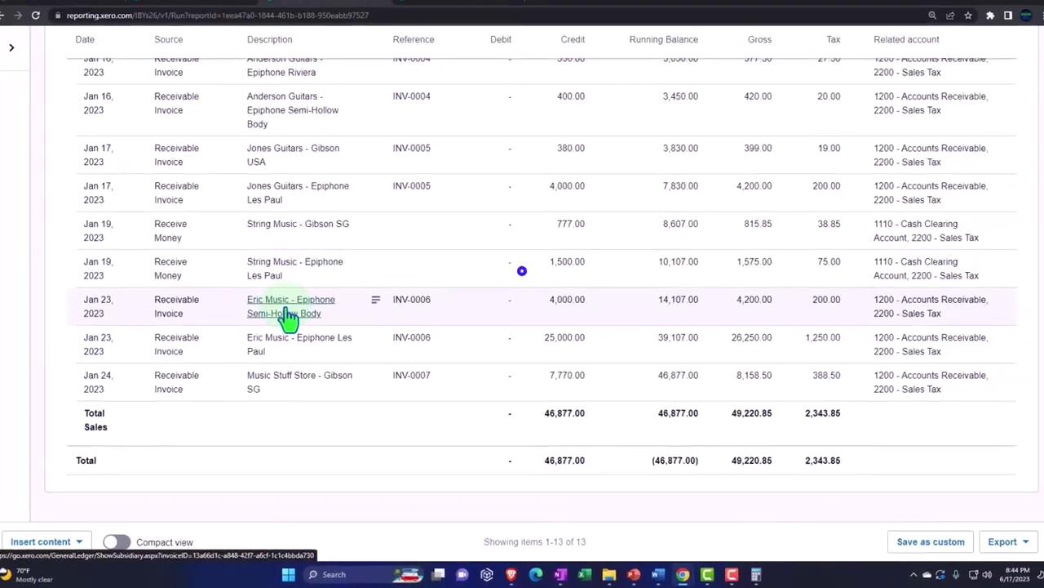
scroll(296, 335, "up", 5)
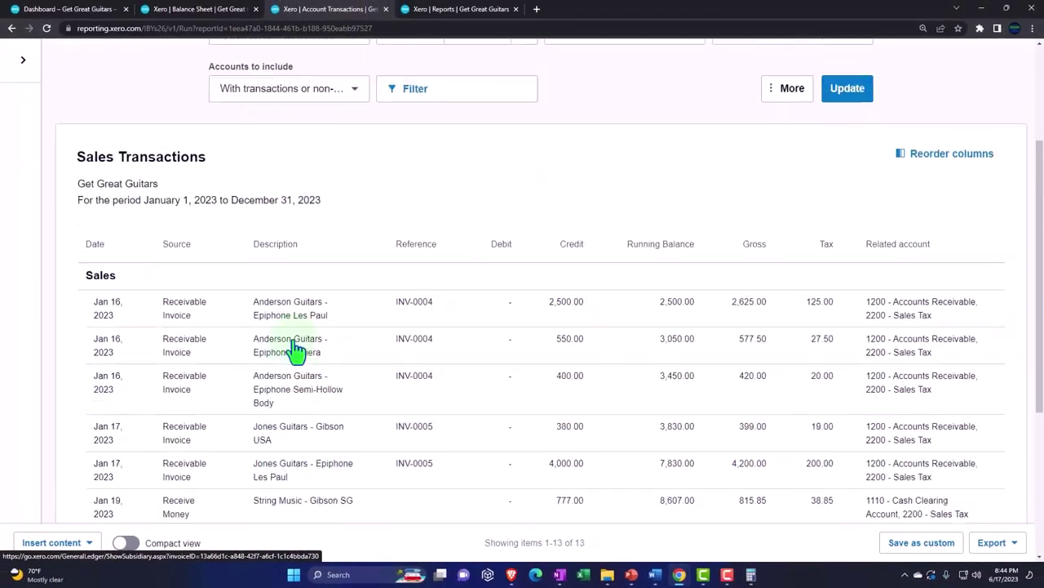
scroll(302, 351, "up", 2)
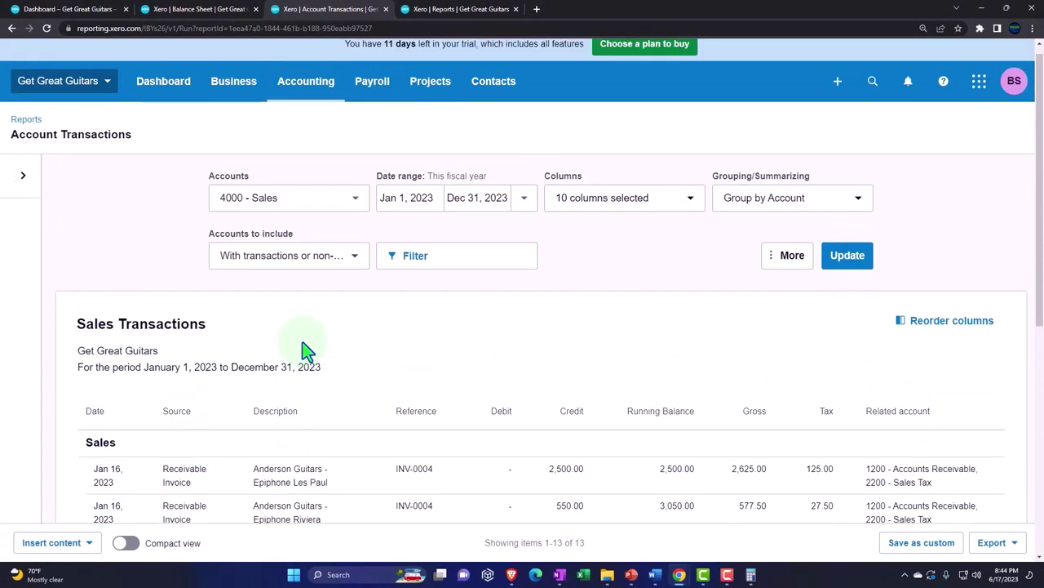
left_click(12, 31)
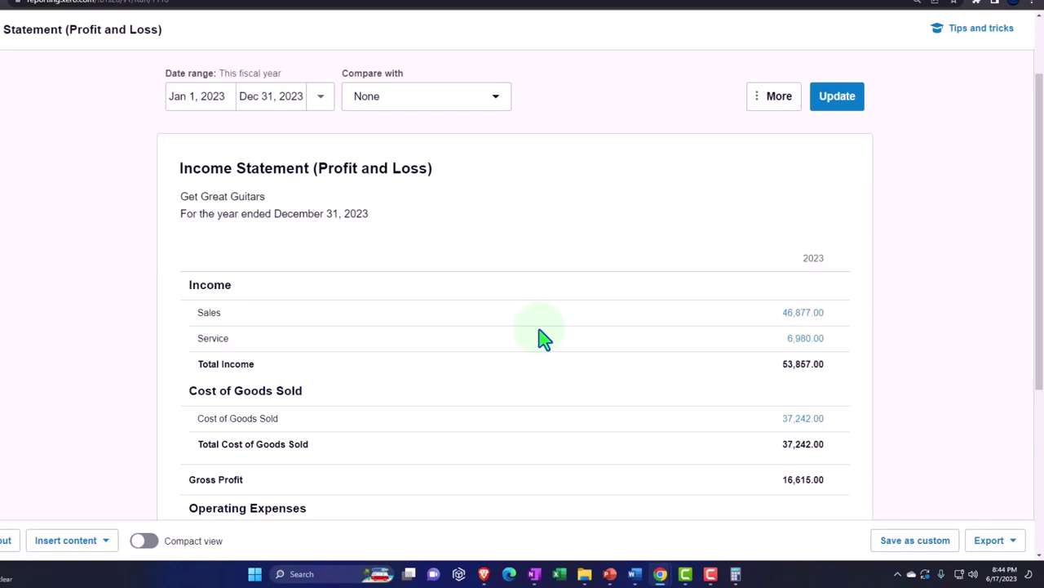
Step: Examine the Income Statement from Sales and Service income through Cost of Goods Sold and Gross Profit to Operating Expenses
key("ctrl+plus")
scroll(541, 338, "down", 1)
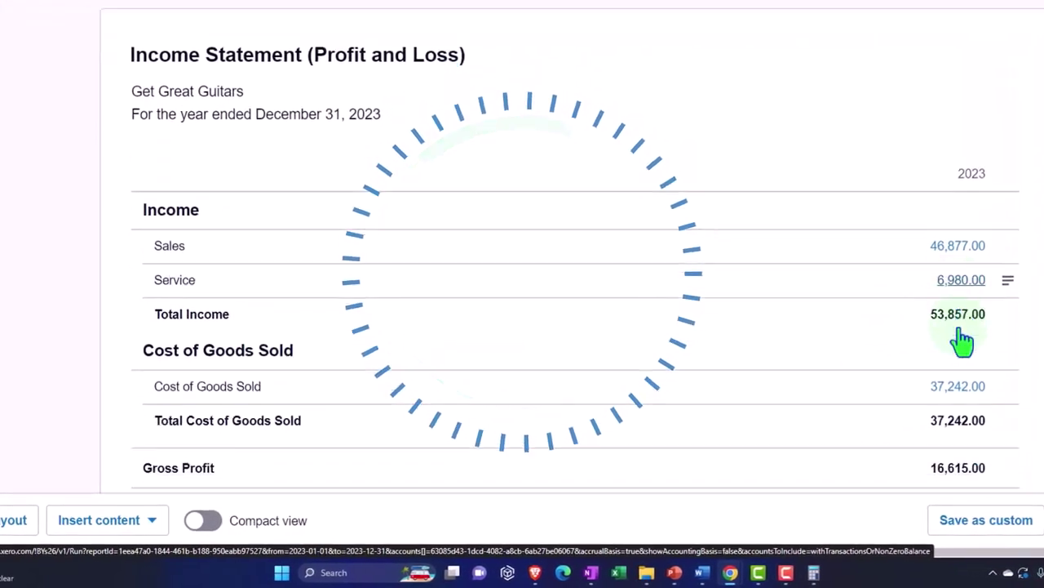
scroll(963, 342, "down", 1)
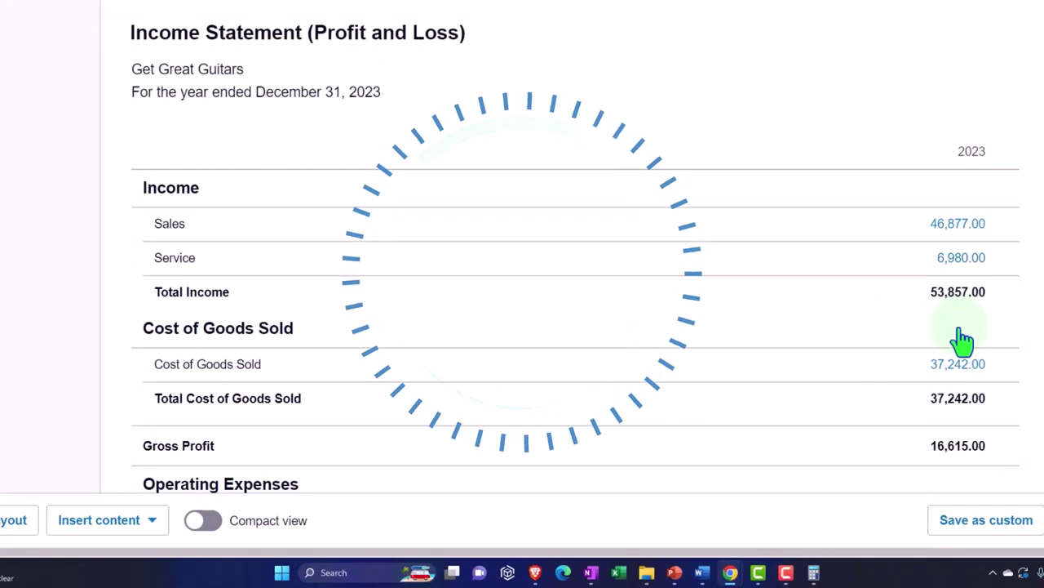
scroll(962, 339, "down", 2)
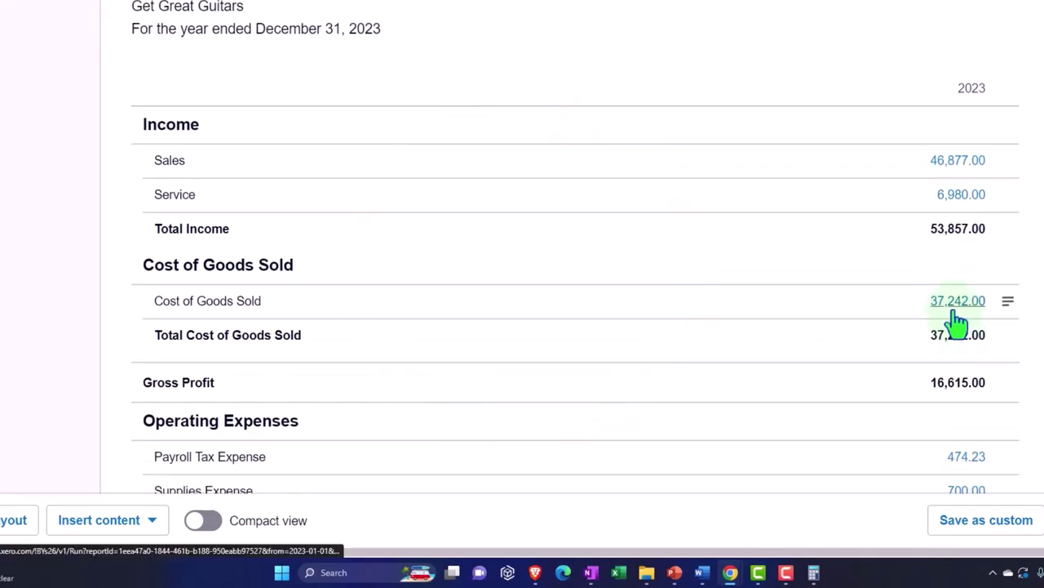
scroll(957, 324, "down", 2)
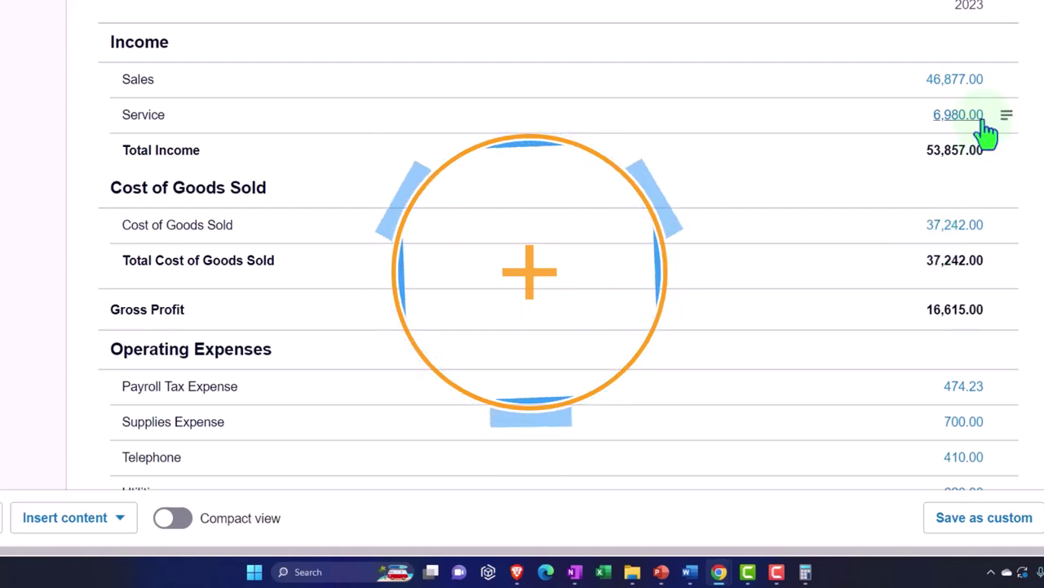
scroll(985, 112, "down", 1)
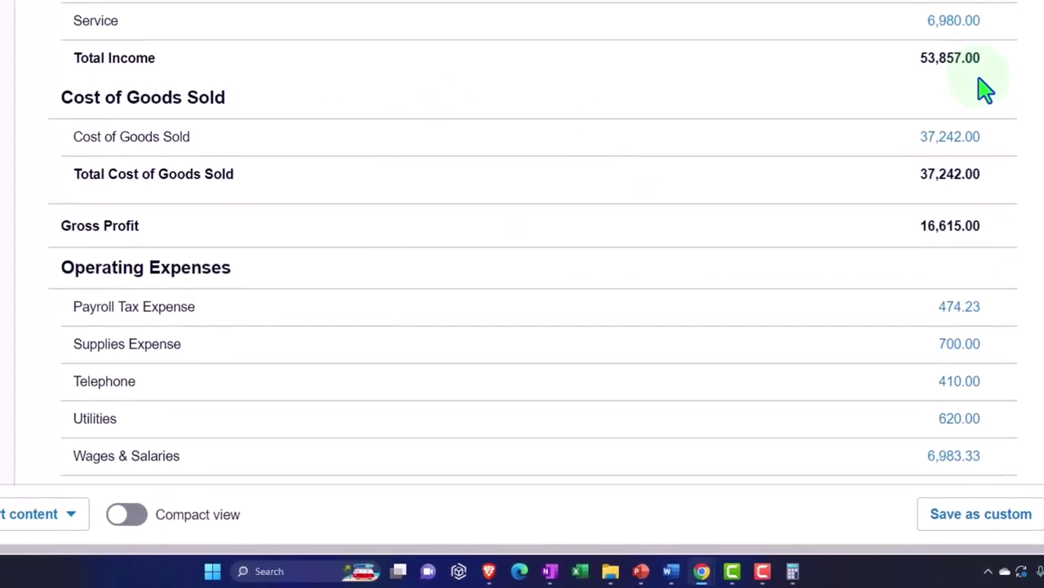
scroll(985, 113, "down", 1)
scroll(983, 78, "down", 2)
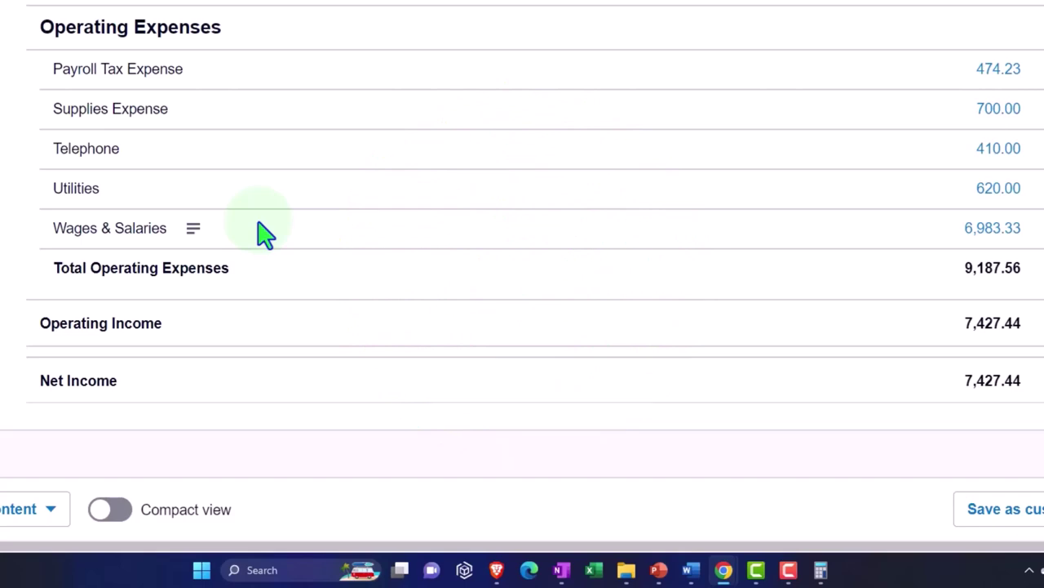
Step: Compare the Income Statement's income lines with the individual Operating Expenses, including Telephone and Utilities, and switch to the Reports home page
scroll(259, 225, "up", 5)
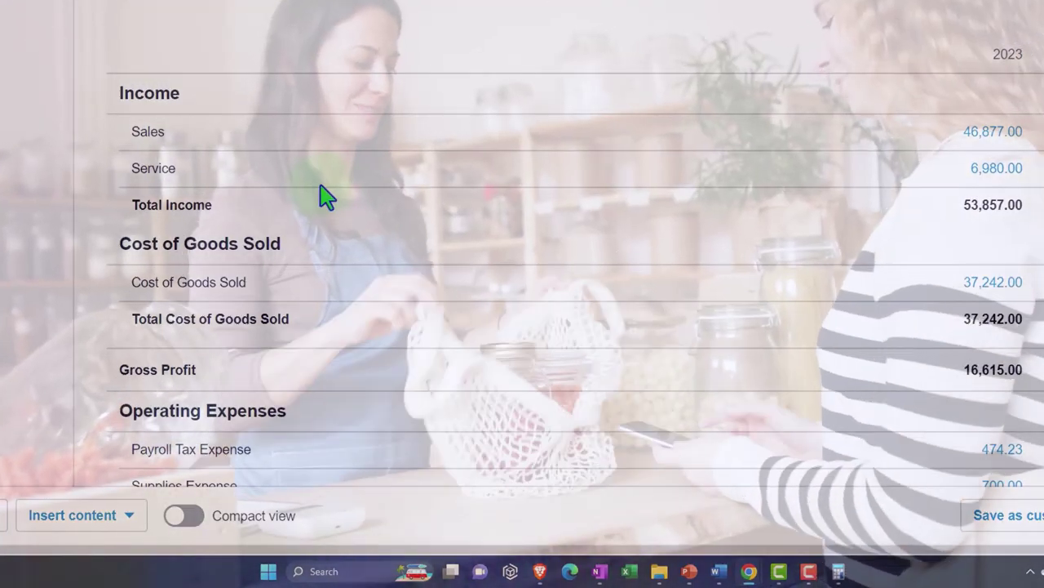
scroll(324, 196, "down", 3)
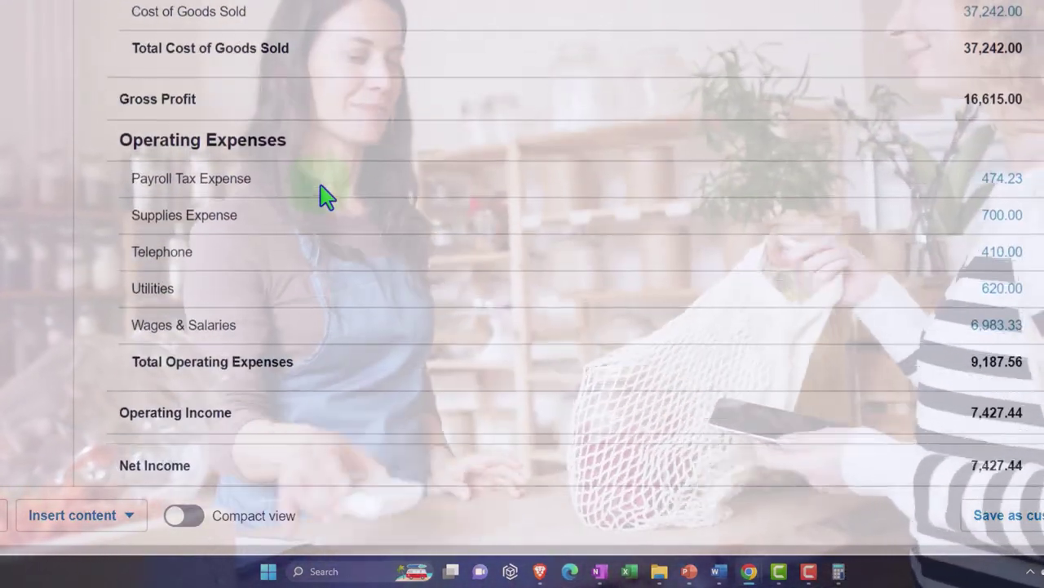
scroll(322, 195, "down", 1)
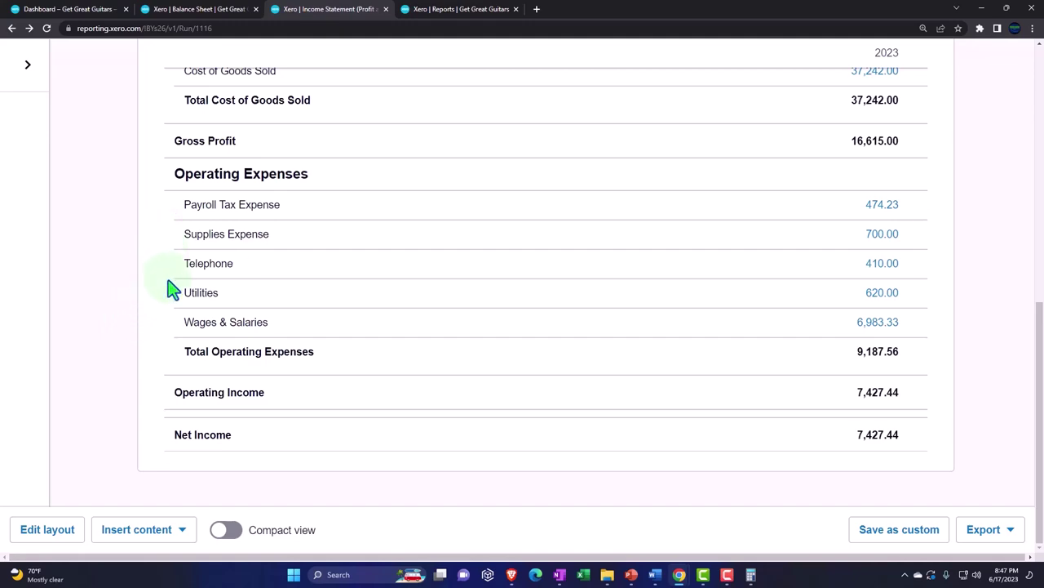
mouse_move(174, 294)
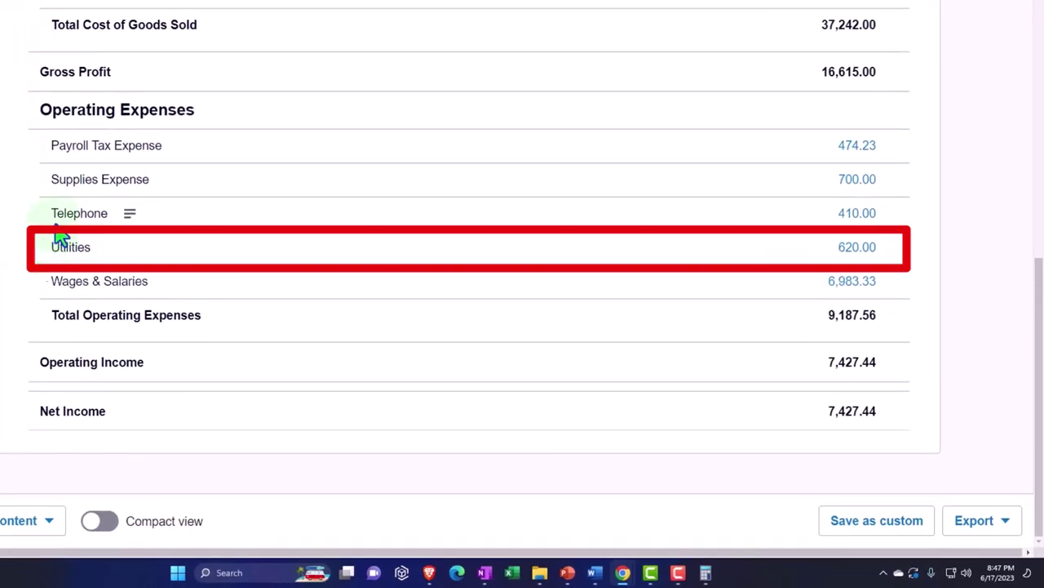
mouse_move(52, 253)
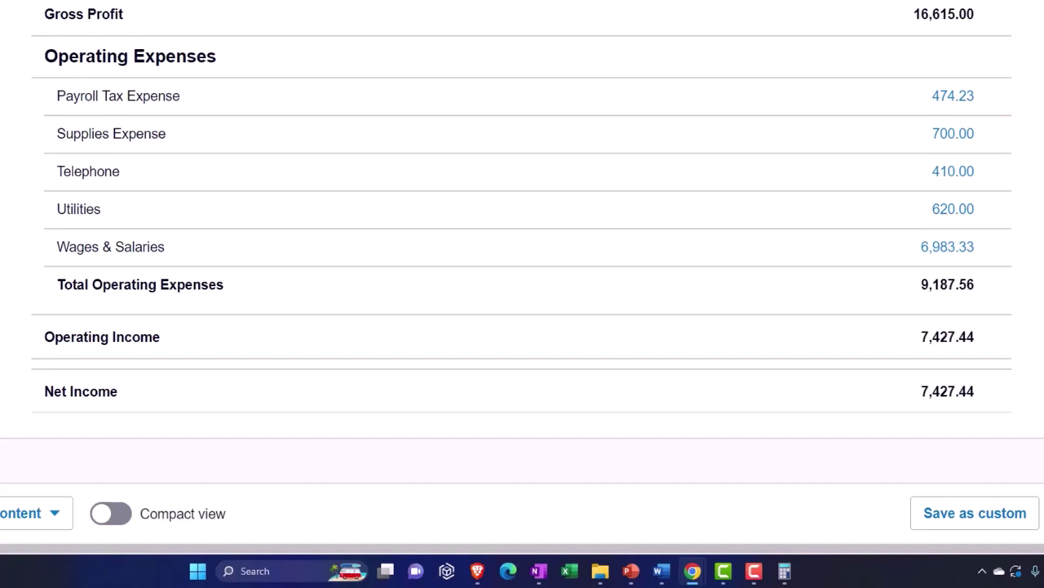
left_click(523, 210)
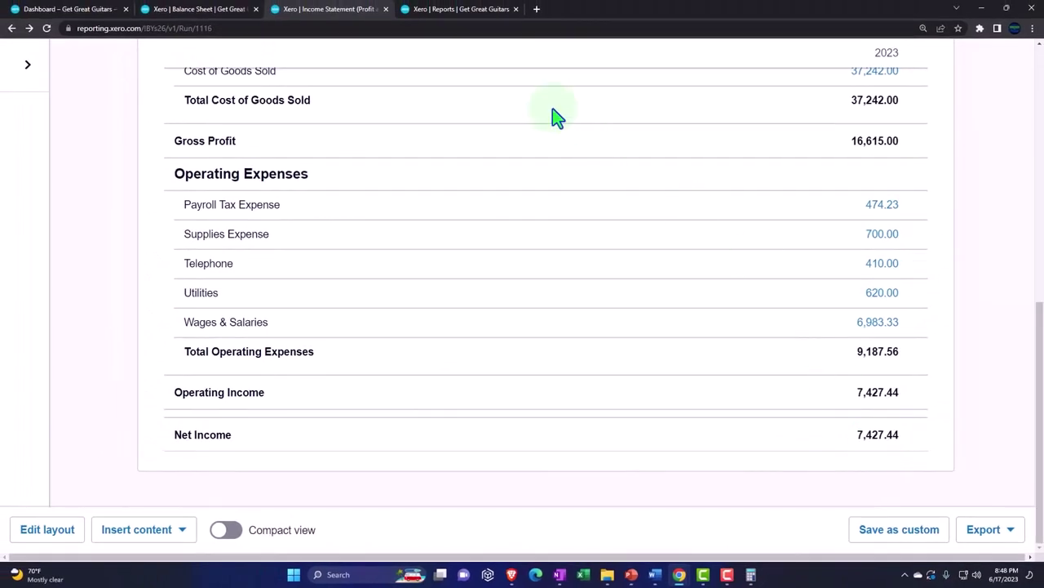
left_click(465, 16)
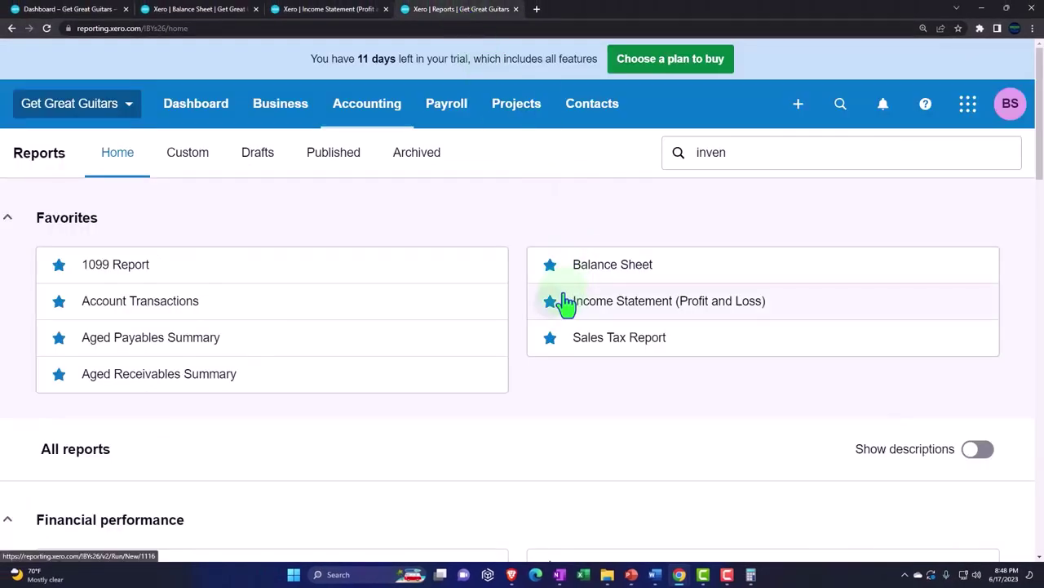
Step: Examine the available reports by category, from Financial performance and Financial statements through Reconciliations, Taxes and balances, and Transactions
scroll(425, 365, "down", 5)
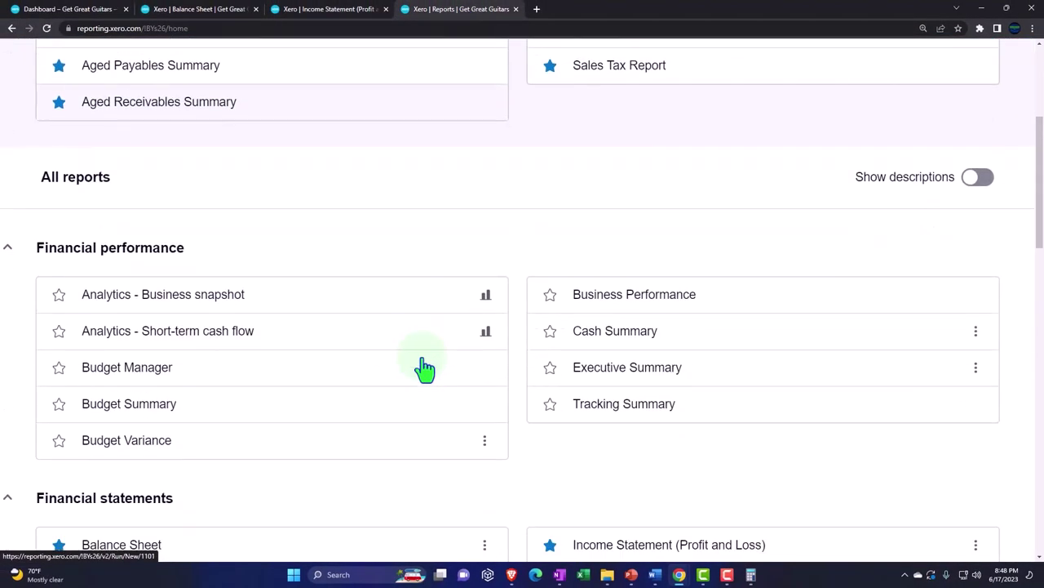
scroll(122, 224, "down", 1)
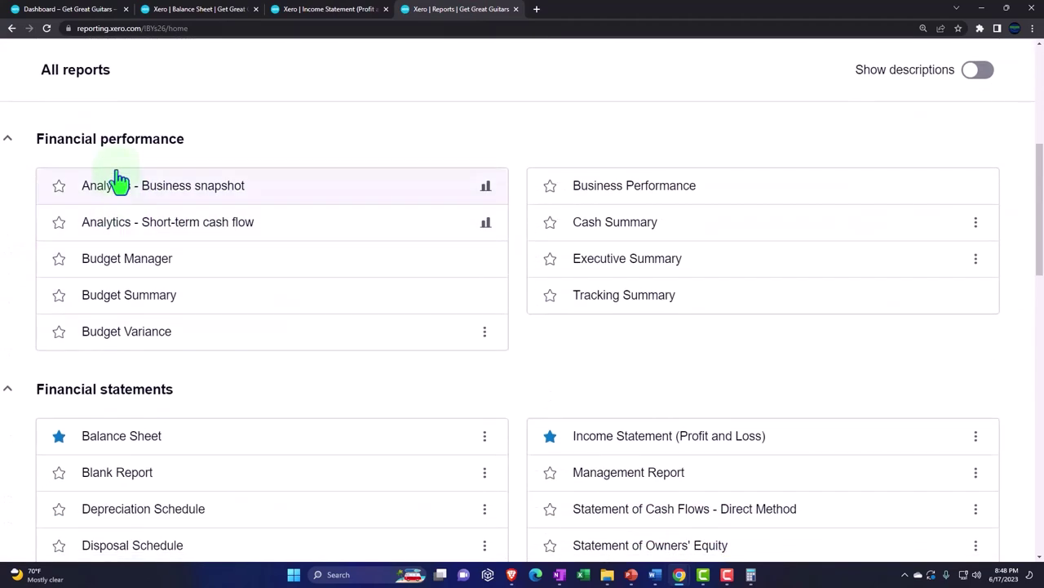
scroll(310, 328, "down", 3)
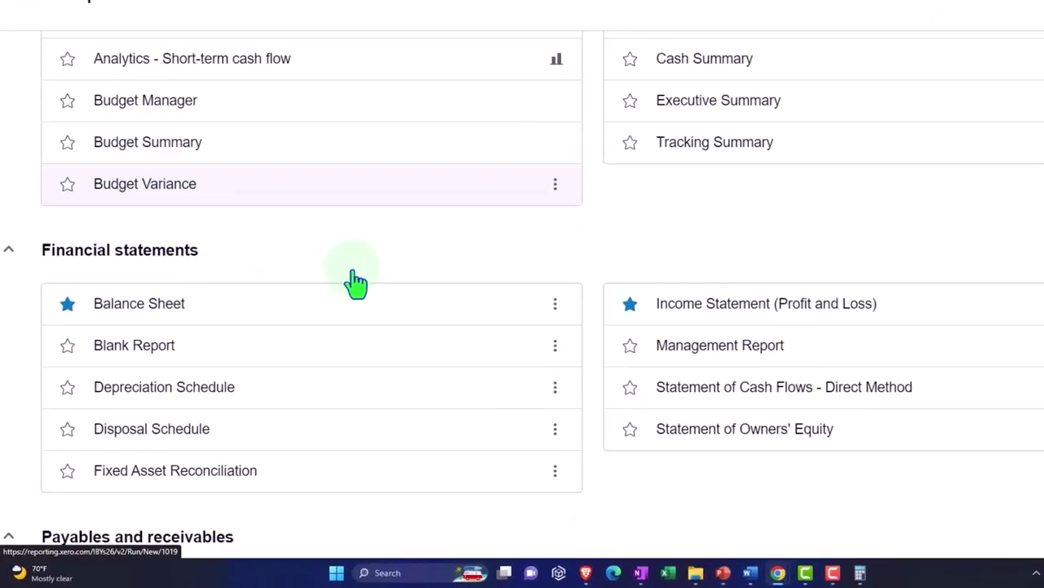
scroll(381, 261, "down", 1)
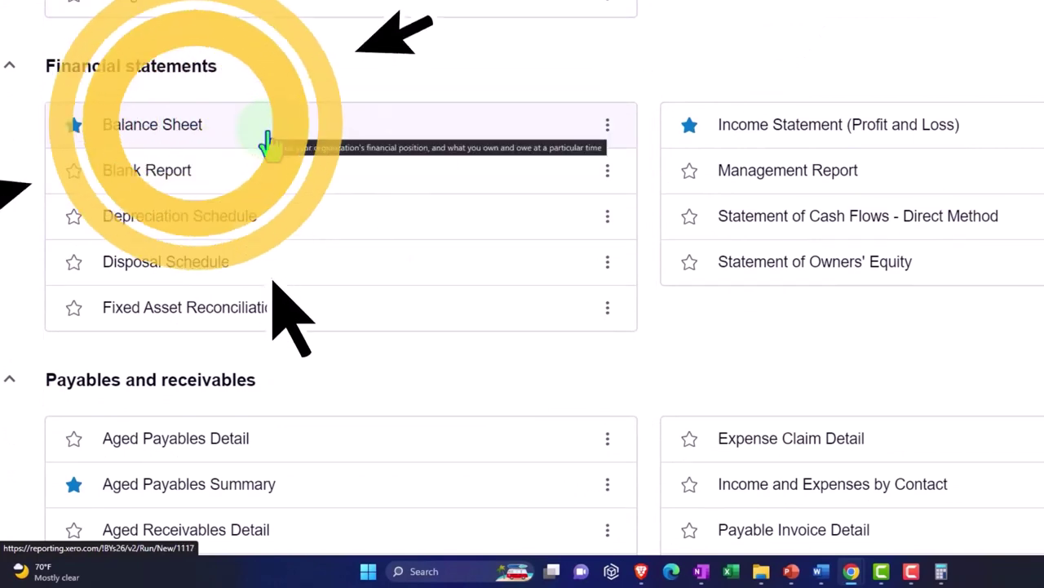
scroll(272, 145, "down", 3)
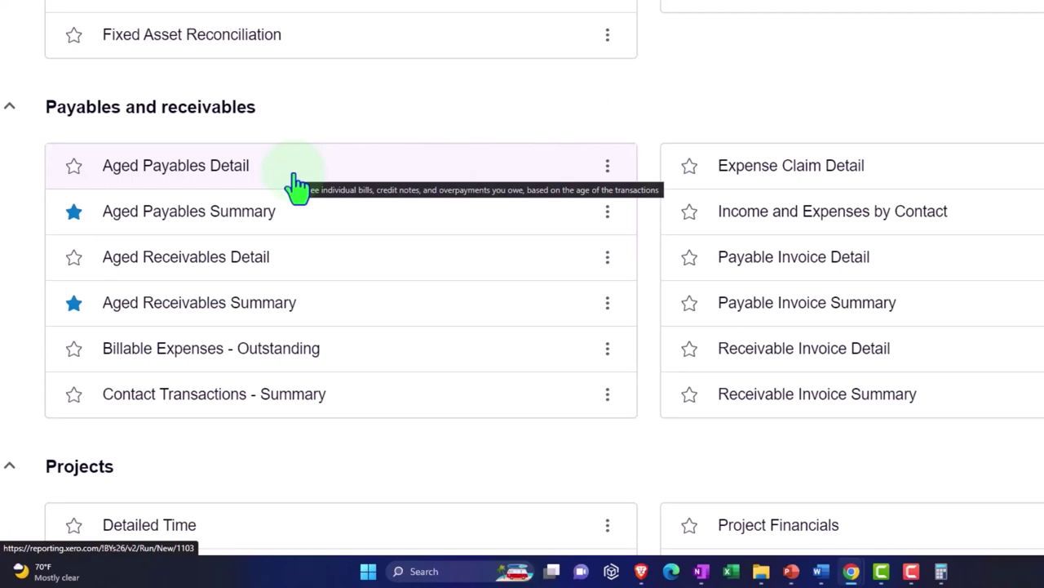
scroll(295, 183, "down", 4)
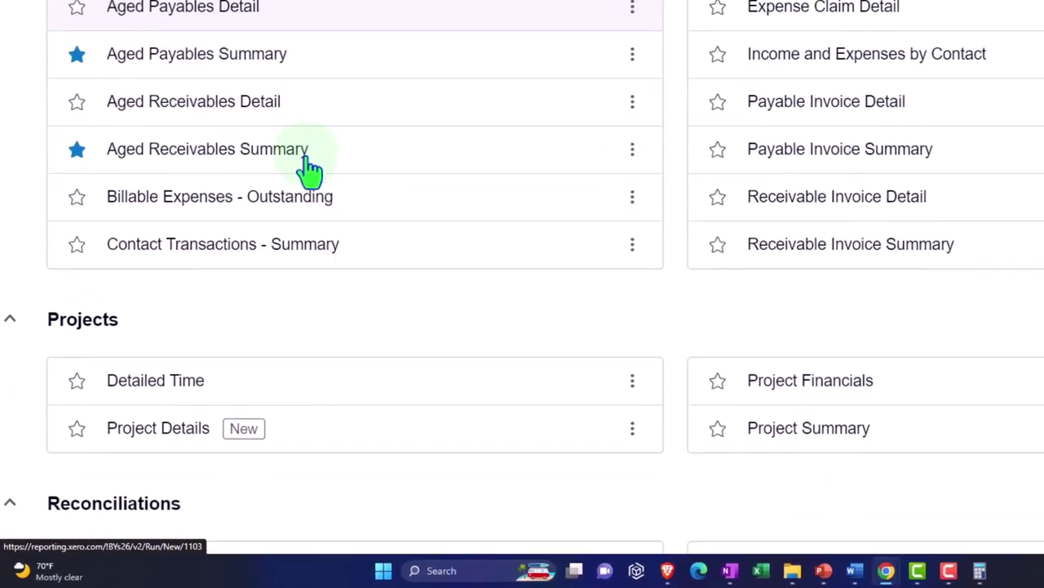
scroll(316, 163, "down", 2)
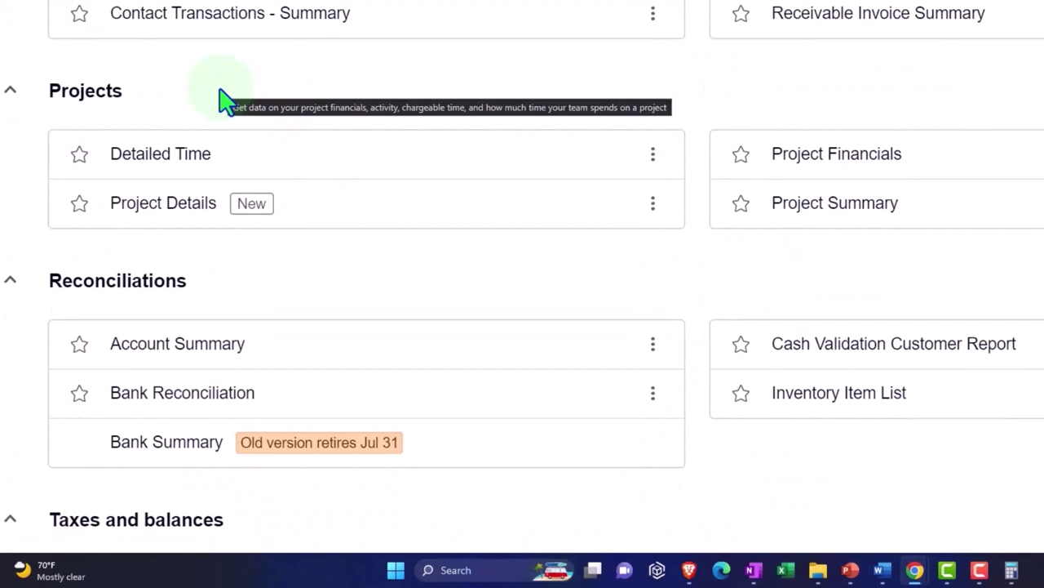
left_click(225, 100)
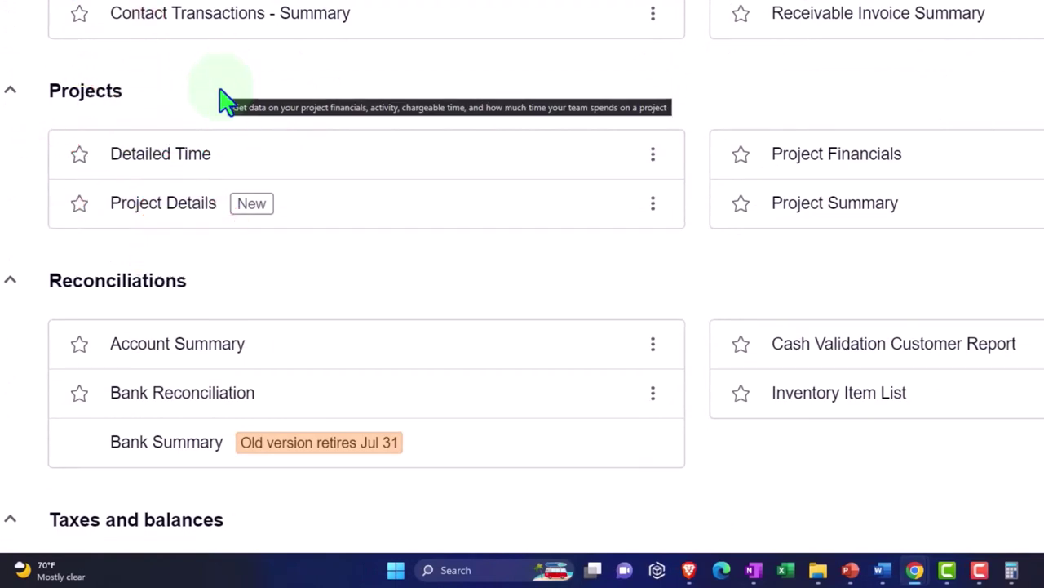
scroll(224, 101, "down", 3)
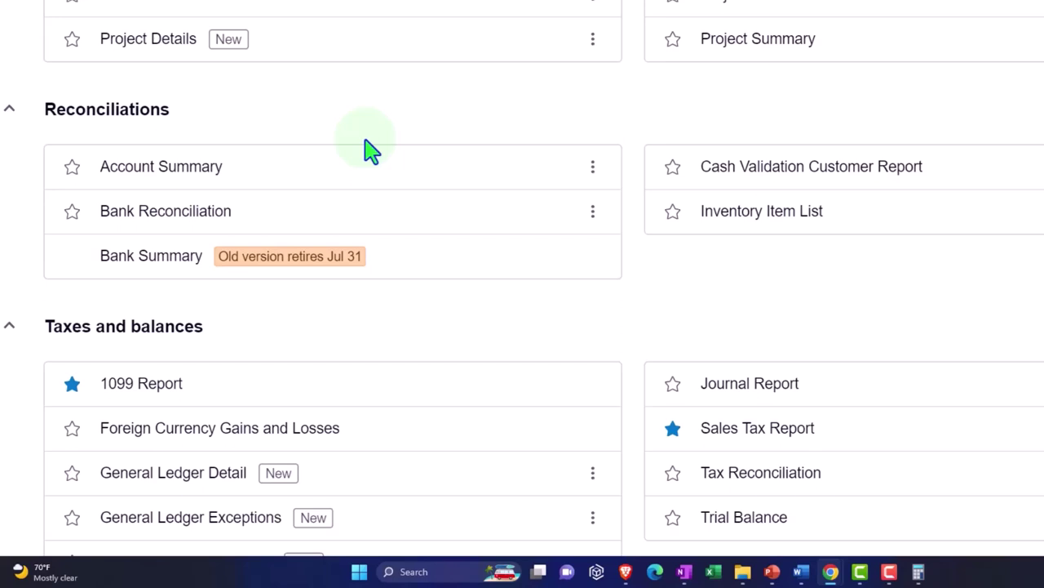
scroll(372, 151, "down", 4)
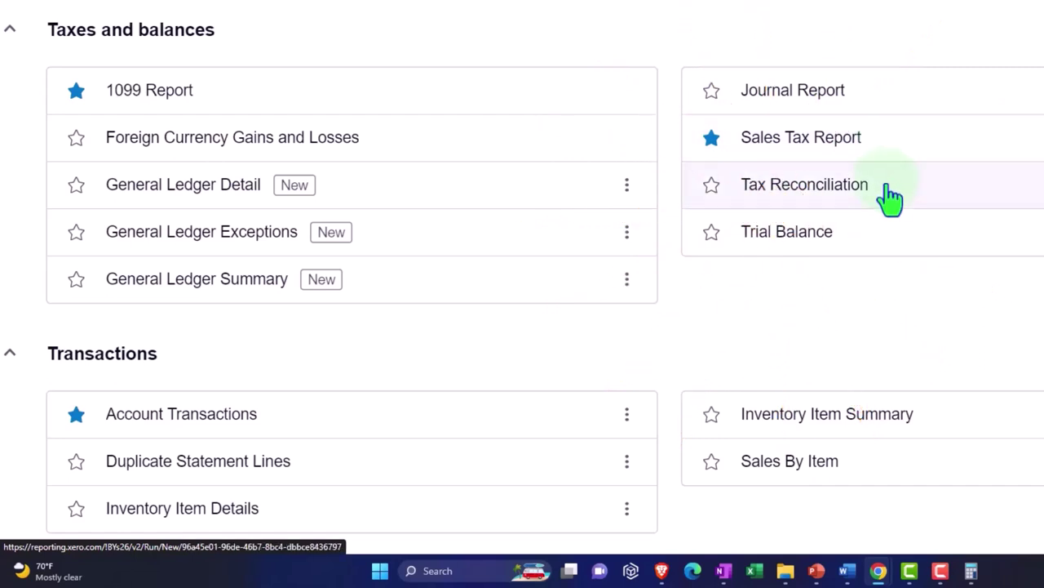
scroll(885, 245, "down", 1)
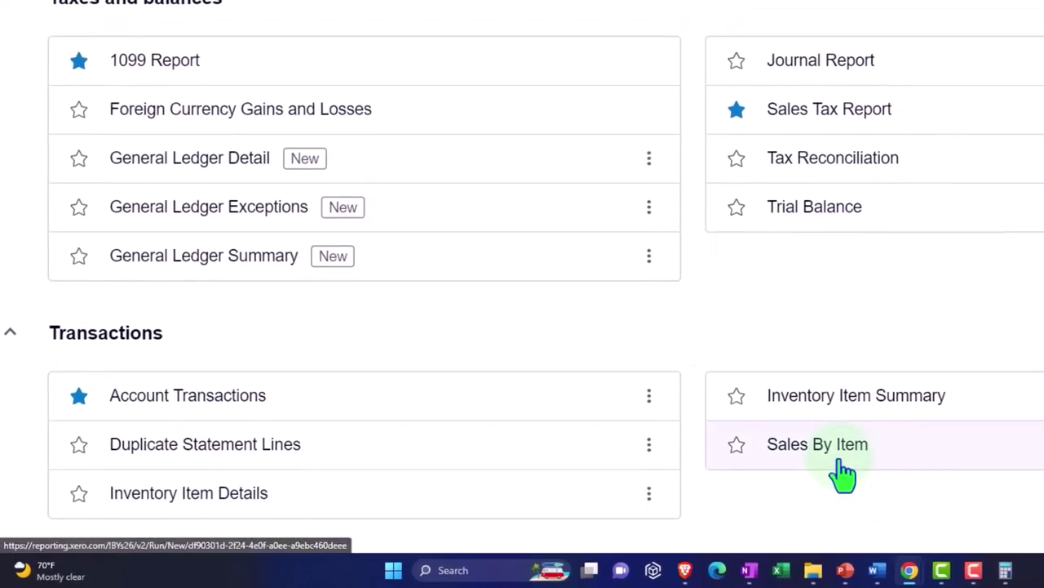
left_click(845, 412)
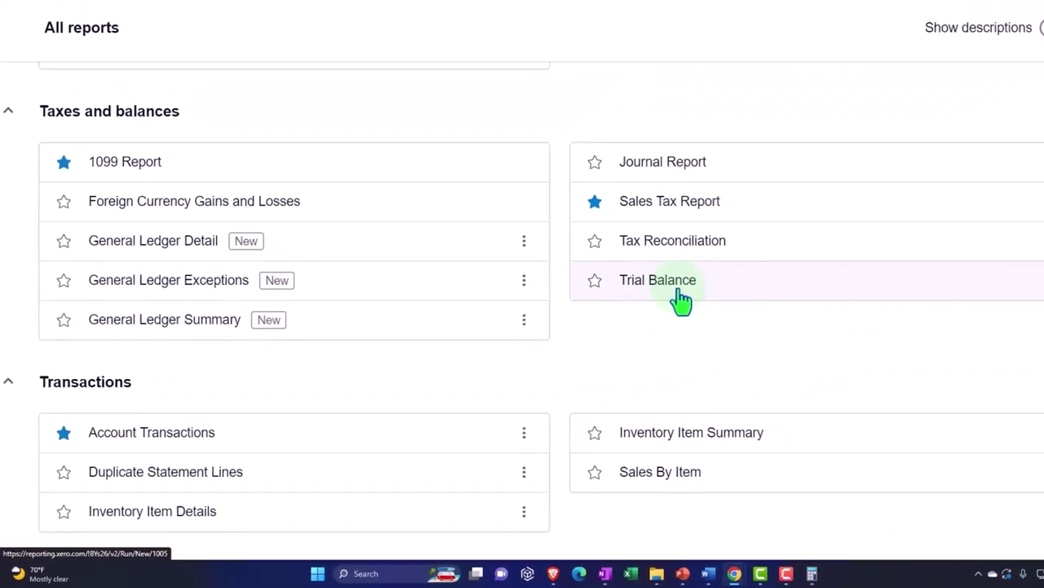
Step: Open the Trial Balance report and run it for the custom date Dec 31, 2023
left_click(677, 299)
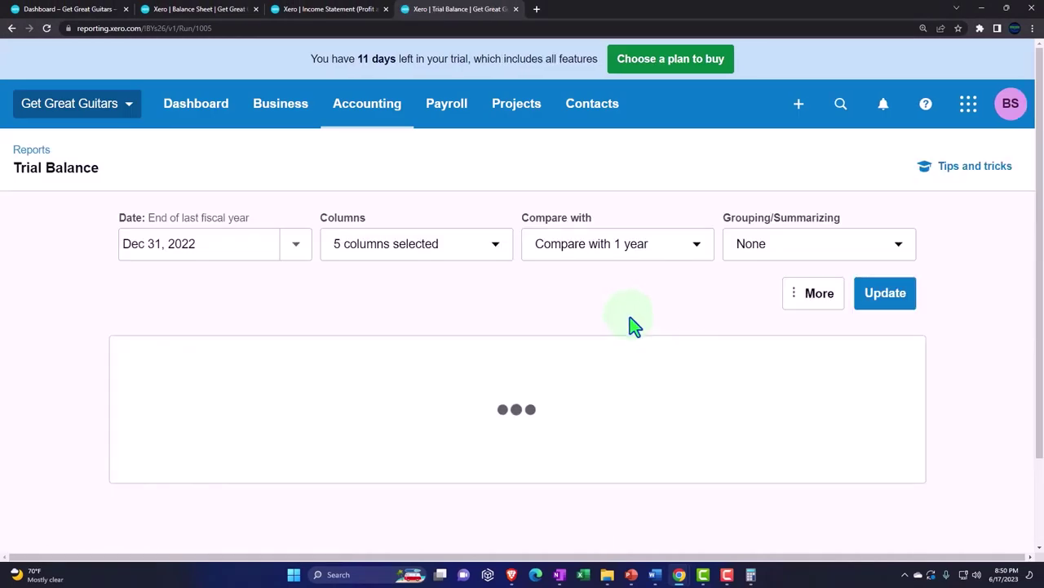
left_click(294, 247)
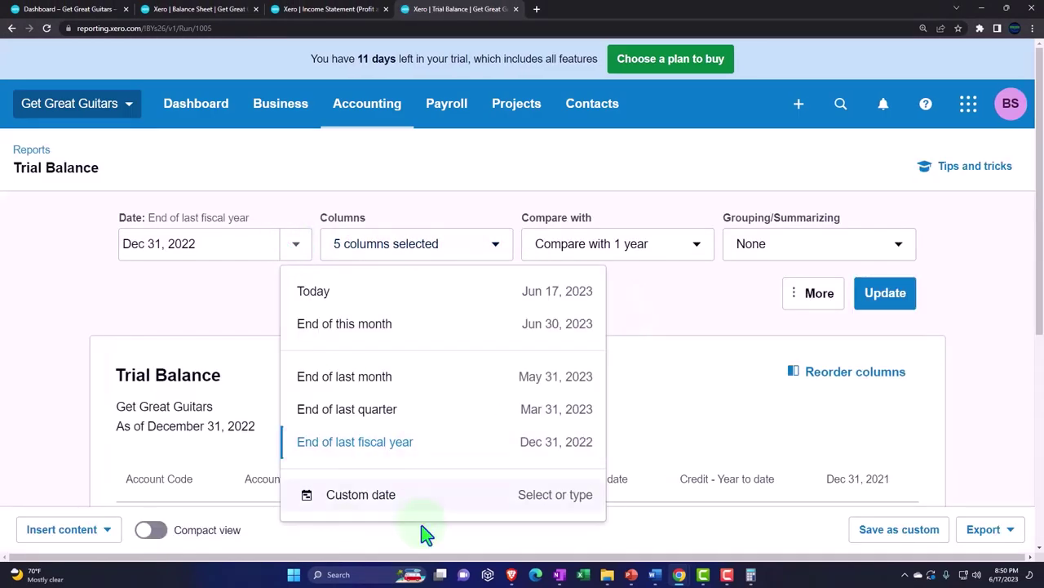
left_click(400, 499)
left_click(298, 292)
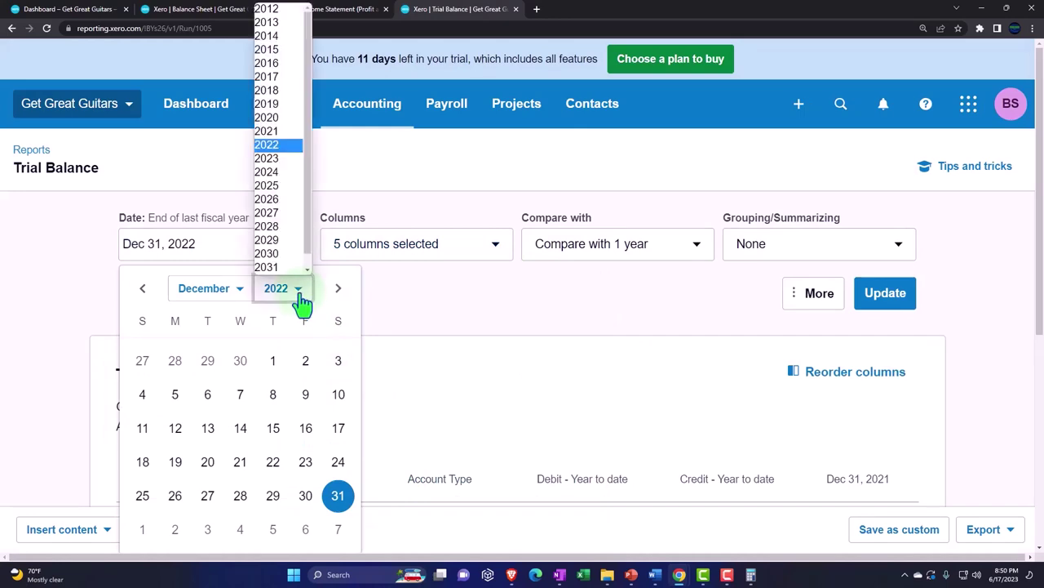
left_click(290, 158)
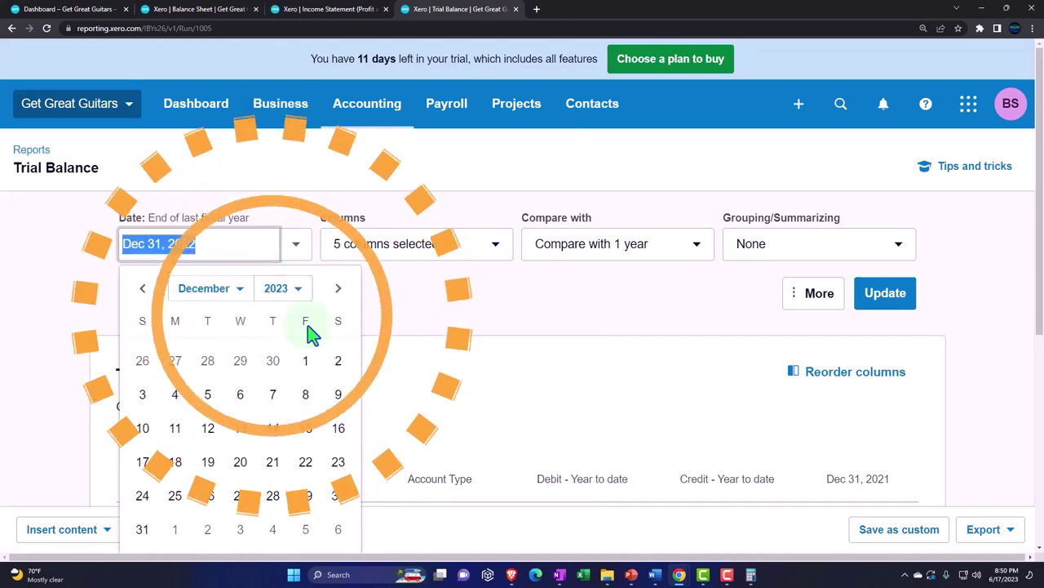
left_click(142, 529)
left_click(897, 298)
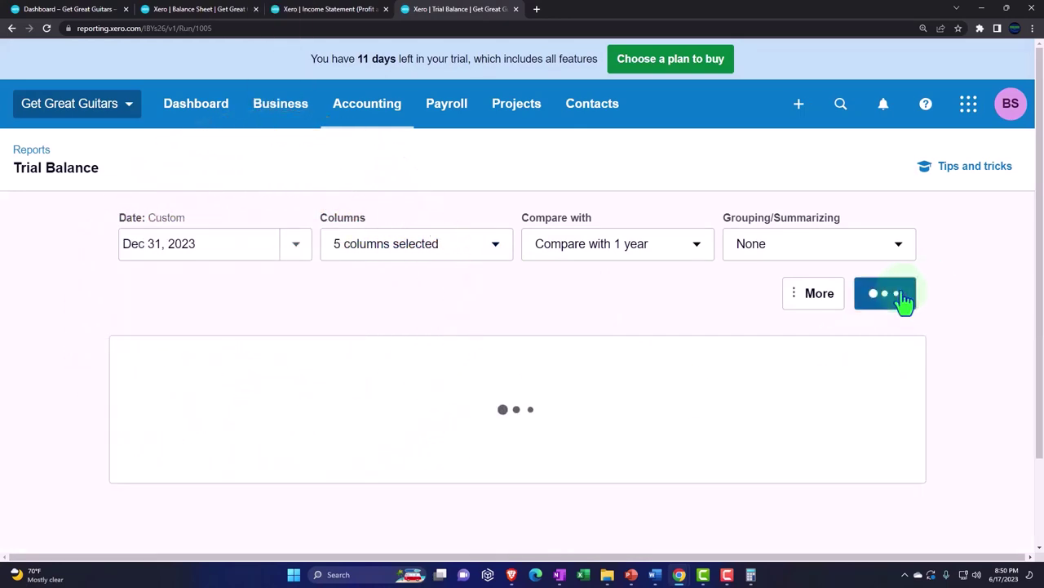
Step: Review the Trial Balance accounts from Checking through liabilities, equity and sales to the expenses and the Total row
scroll(895, 302, "down", 3)
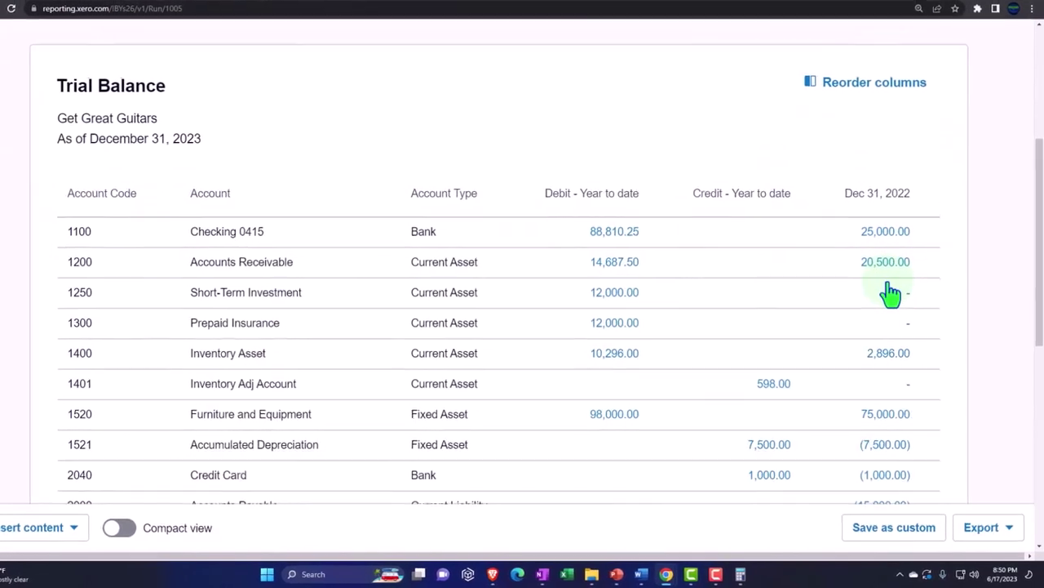
mouse_move(804, 269)
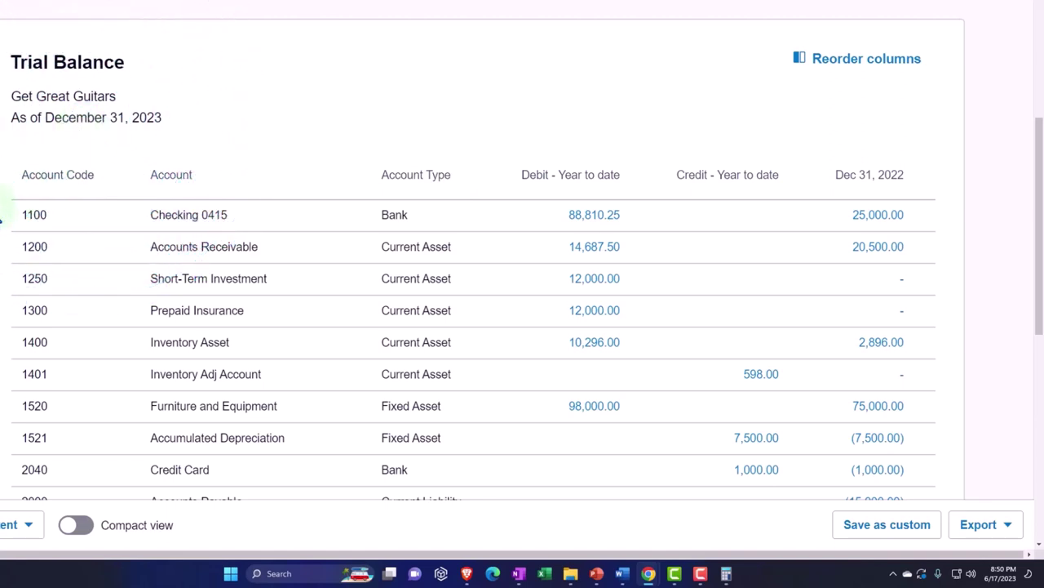
scroll(1, 219, "down", 1)
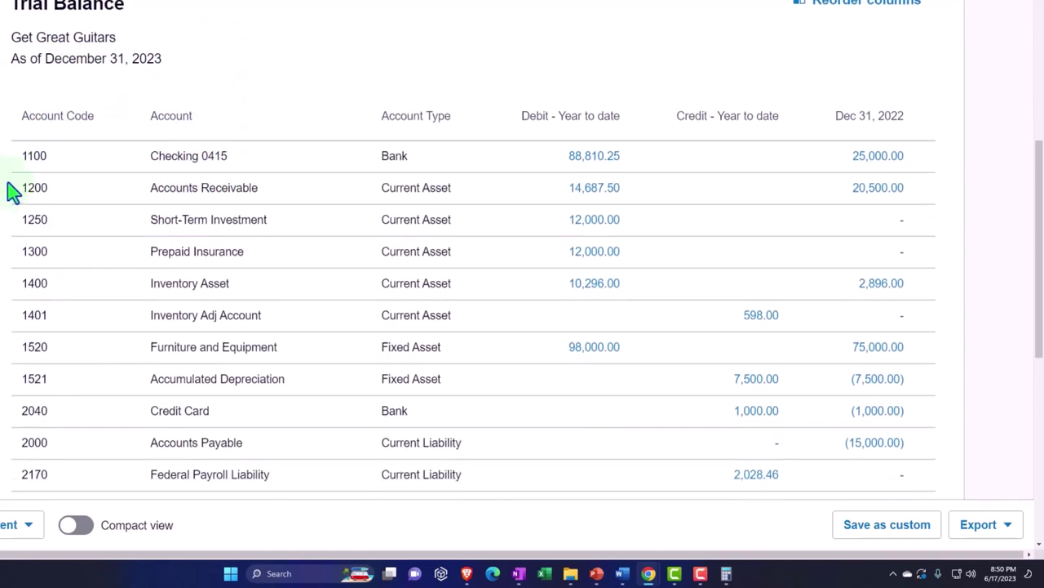
scroll(49, 163, "down", 1)
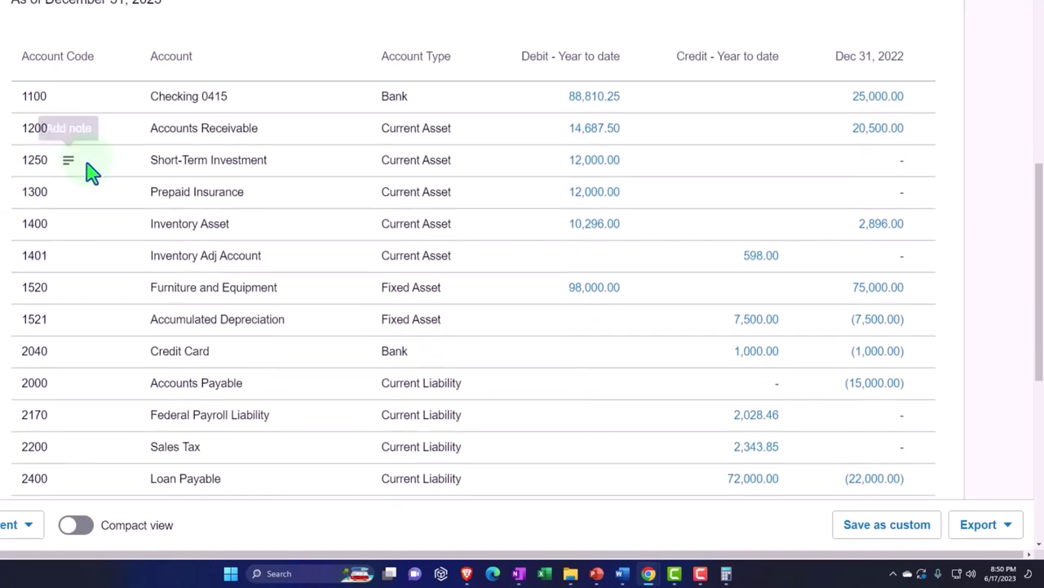
scroll(94, 179, "down", 2)
scroll(93, 183, "down", 3)
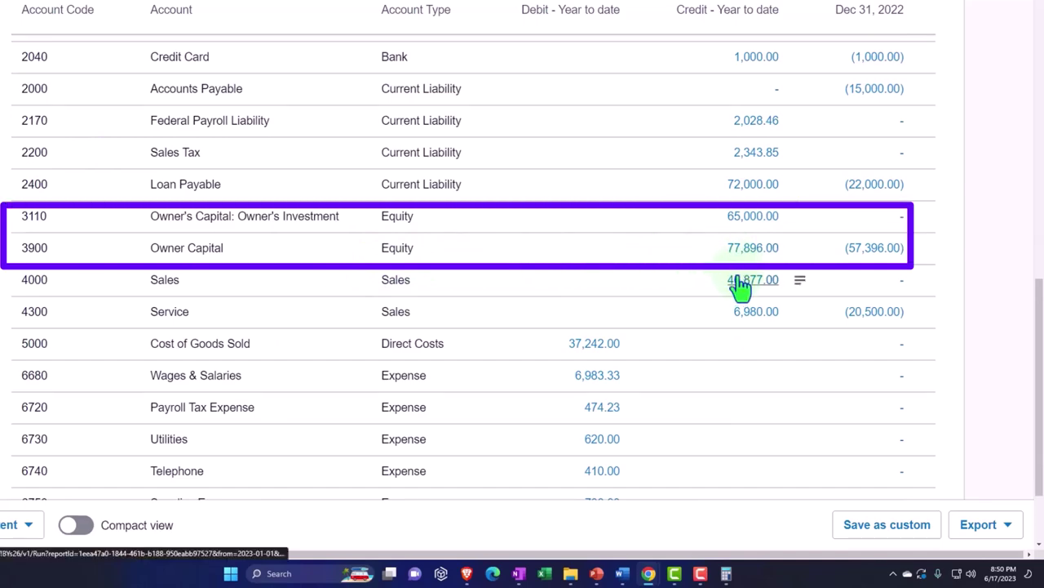
scroll(620, 311, "down", 1)
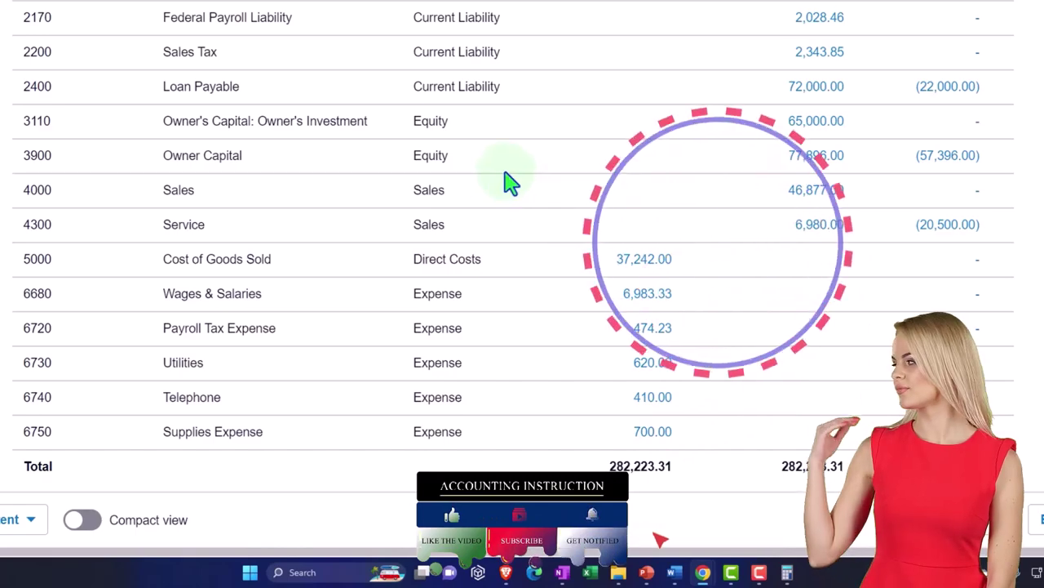
Step: Try to move the Trial Balance's custom date to 2024, update the report and check its accounts
scroll(510, 196, "up", 3)
scroll(514, 214, "up", 5)
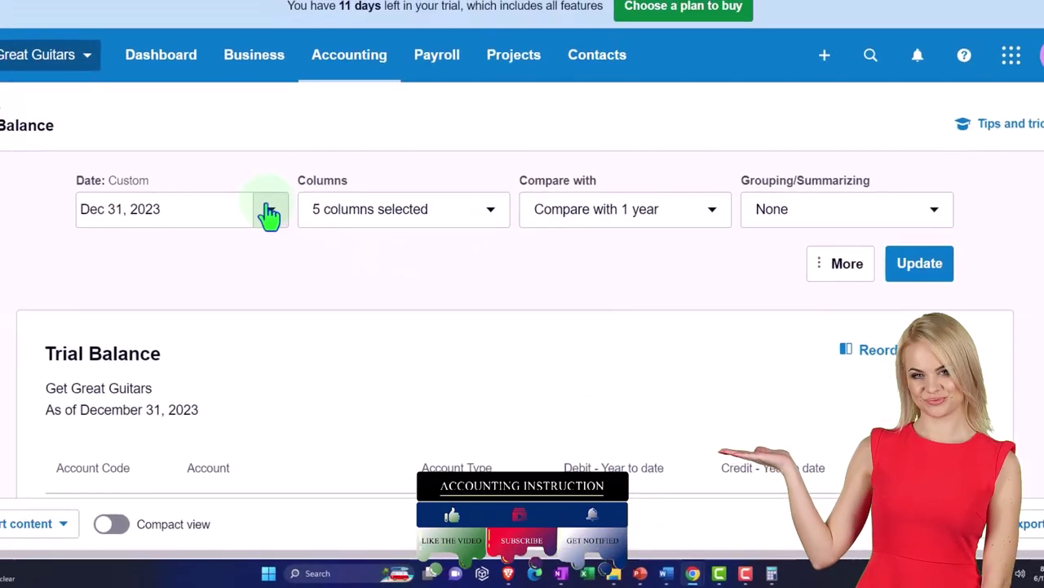
left_click(259, 193)
left_click(343, 494)
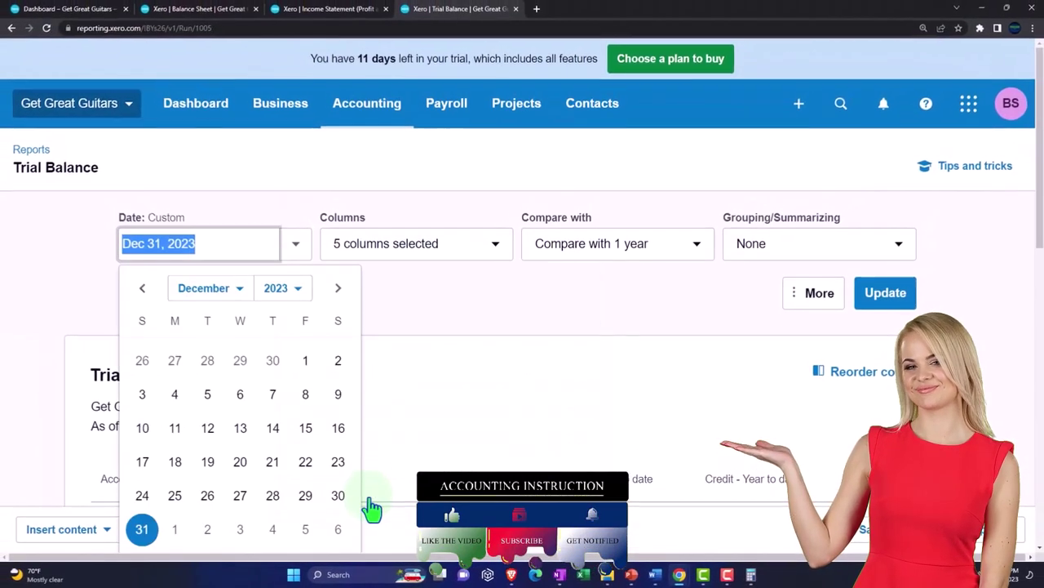
left_click(293, 290)
key("Down")
key("Return")
left_click(874, 285)
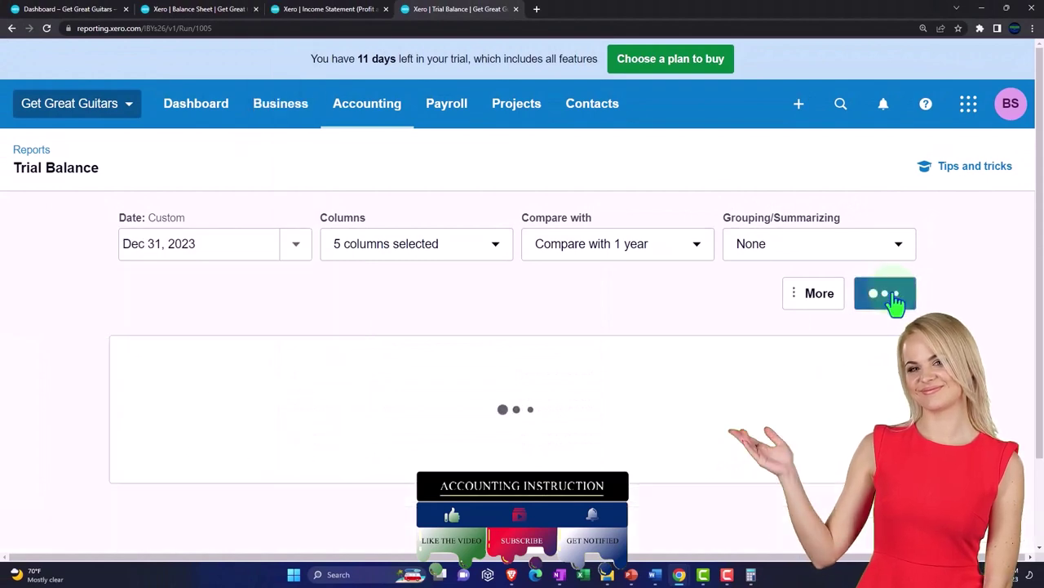
scroll(211, 357, "down", 7)
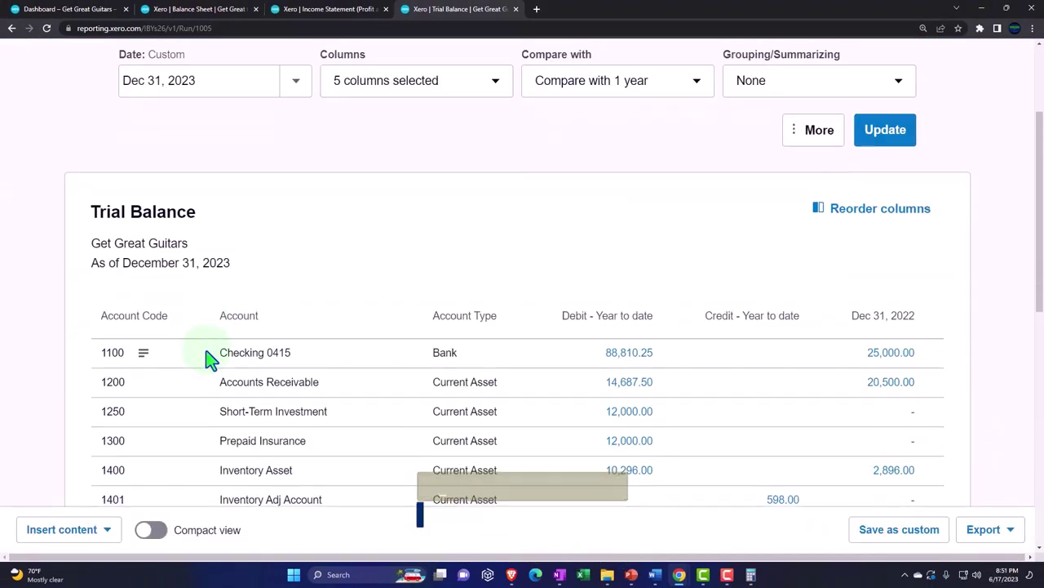
scroll(184, 359, "down", 3)
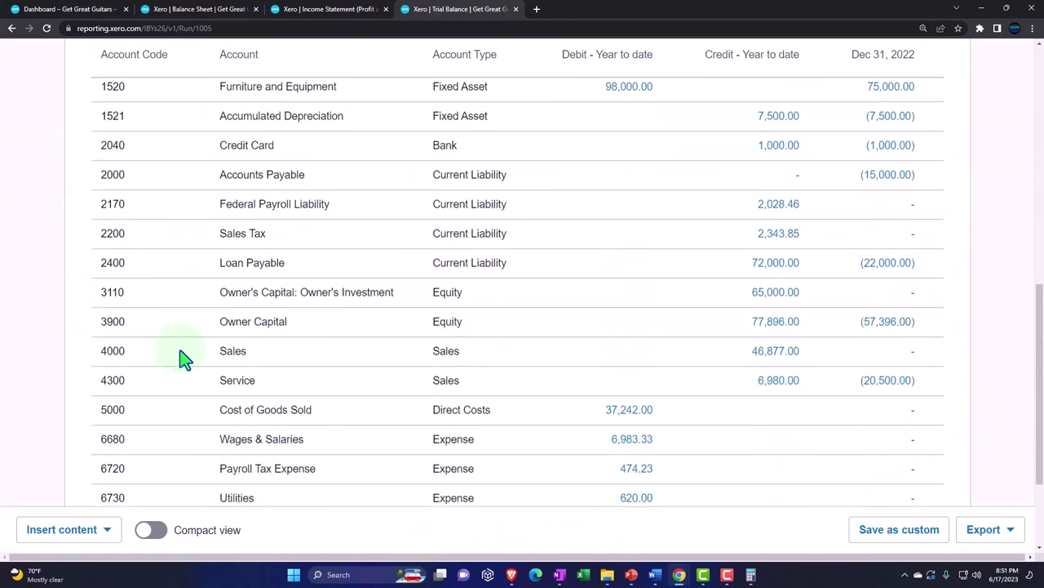
scroll(184, 359, "down", 1)
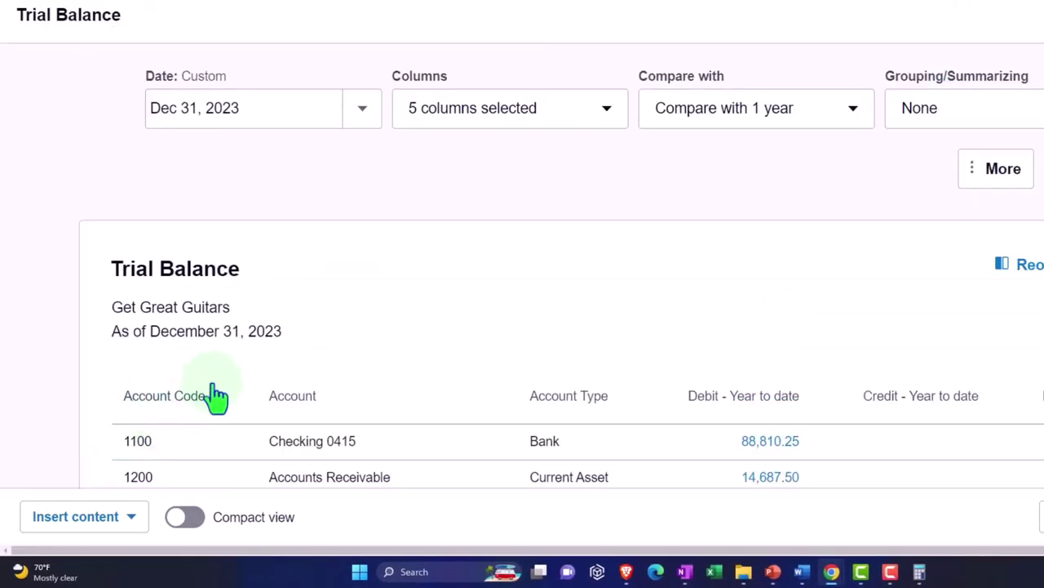
Step: Set the Trial Balance's custom date to Dec 31, 2024 and update the report
left_click(363, 114)
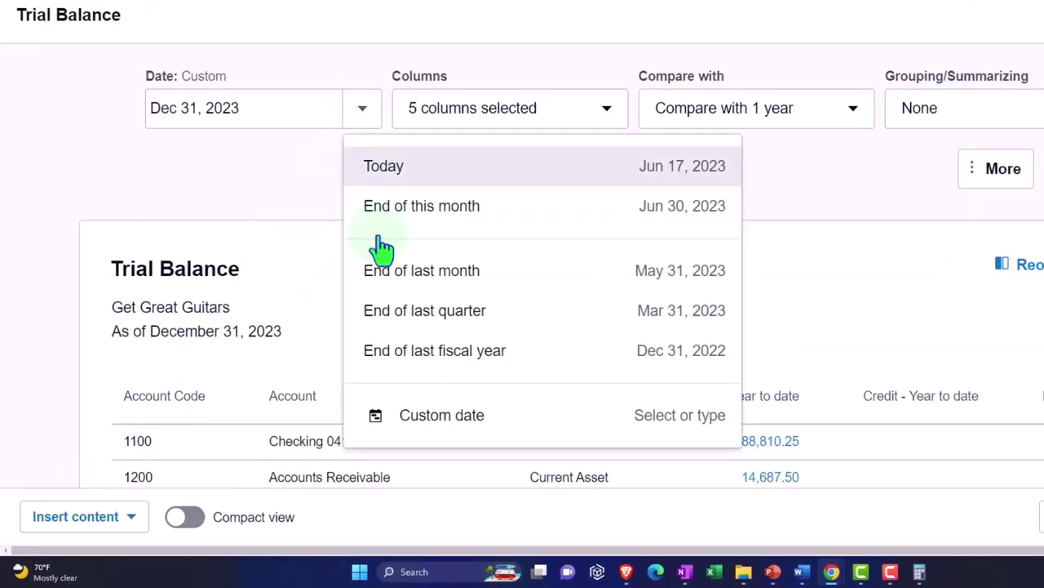
left_click(408, 433)
left_click(376, 178)
left_click(343, 369)
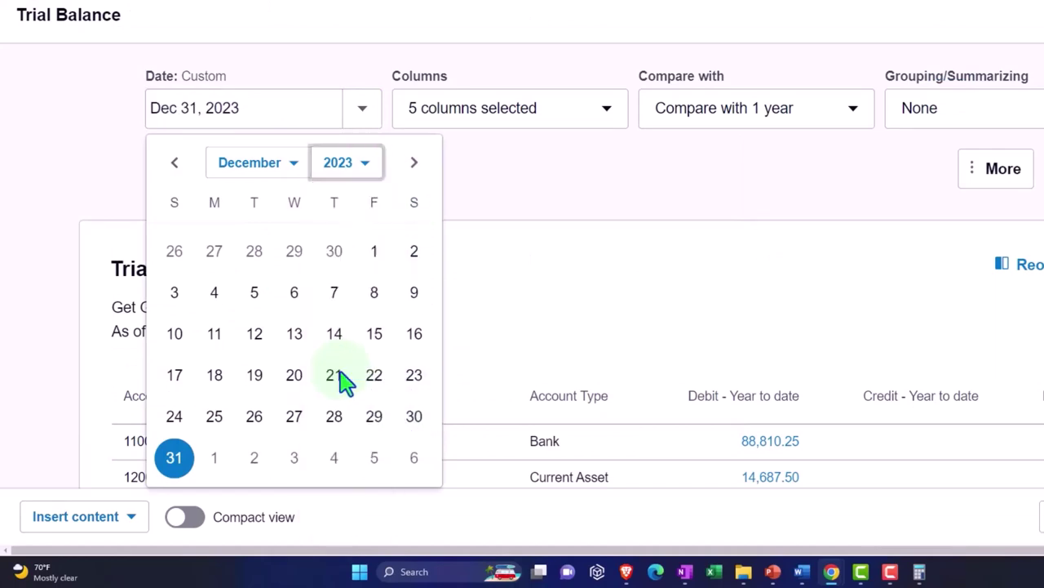
left_click(264, 420)
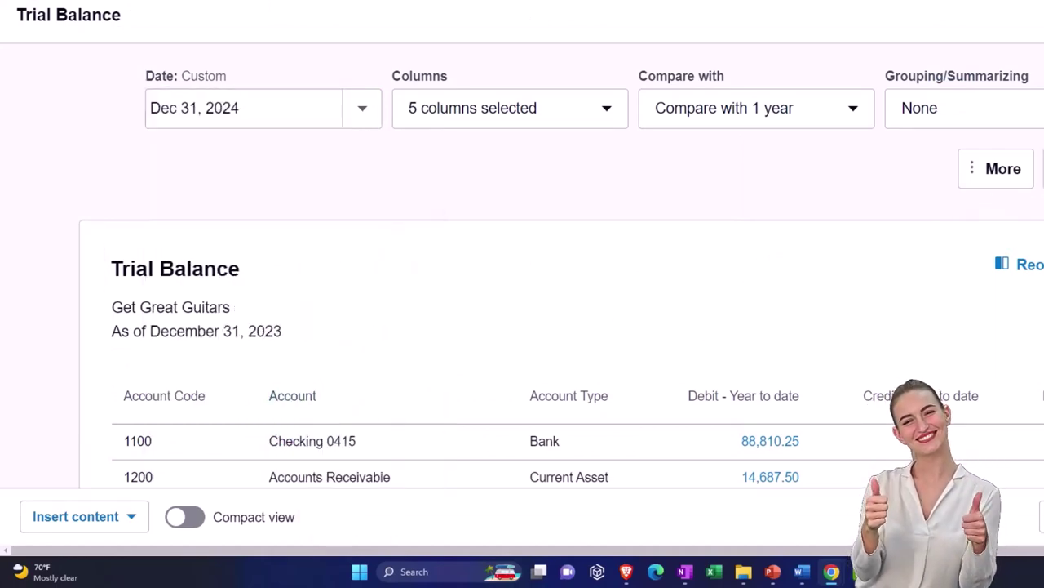
Step: Compare the Trial Balance's year-to-date sales, cost and expense accounts with Dec 31, 2023, and check Owner Capital and the balance sheet accounts
scroll(373, 355, "down", 5)
scroll(372, 357, "down", 4)
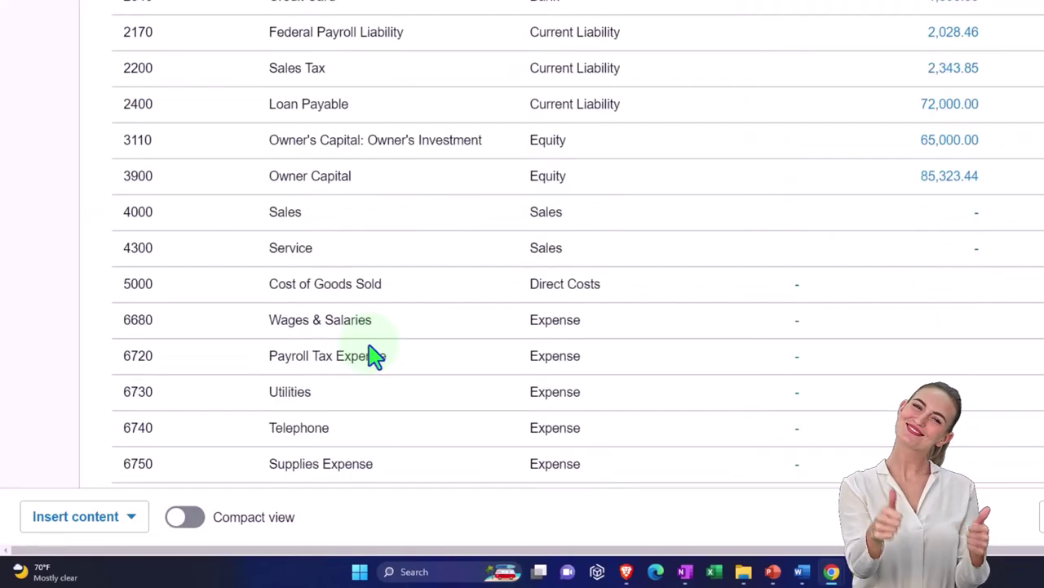
scroll(590, 221, "up", 5)
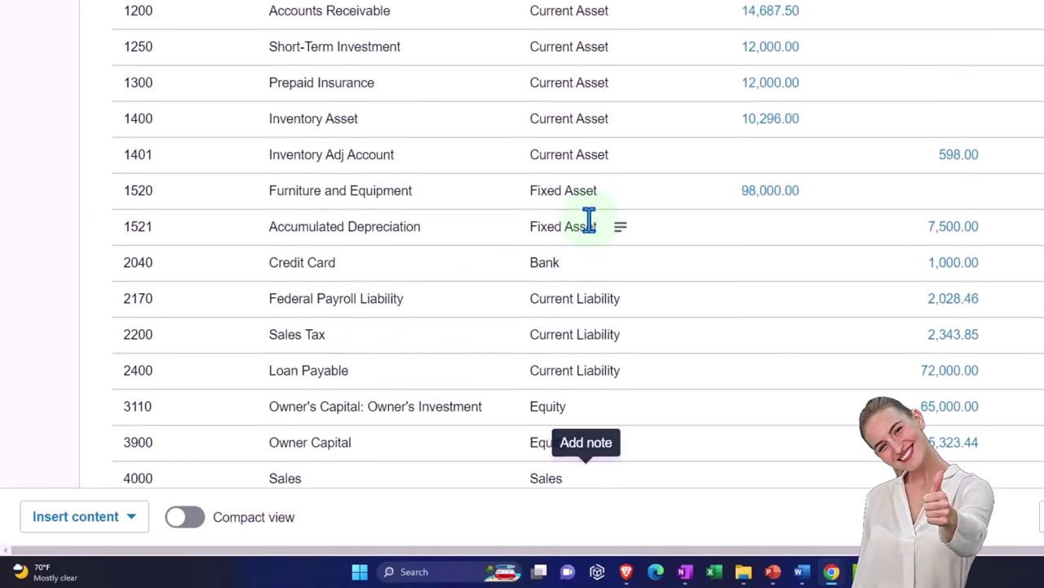
scroll(590, 221, "down", 4)
left_click(586, 217)
scroll(581, 218, "down", 1)
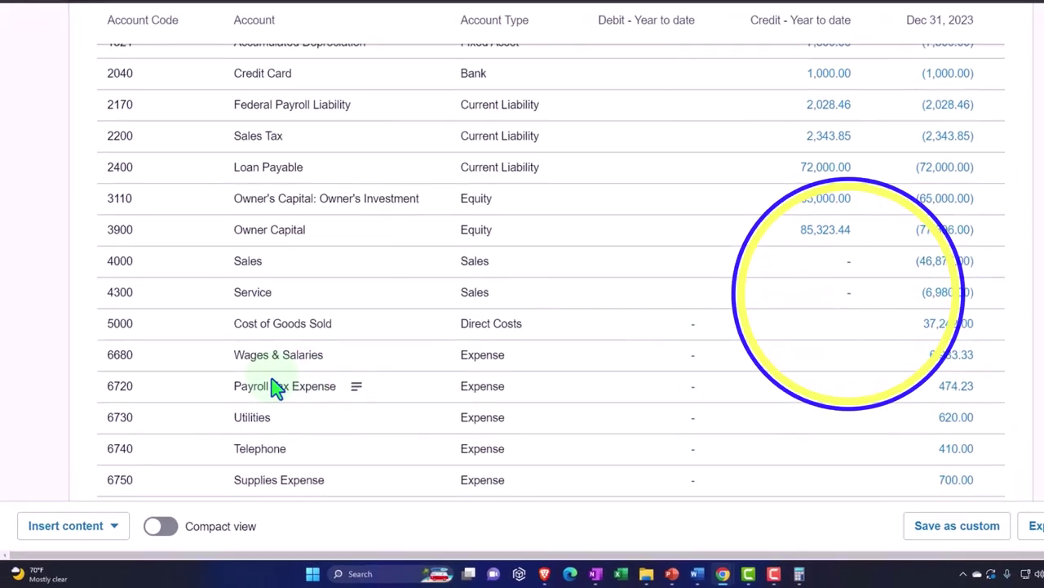
scroll(91, 326, "down", 2)
scroll(92, 326, "up", 6)
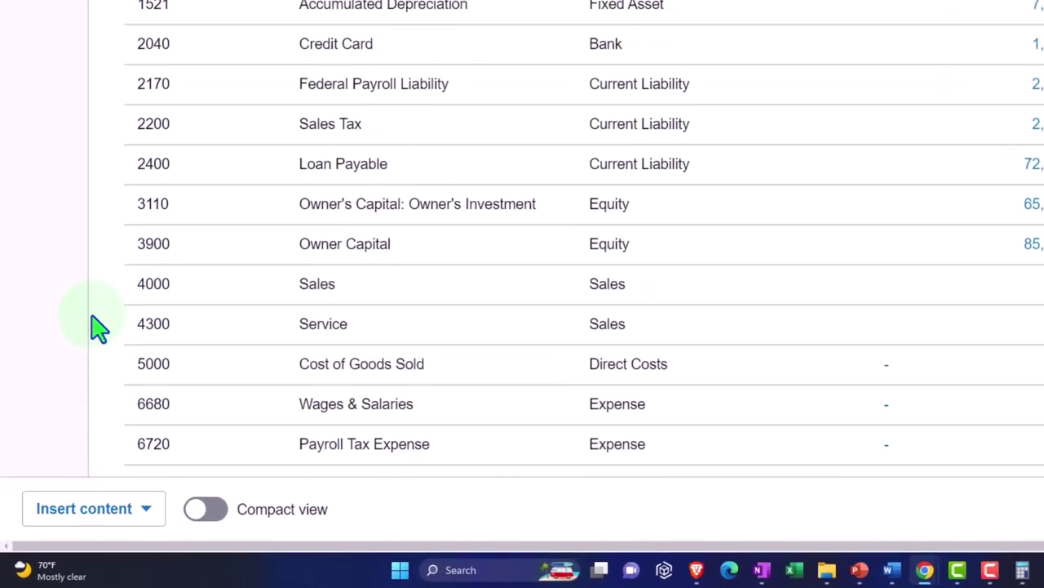
scroll(93, 320, "up", 5)
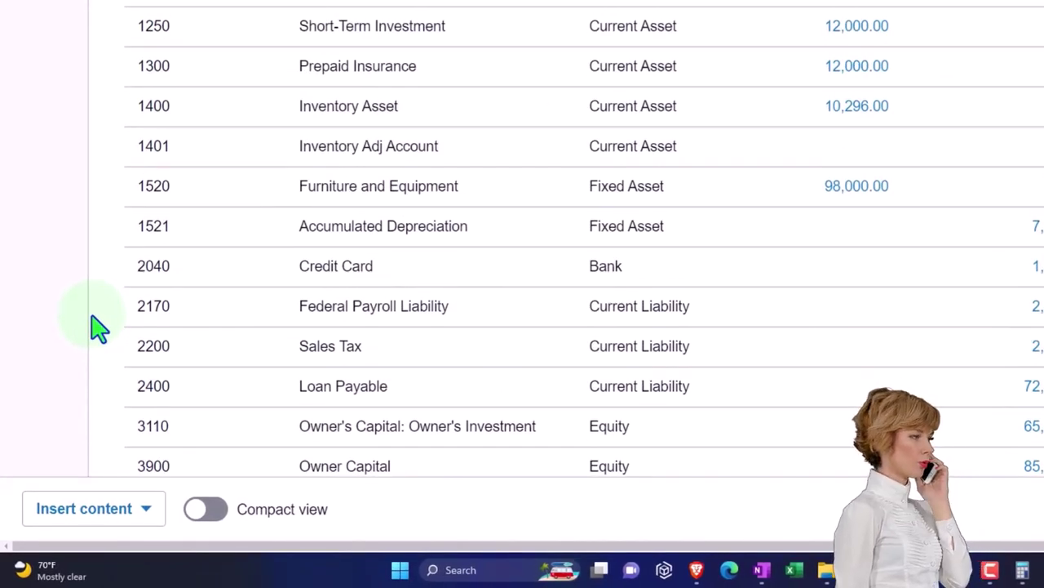
scroll(96, 328, "up", 8)
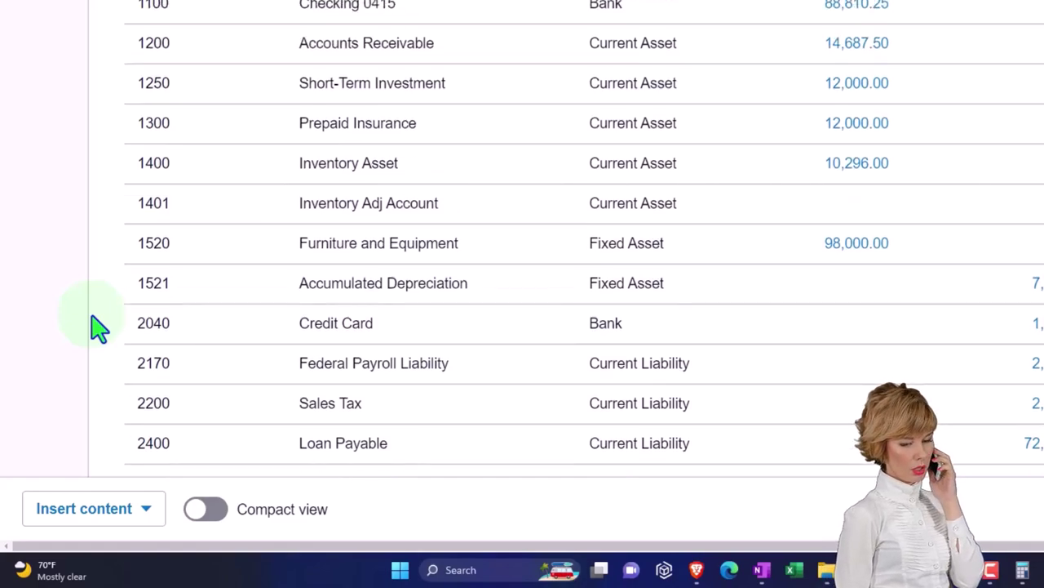